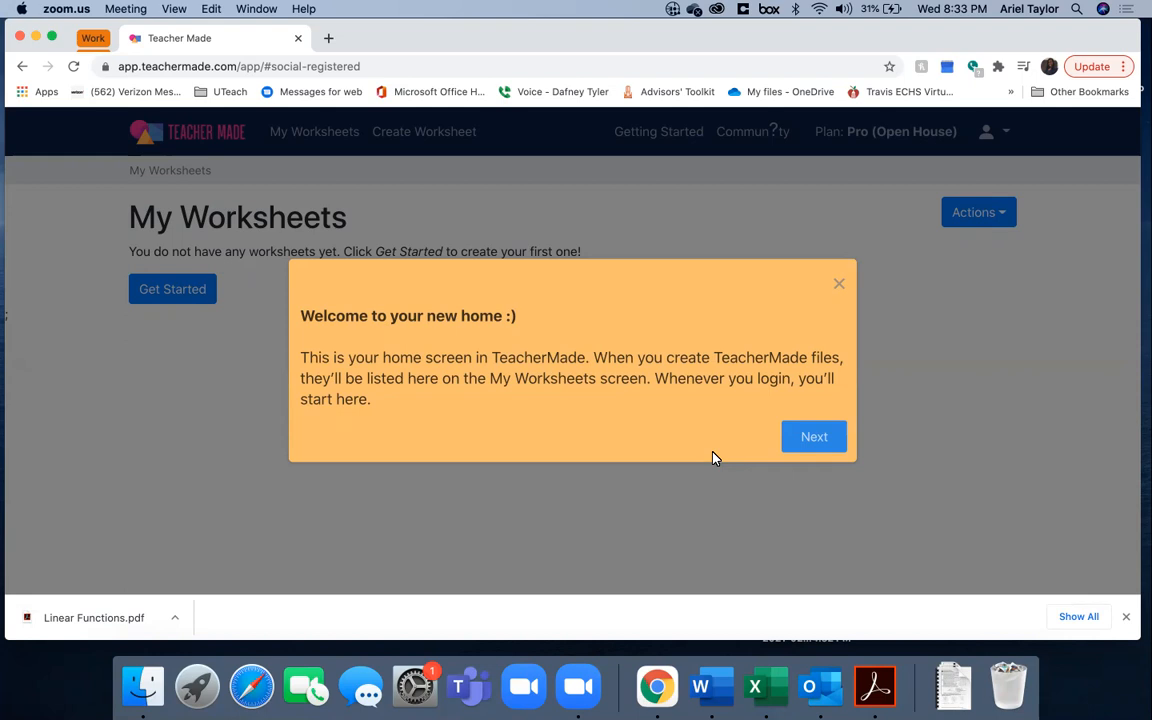
Go through the welcome tour of the My Worksheets home screen to its end and dismiss it.
{"action": "left_click", "coordinate": [810, 441]}
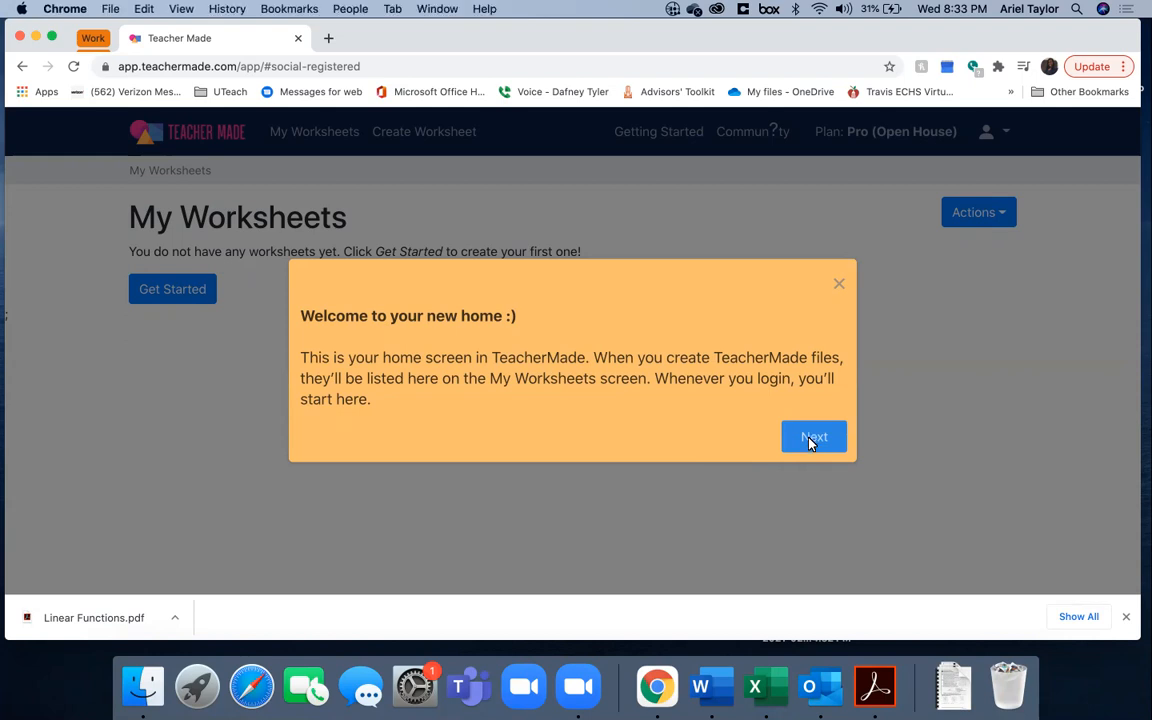
{"action": "left_click", "coordinate": [812, 441]}
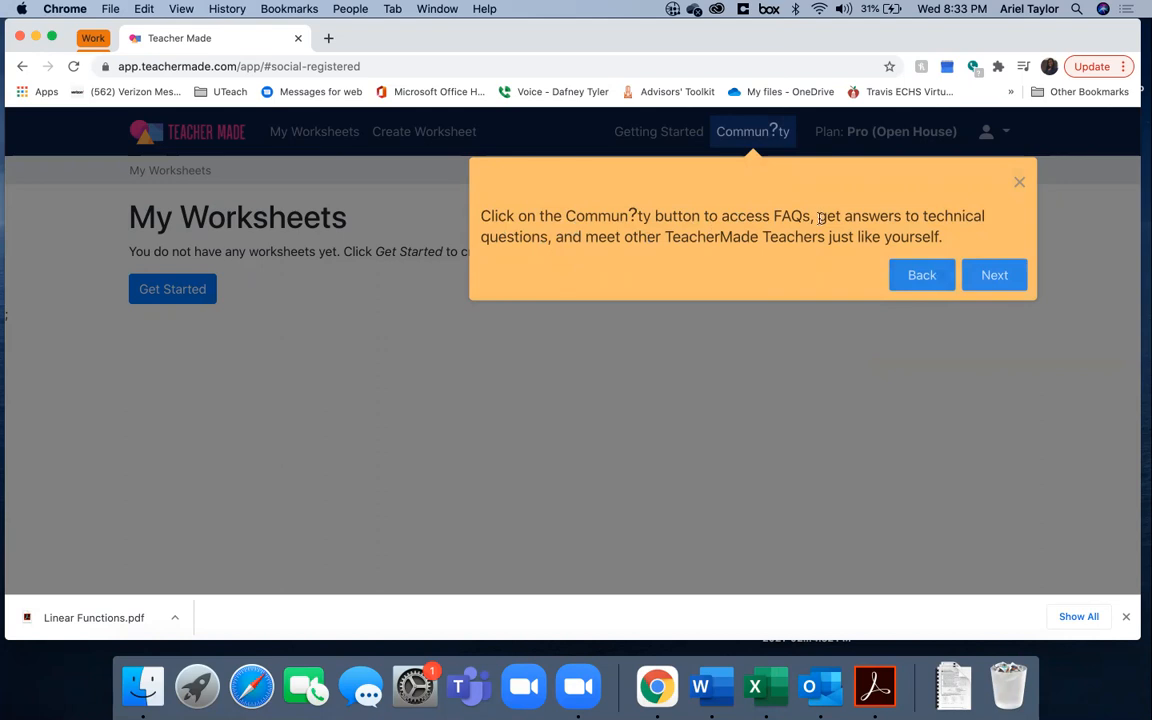
{"action": "left_click", "coordinate": [975, 276]}
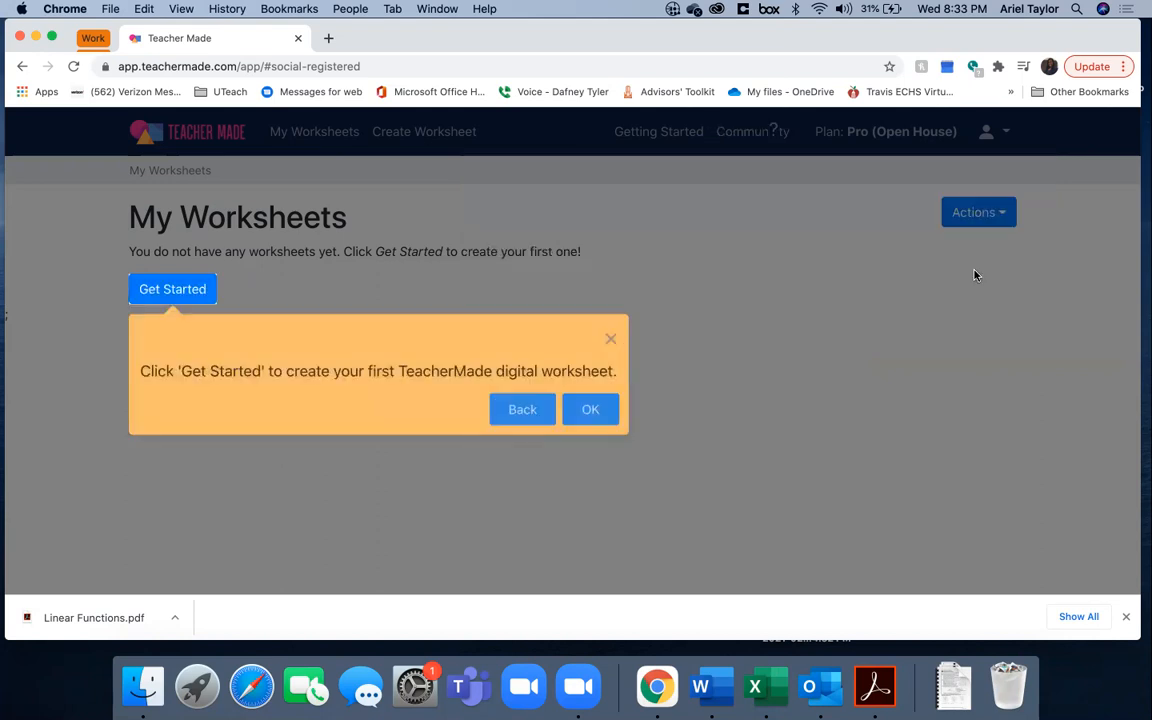
{"action": "left_click", "coordinate": [587, 418]}
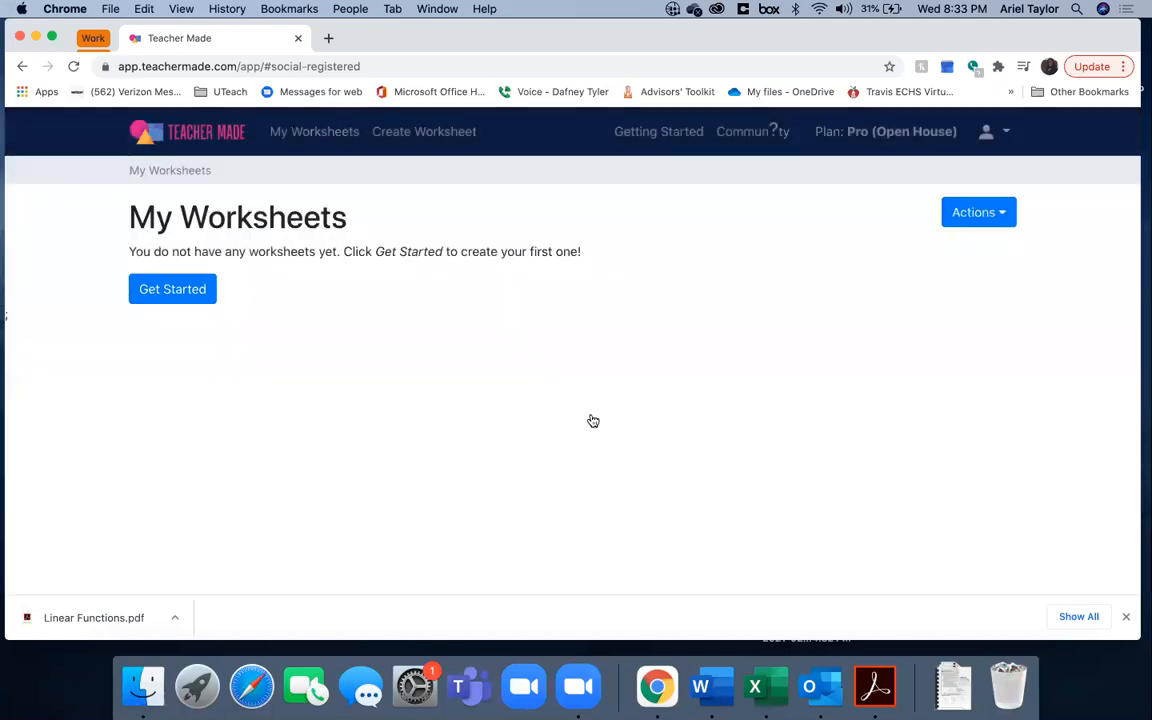
Start creating the first worksheet and go through the five-step creation tour until it is dismissed.
{"action": "left_click", "coordinate": [143, 290]}
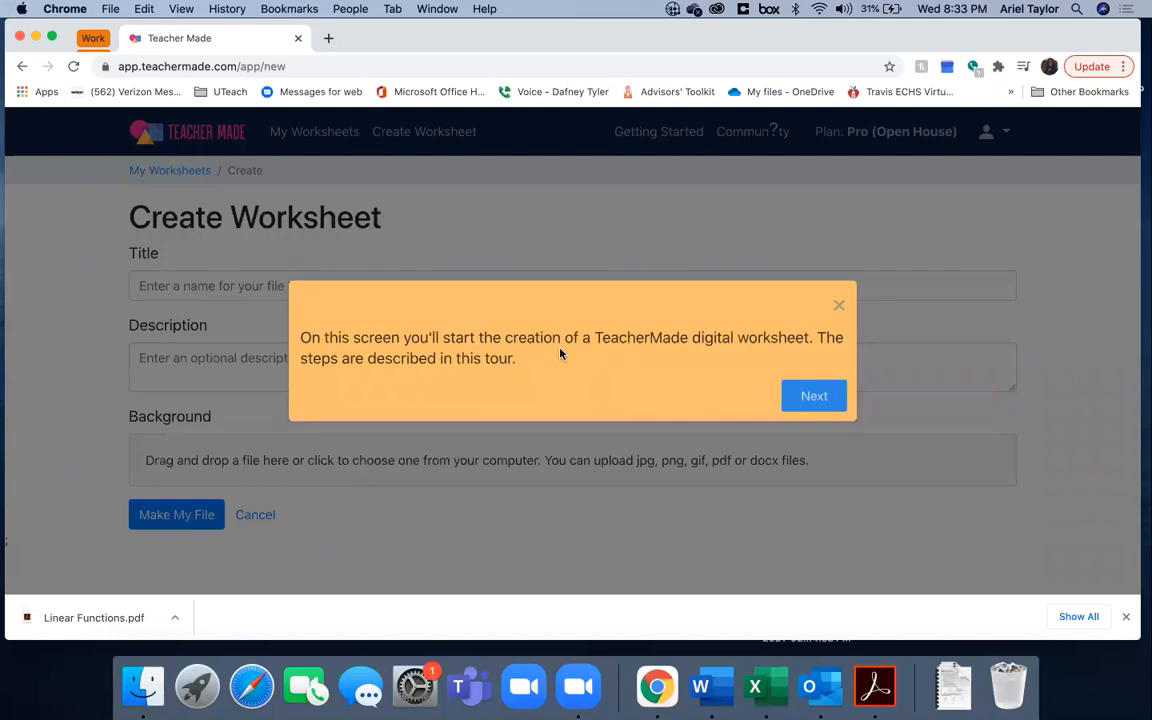
{"action": "left_click", "coordinate": [816, 395]}
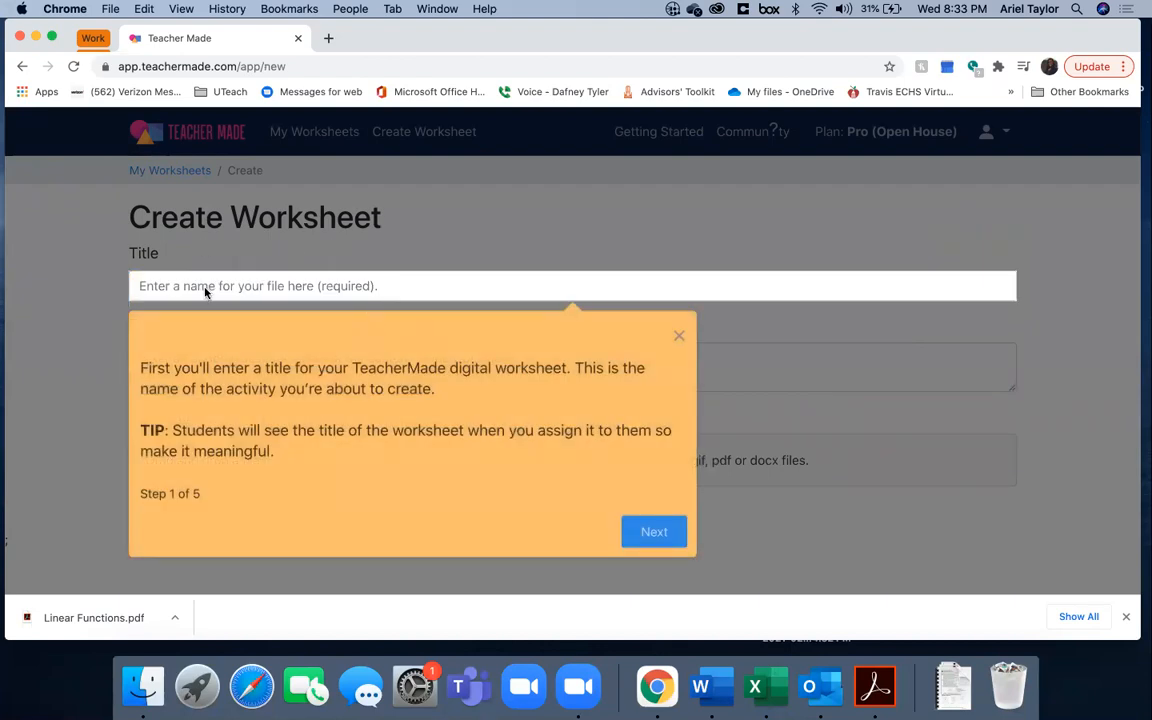
{"action": "left_click", "coordinate": [653, 531]}
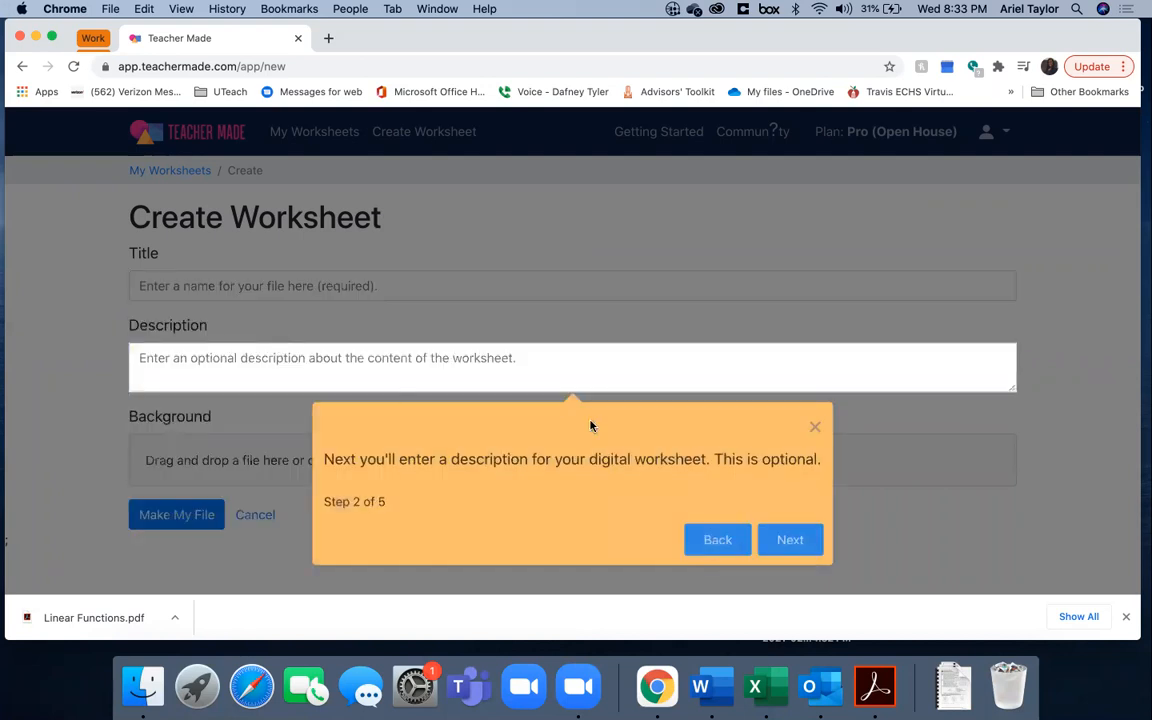
{"action": "left_click", "coordinate": [792, 541]}
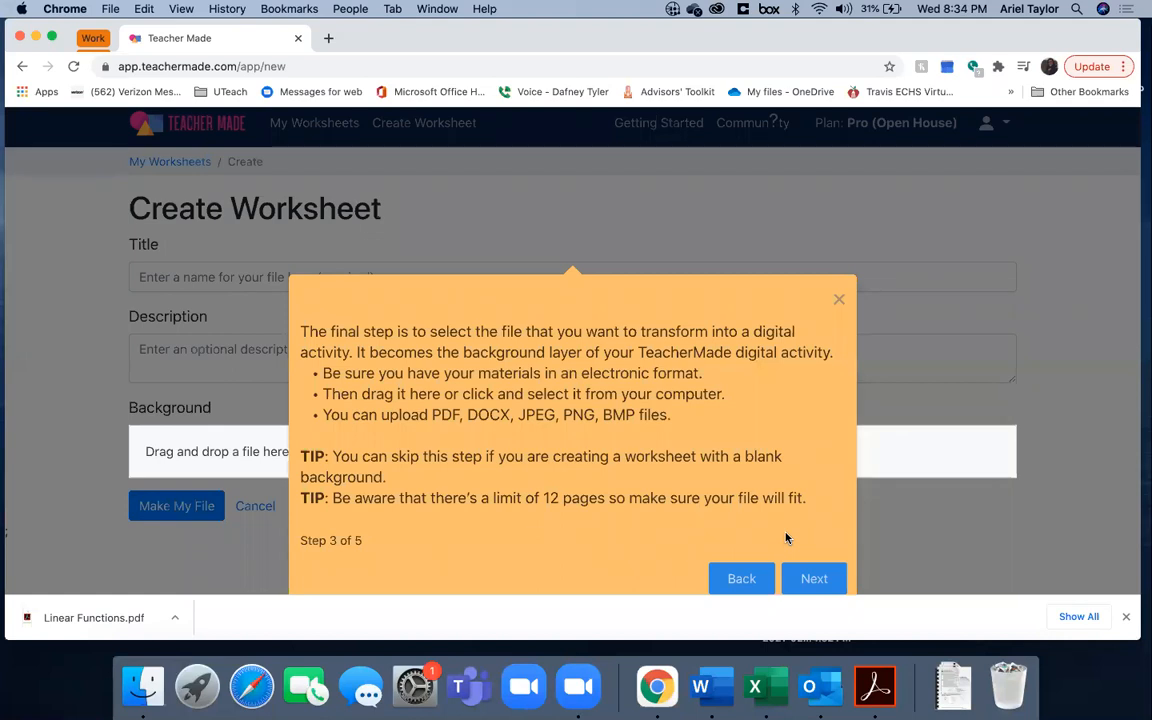
{"action": "left_click", "coordinate": [813, 577]}
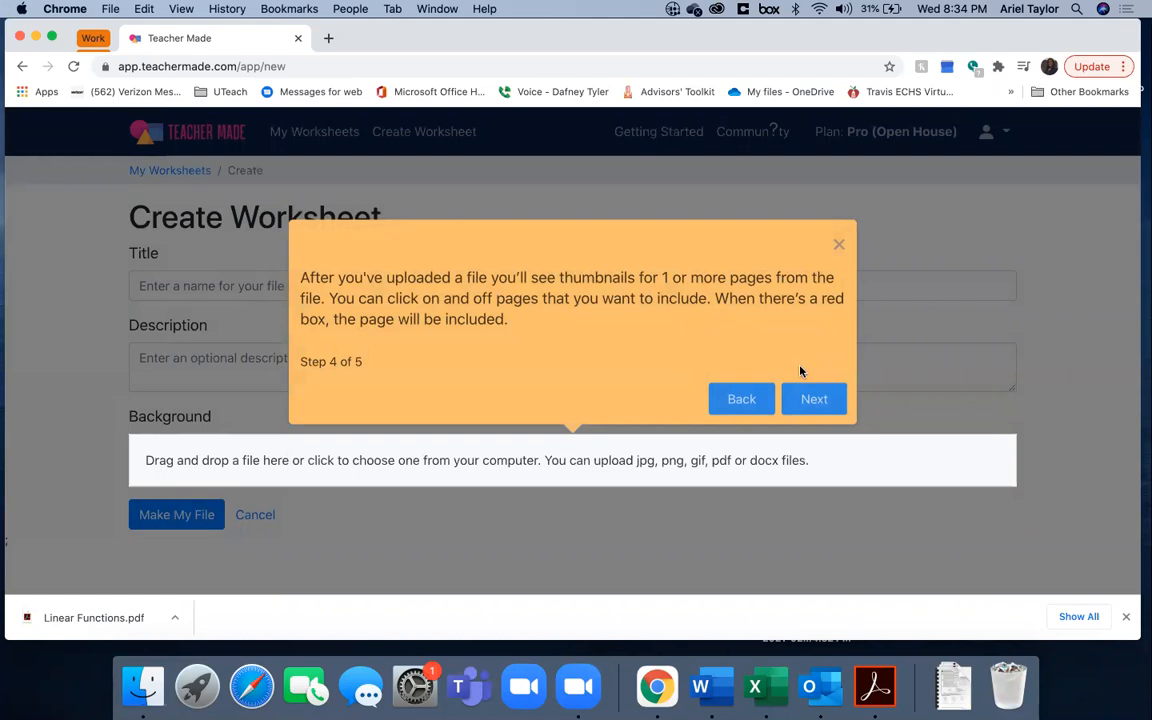
{"action": "left_click", "coordinate": [806, 400]}
{"action": "left_click", "coordinate": [806, 400]}
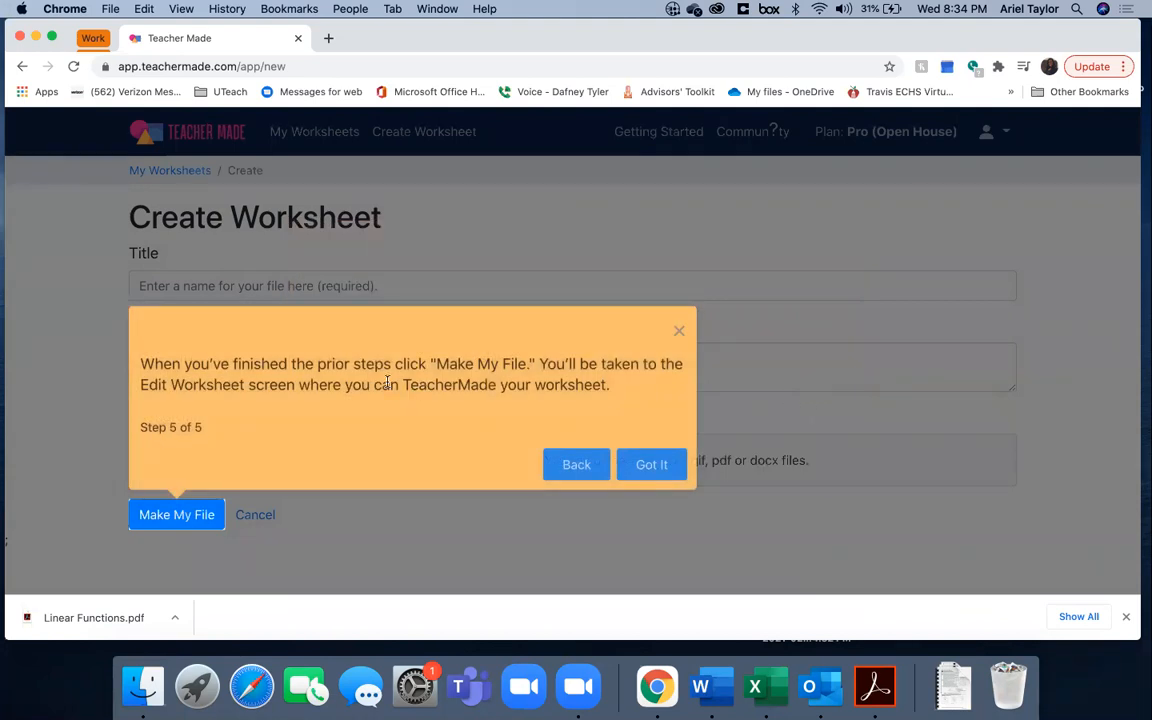
{"action": "left_click", "coordinate": [652, 468]}
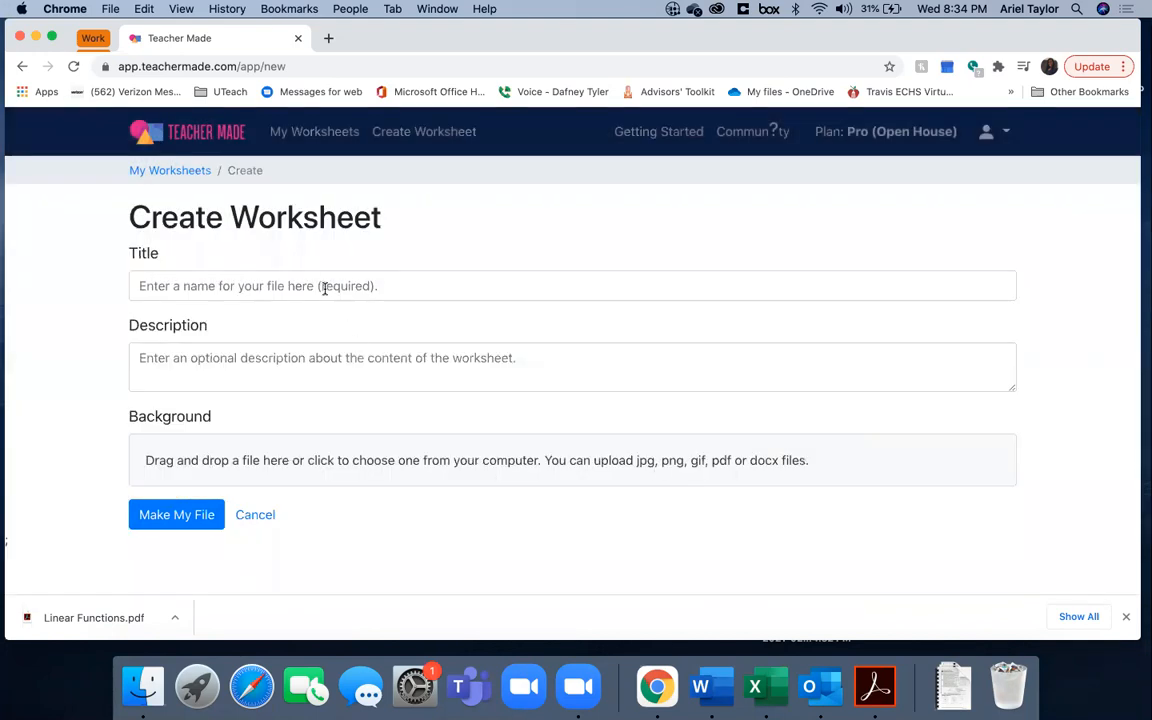
Enter "Linear Functions" as the title of the new worksheet.
{"action": "left_click", "coordinate": [324, 287]}
{"action": "type", "text": "Linear Func"}
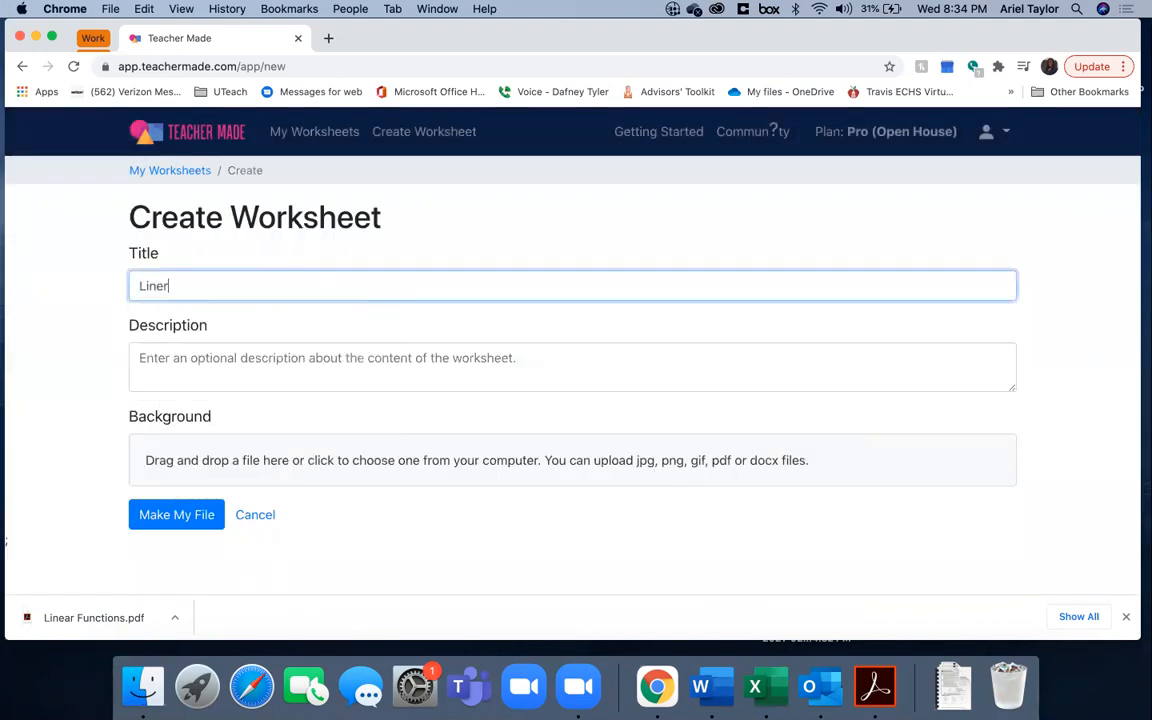
{"action": "type", "text": " tio"}
{"action": "key", "text": "BackSpace"}
{"action": "key", "text": "BackSpace"}
{"action": "key", "text": "BackSpace"}
{"action": "key", "text": "BackSpace"}
{"action": "type", "text": "tions"}
Enter "Textbook Practice" as the description and upload the downloaded Linear Functions.pdf as the worksheet background.
{"action": "left_click", "coordinate": [280, 357]}
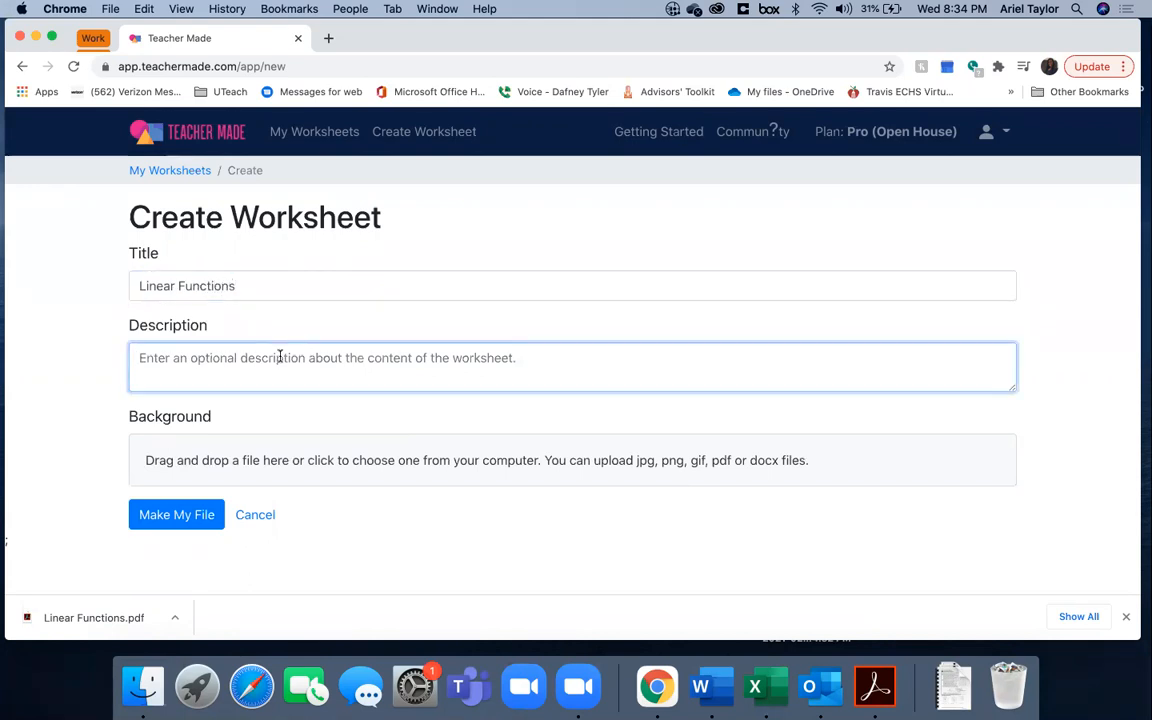
{"action": "type", "text": "Tex"}
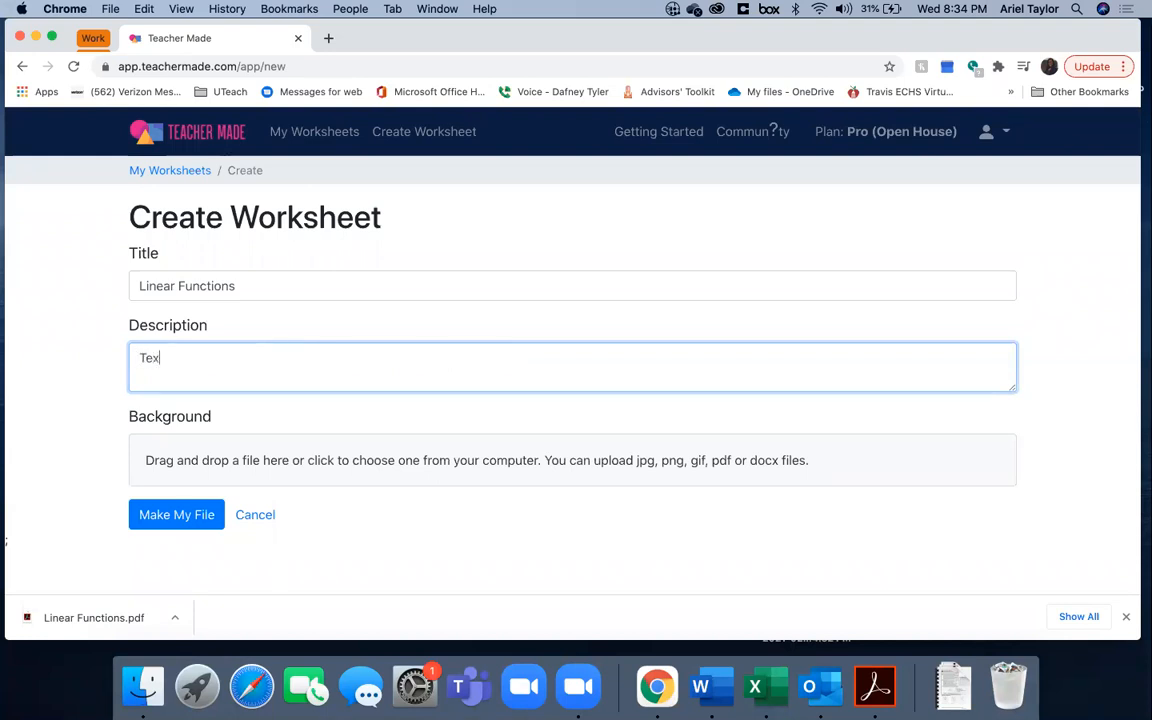
{"action": "type", "text": "tbook Practice"}
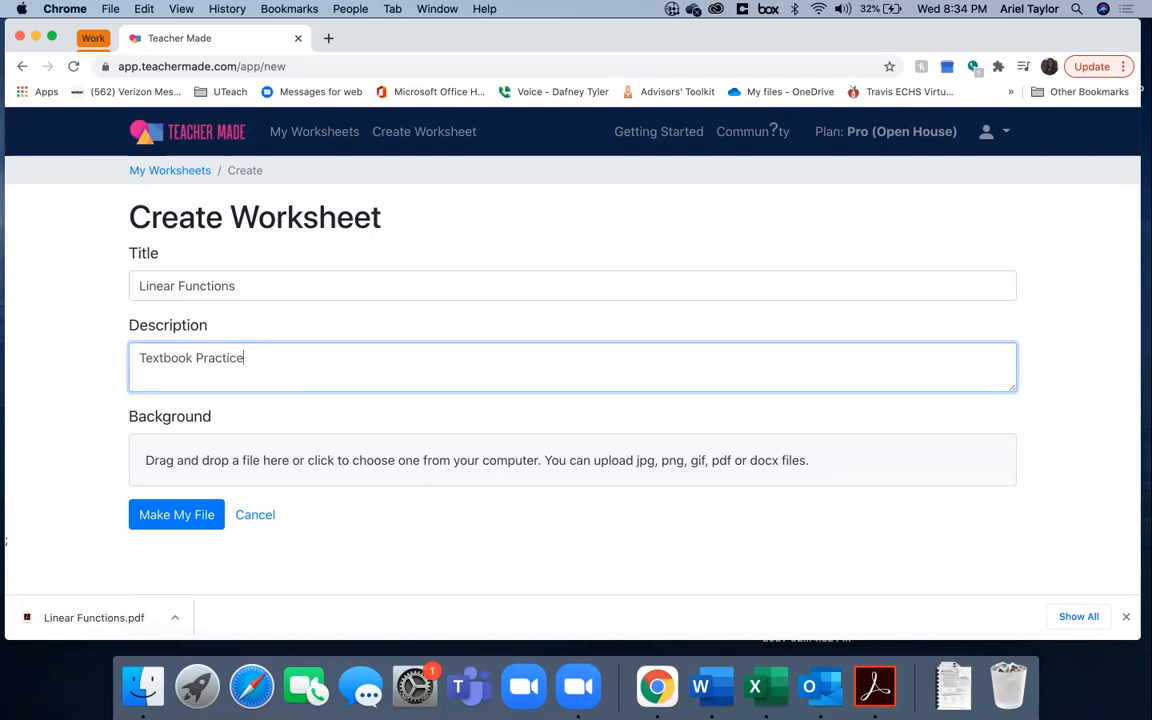
{"action": "left_click_drag", "start_coordinate": [40, 617], "coordinate": [296, 455]}
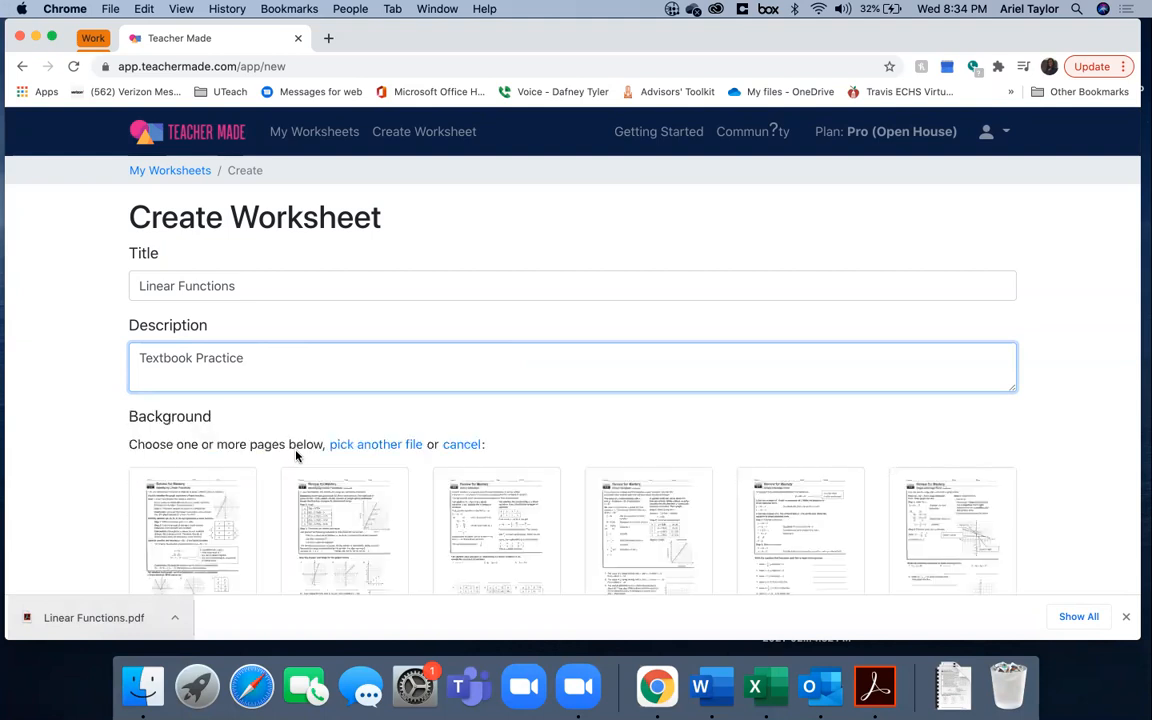
Include all eight pages of the uploaded PDF as background and create the worksheet file.
{"action": "scroll", "coordinate": [296, 455], "scroll_direction": "down", "scroll_amount": 5}
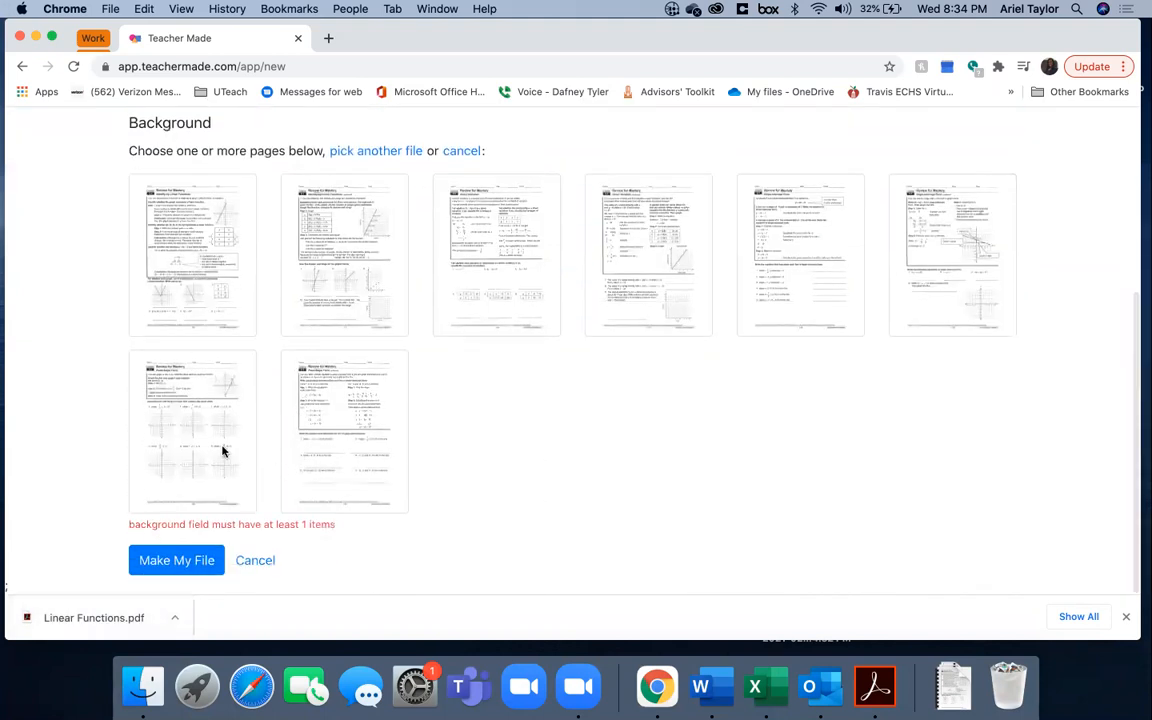
{"action": "left_click", "coordinate": [232, 306]}
{"action": "left_click", "coordinate": [370, 299]}
{"action": "left_click", "coordinate": [530, 298]}
{"action": "left_click", "coordinate": [680, 297]}
{"action": "left_click", "coordinate": [794, 289]}
{"action": "left_click", "coordinate": [982, 289]}
{"action": "left_click", "coordinate": [211, 416]}
{"action": "left_click", "coordinate": [309, 424]}
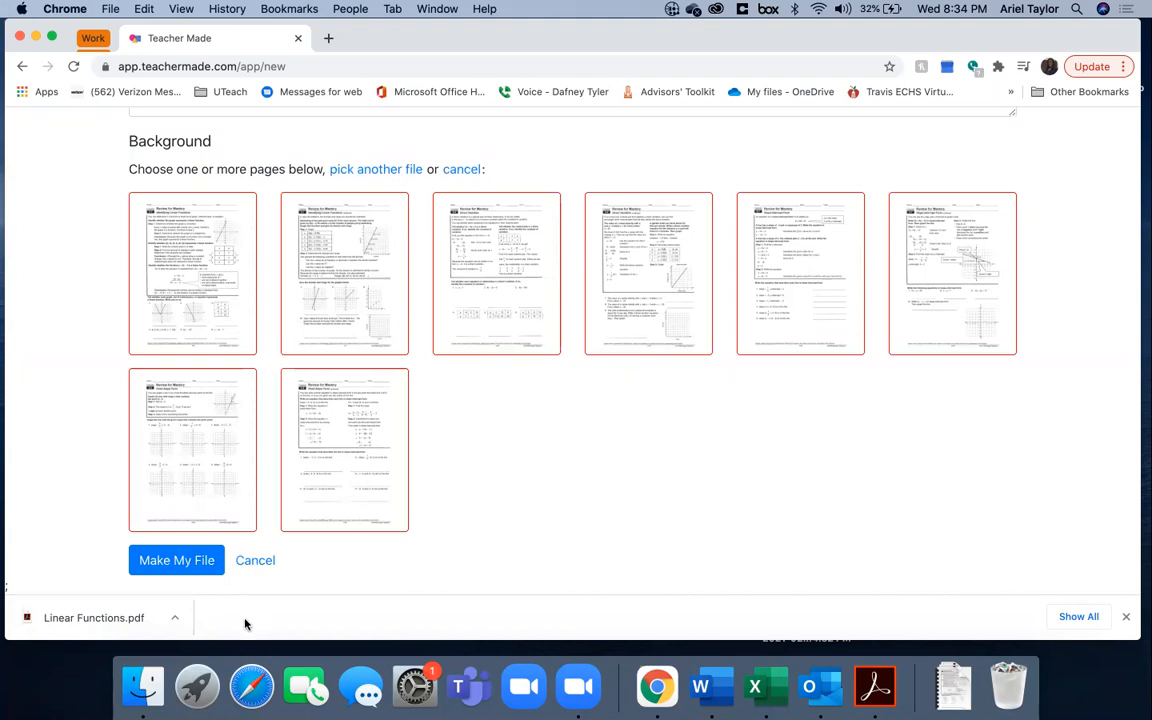
{"action": "left_click", "coordinate": [192, 561]}
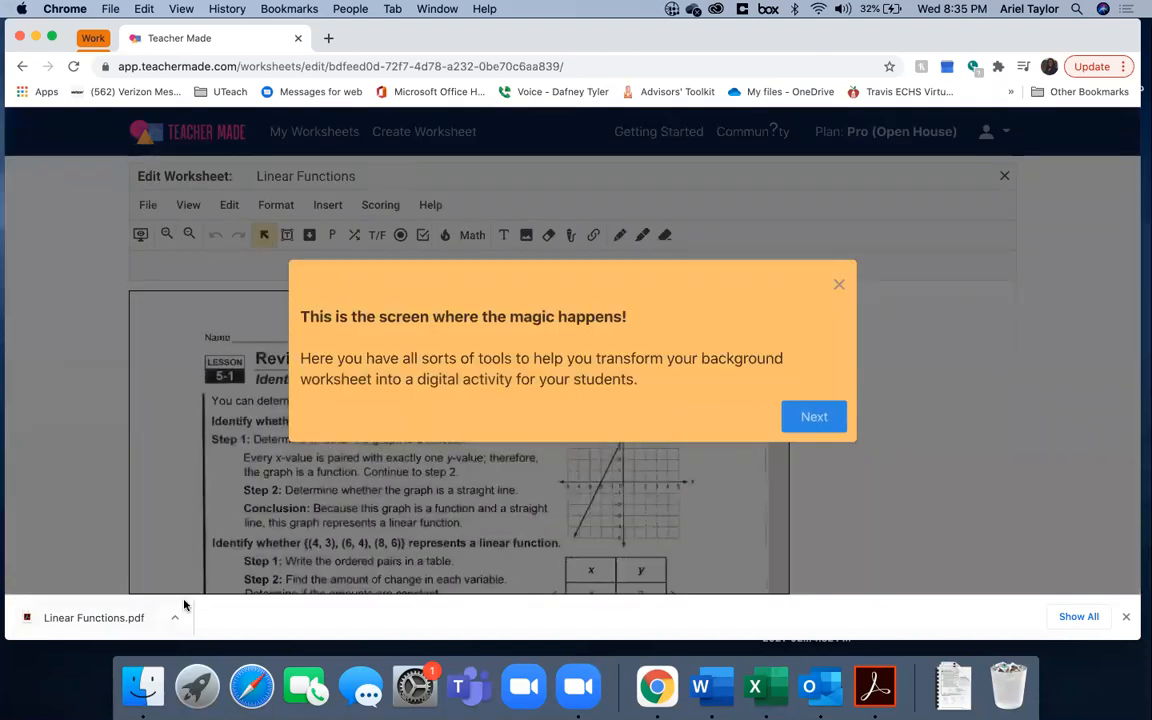
Go through the worksheet editor tour up to the zoom tip and close the tour there.
{"action": "left_click", "coordinate": [786, 416]}
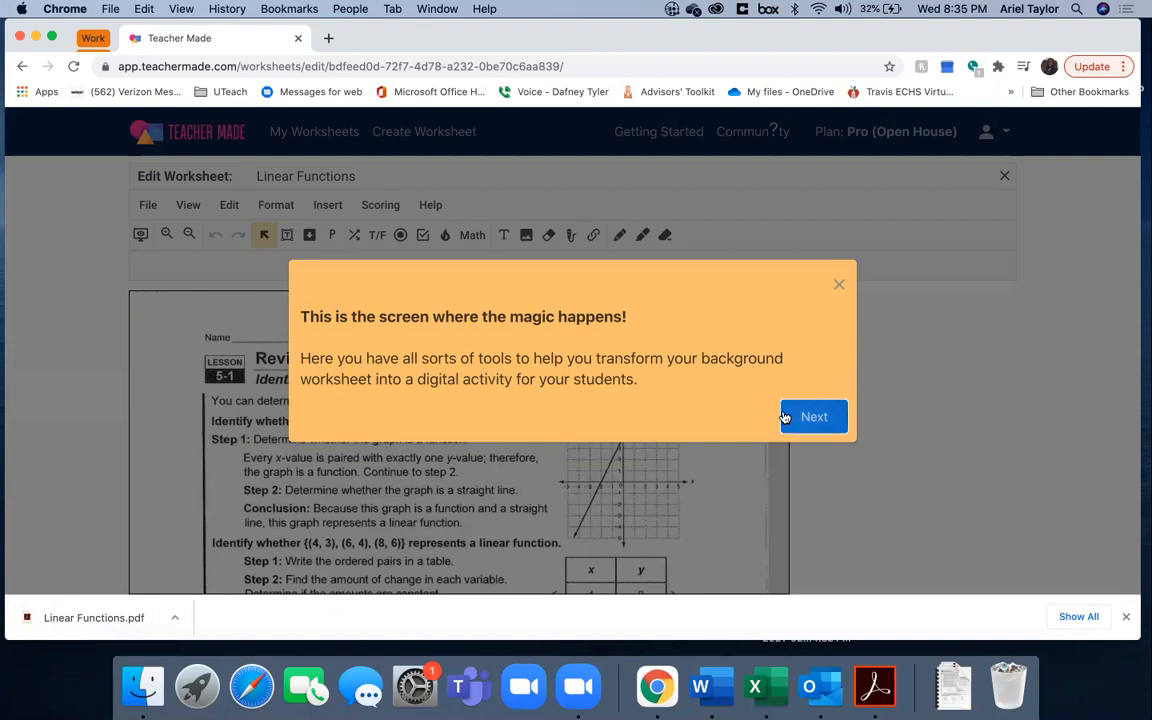
{"action": "left_click", "coordinate": [786, 416]}
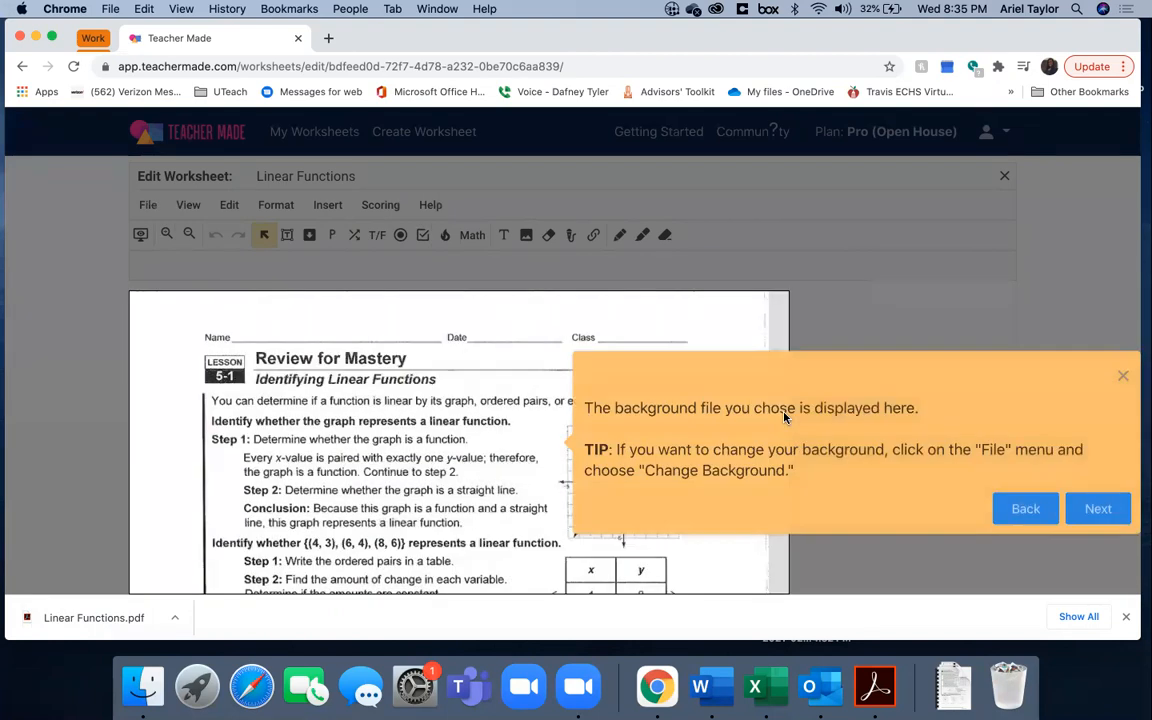
{"action": "left_click", "coordinate": [1097, 510]}
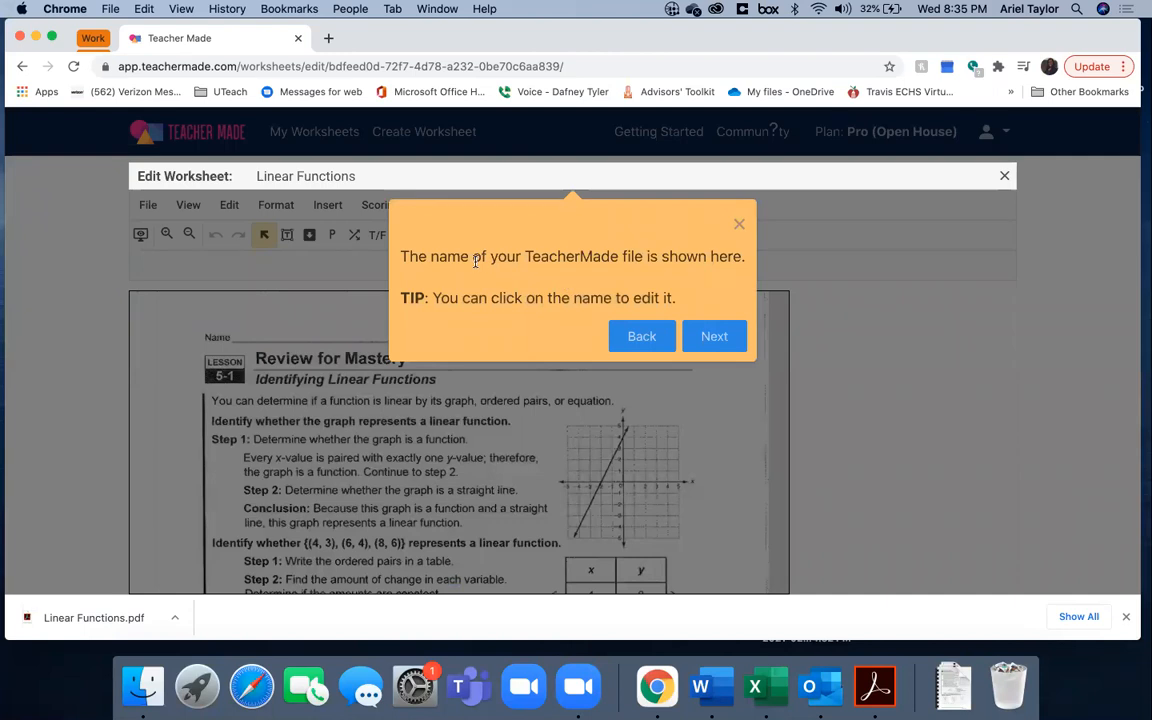
{"action": "right_click", "coordinate": [697, 338]}
{"action": "left_click", "coordinate": [700, 337]}
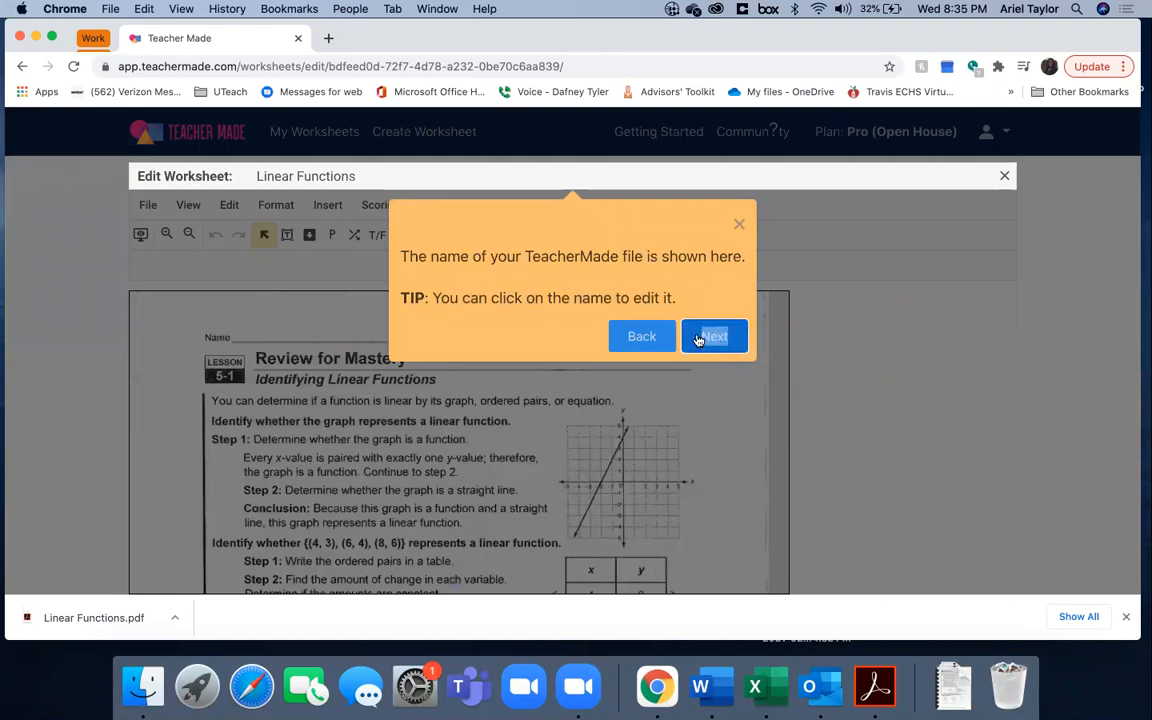
{"action": "left_click", "coordinate": [733, 342]}
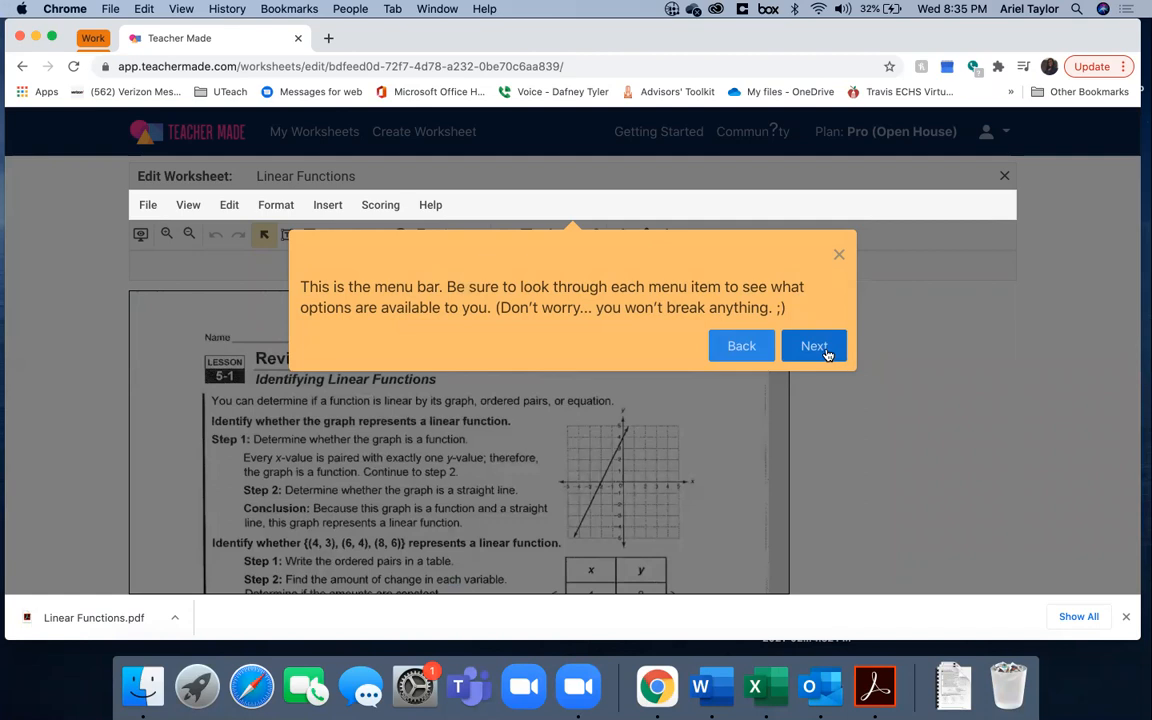
{"action": "left_click", "coordinate": [826, 354]}
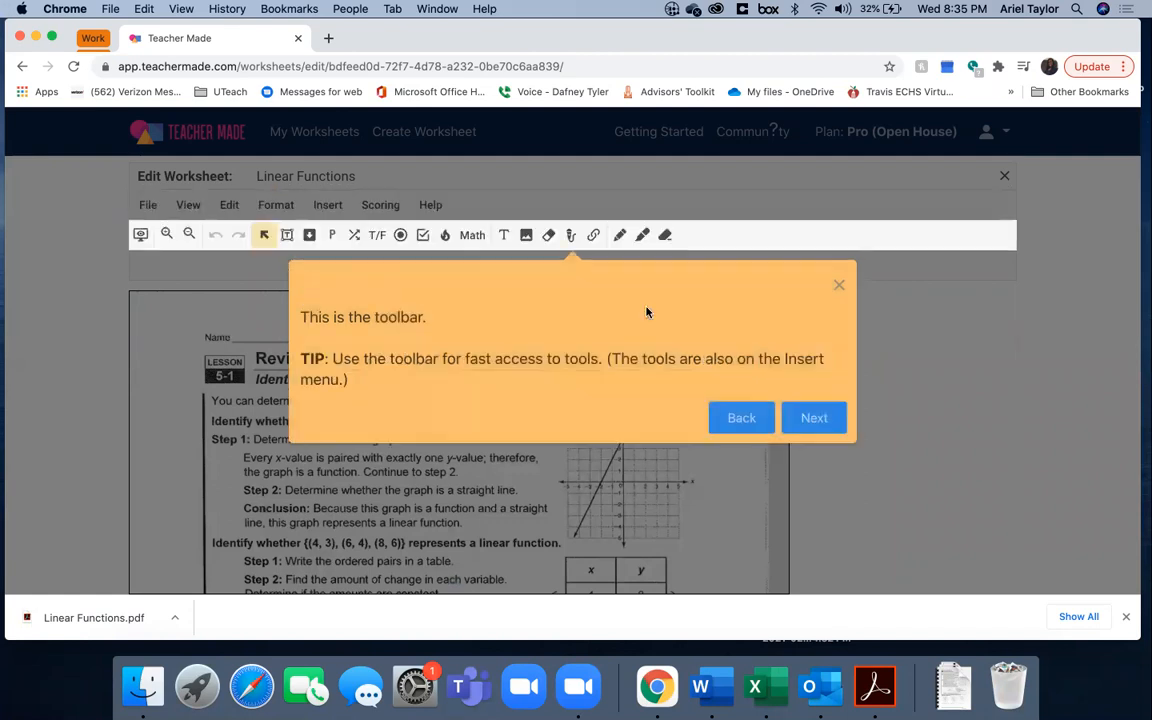
{"action": "left_click", "coordinate": [806, 421]}
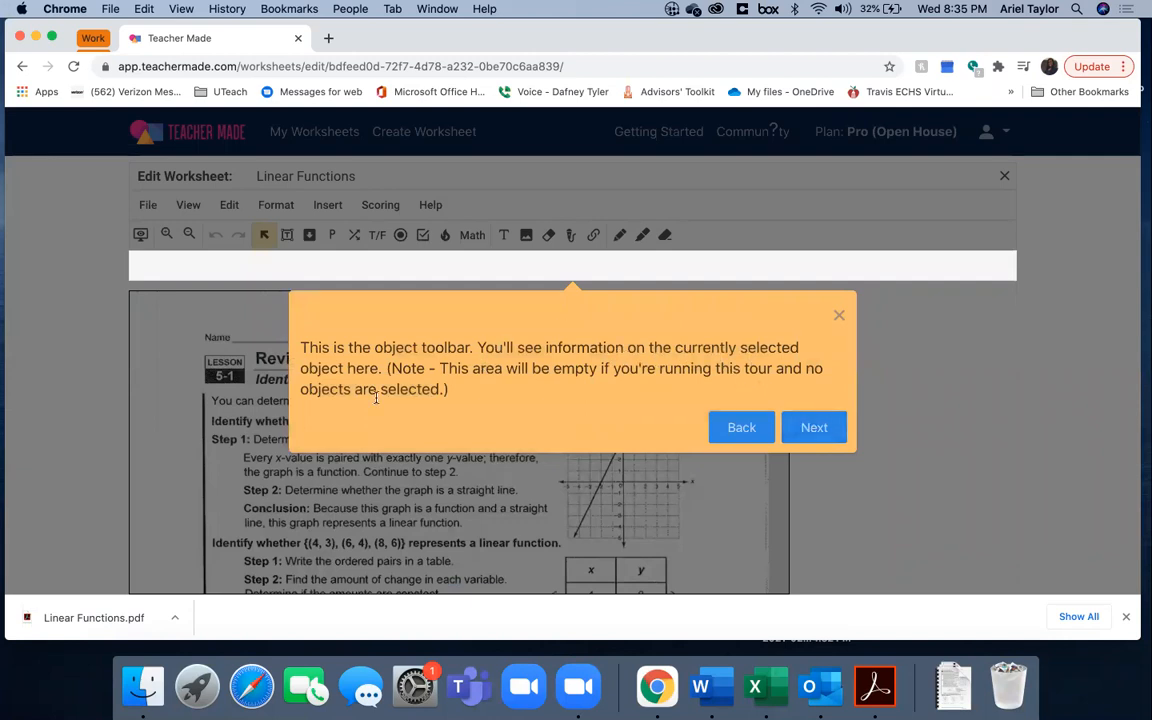
{"action": "left_click", "coordinate": [810, 426]}
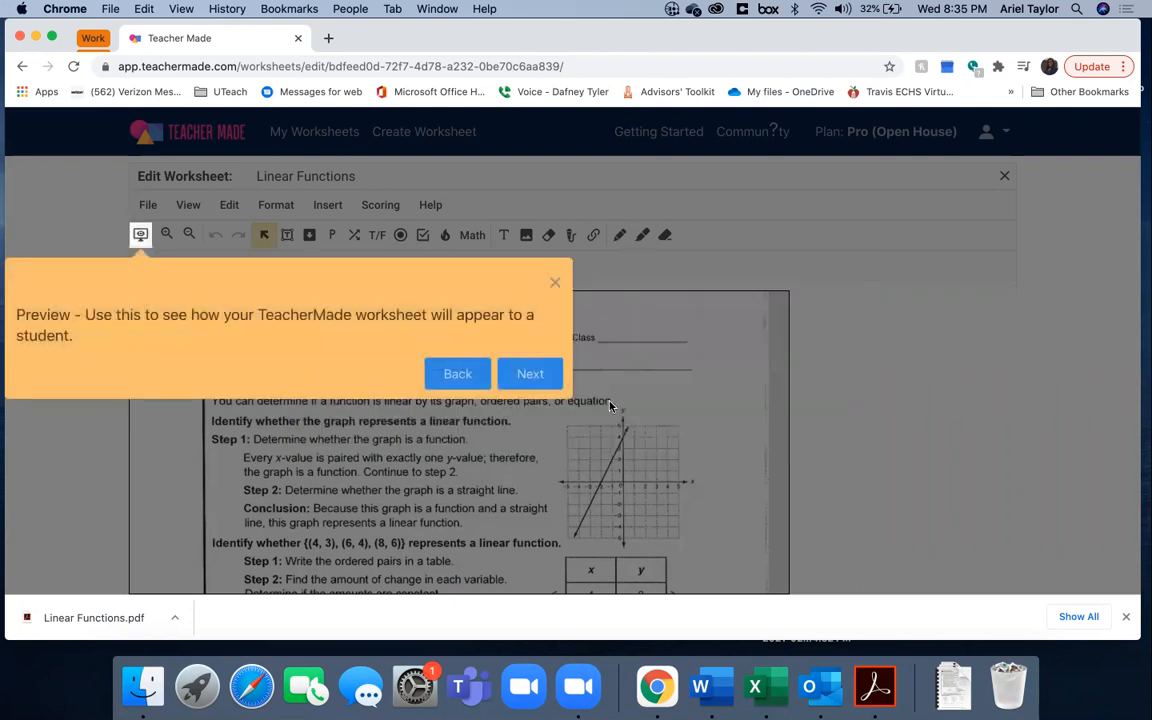
{"action": "right_click", "coordinate": [528, 373]}
{"action": "left_click", "coordinate": [519, 376]}
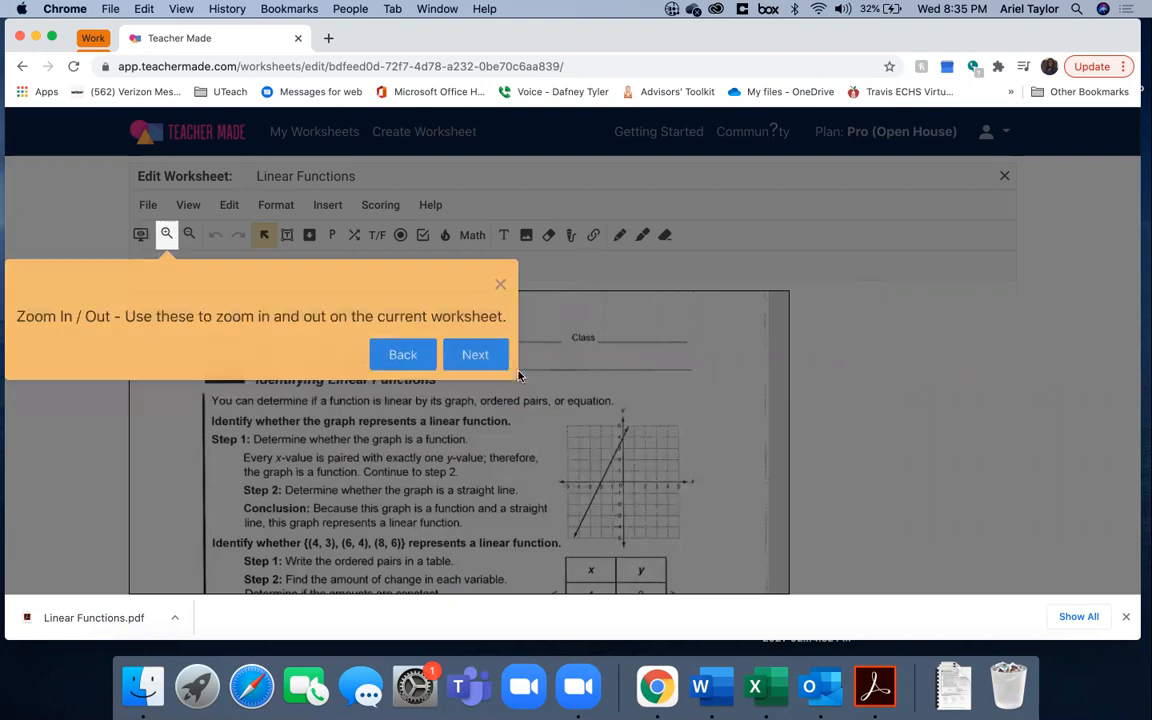
{"action": "left_click", "coordinate": [502, 282]}
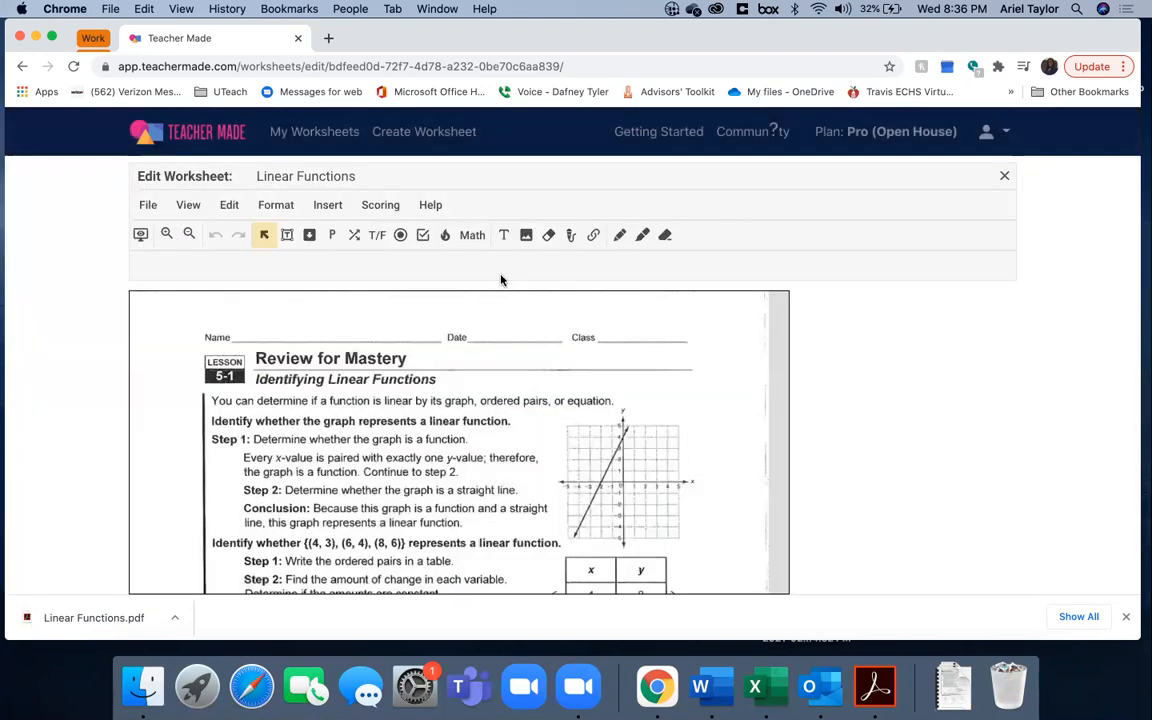
Add a short answer field on the answer line below the graph of question 1.
{"action": "scroll", "coordinate": [570, 410], "scroll_direction": "down", "scroll_amount": 3}
{"action": "scroll", "coordinate": [576, 412], "scroll_direction": "up", "scroll_amount": 3}
{"action": "scroll", "coordinate": [576, 412], "scroll_direction": "down", "scroll_amount": 2}
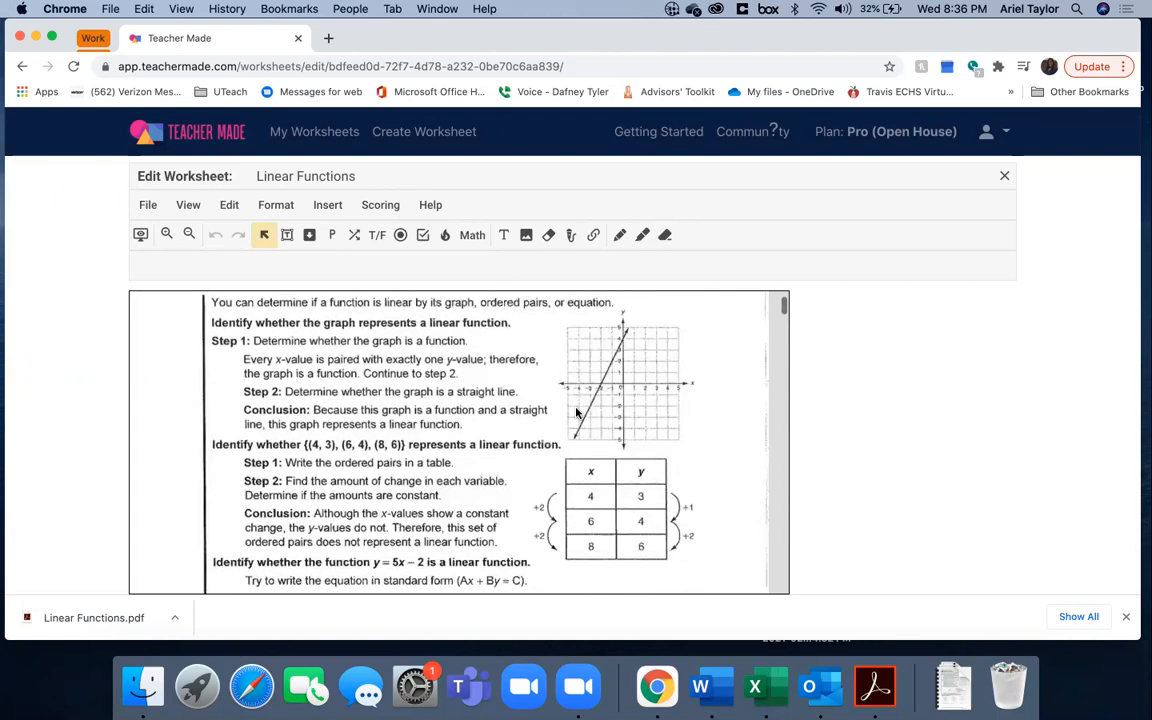
{"action": "scroll", "coordinate": [576, 412], "scroll_direction": "down", "scroll_amount": 1}
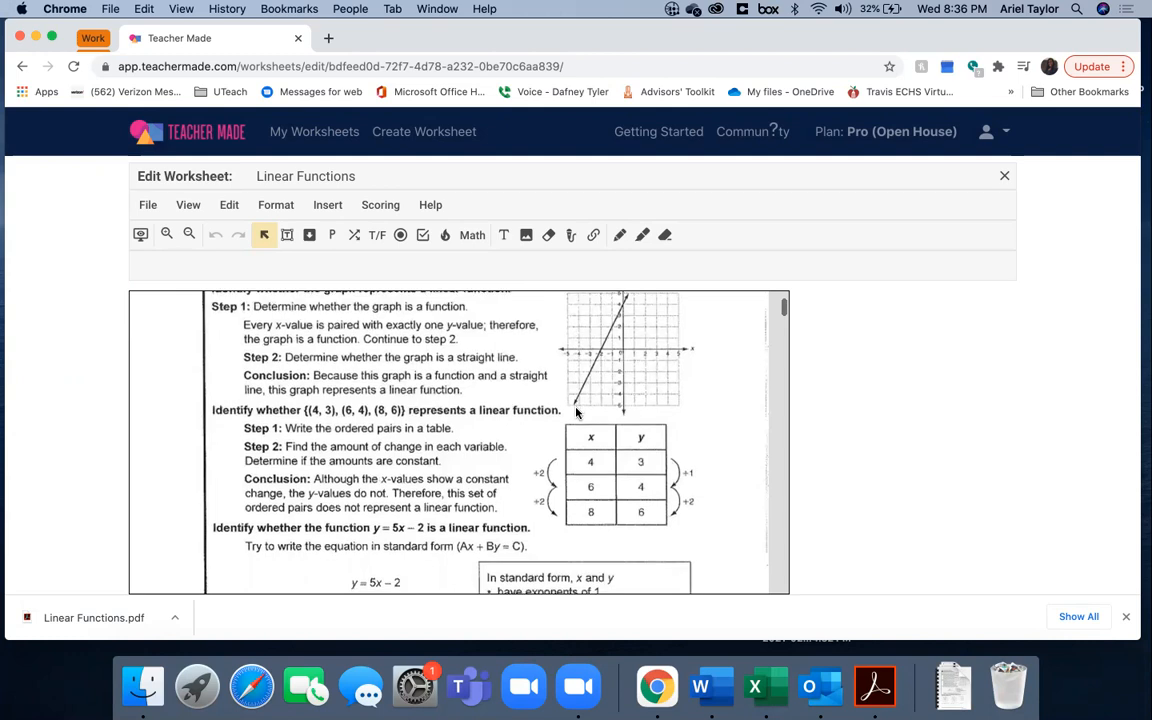
{"action": "scroll", "coordinate": [576, 412], "scroll_direction": "down", "scroll_amount": 4}
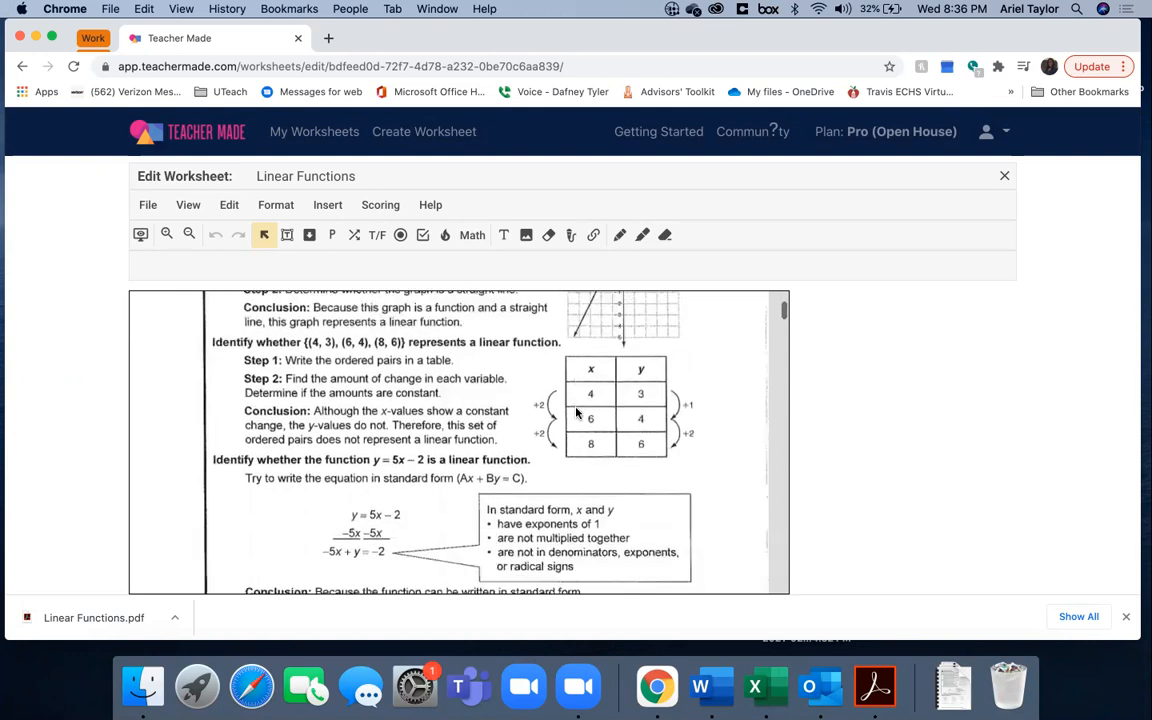
{"action": "scroll", "coordinate": [576, 412], "scroll_direction": "down", "scroll_amount": 6}
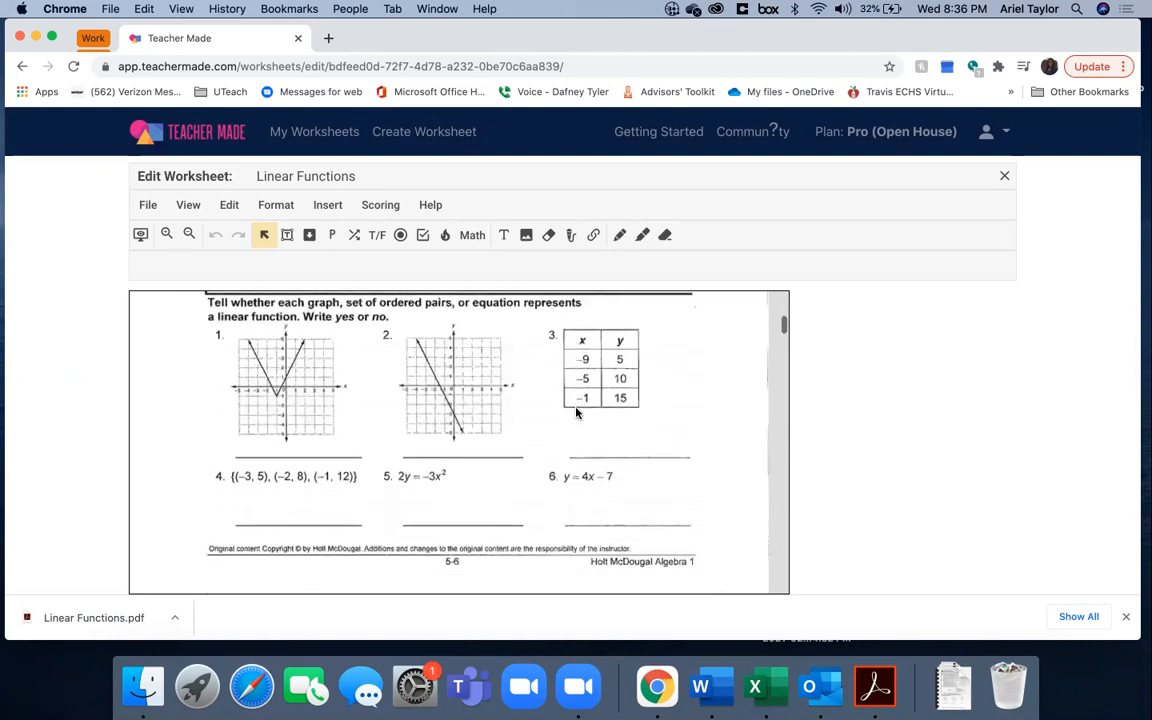
{"action": "scroll", "coordinate": [565, 410], "scroll_direction": "up", "scroll_amount": 2}
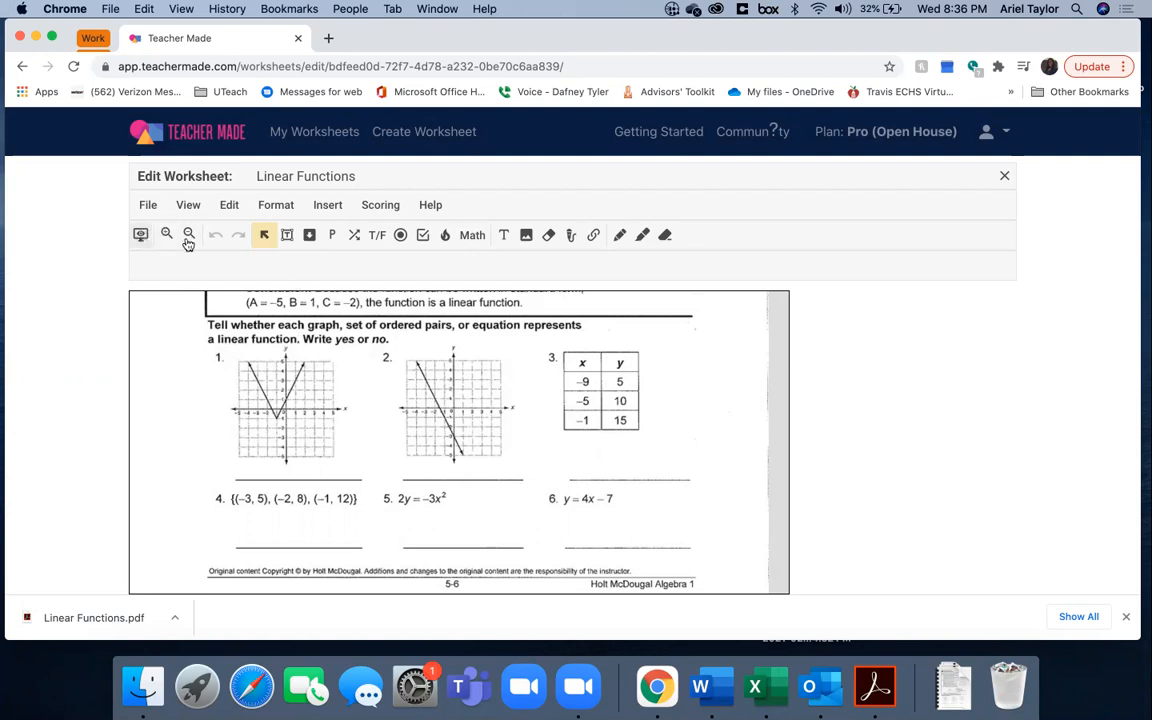
{"action": "left_click", "coordinate": [287, 235]}
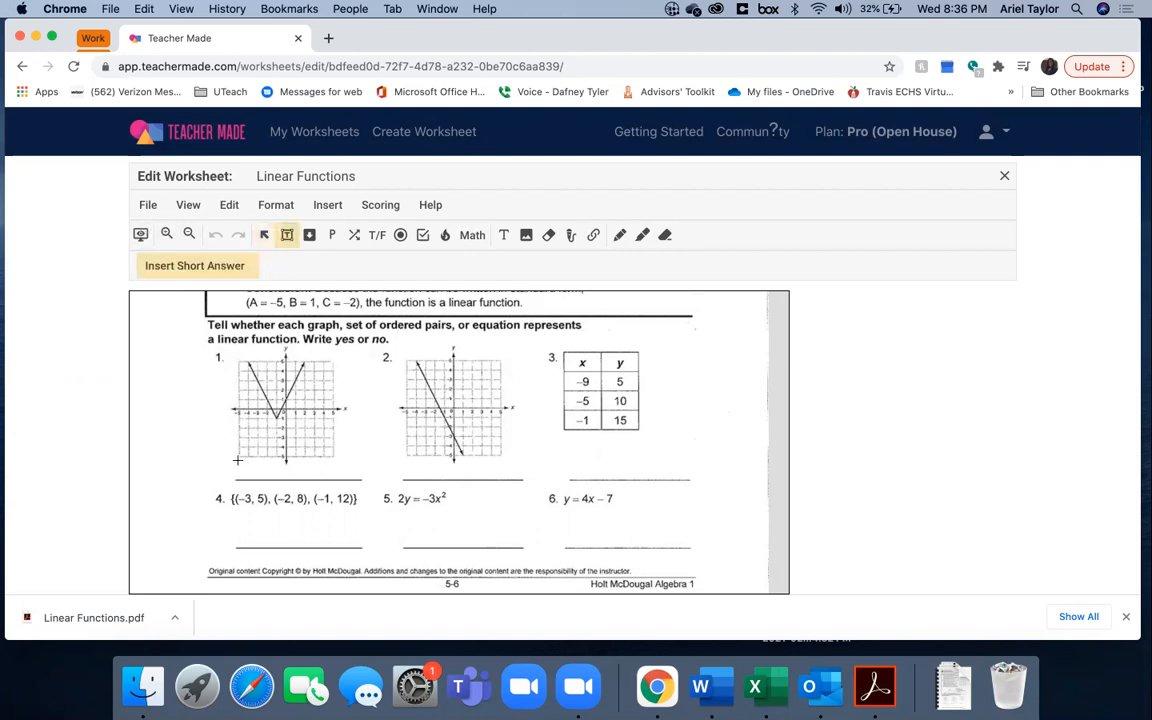
{"action": "left_click_drag", "start_coordinate": [237, 460], "coordinate": [324, 478]}
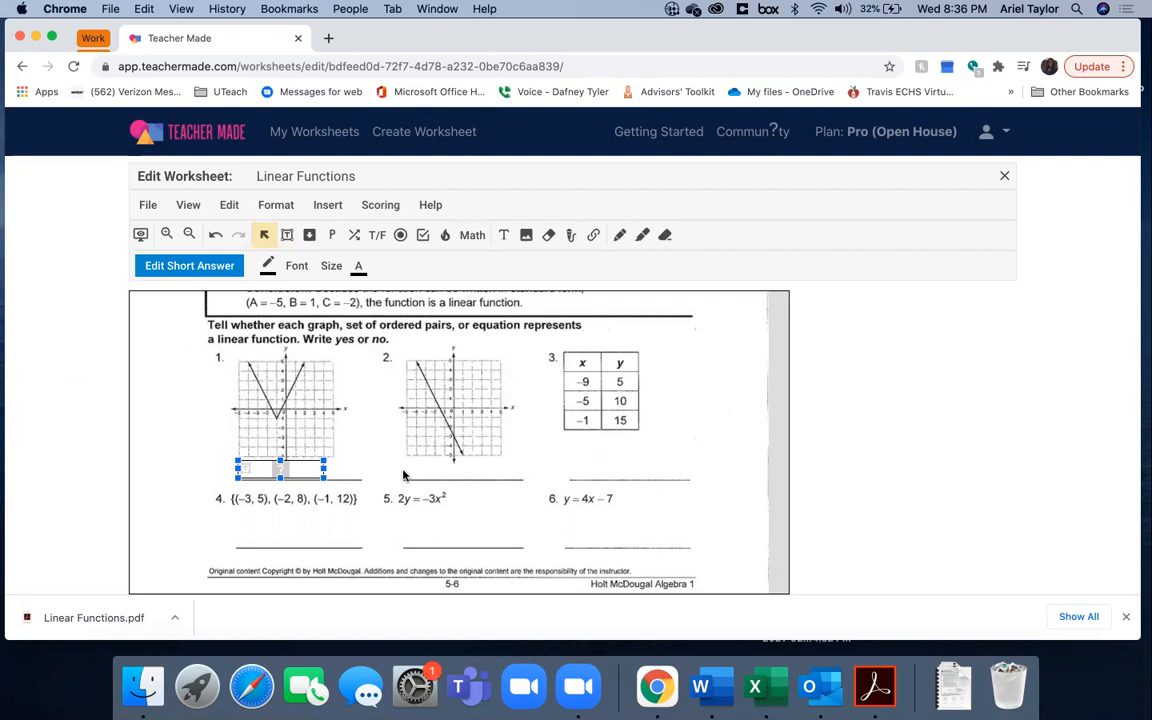
Add short answer fields on the answer lines of questions 2 and 3.
{"action": "left_click", "coordinate": [287, 235]}
{"action": "left_click_drag", "start_coordinate": [410, 460], "coordinate": [512, 476]}
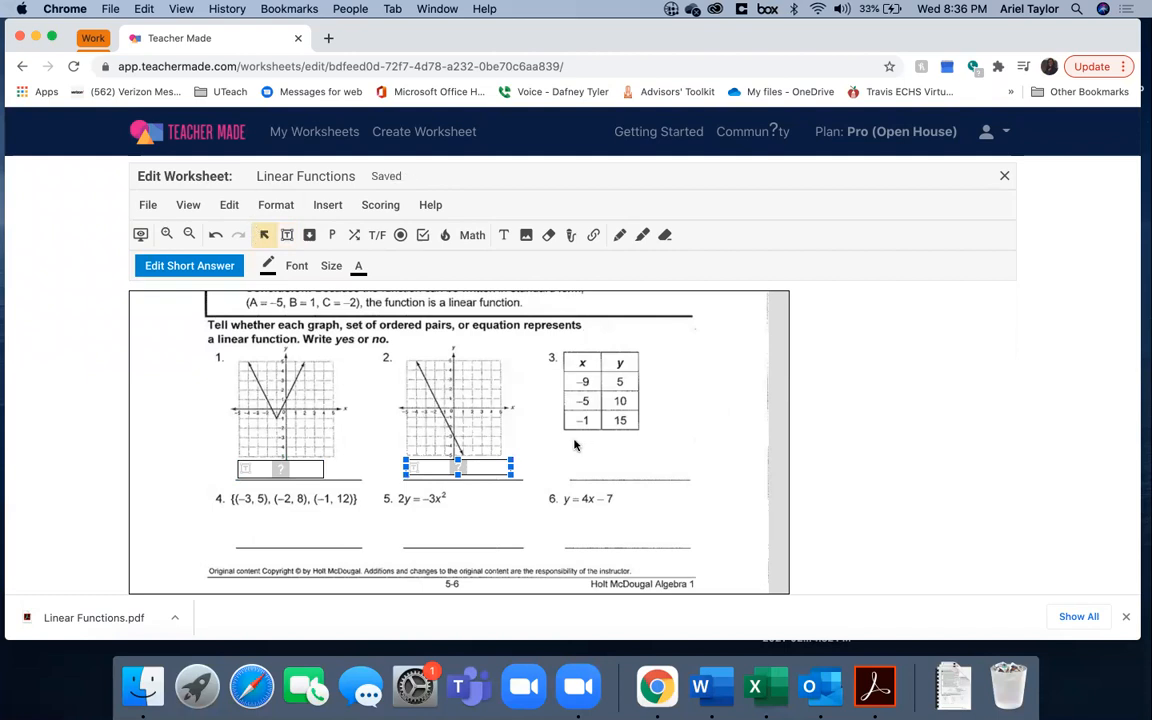
{"action": "left_click", "coordinate": [287, 235]}
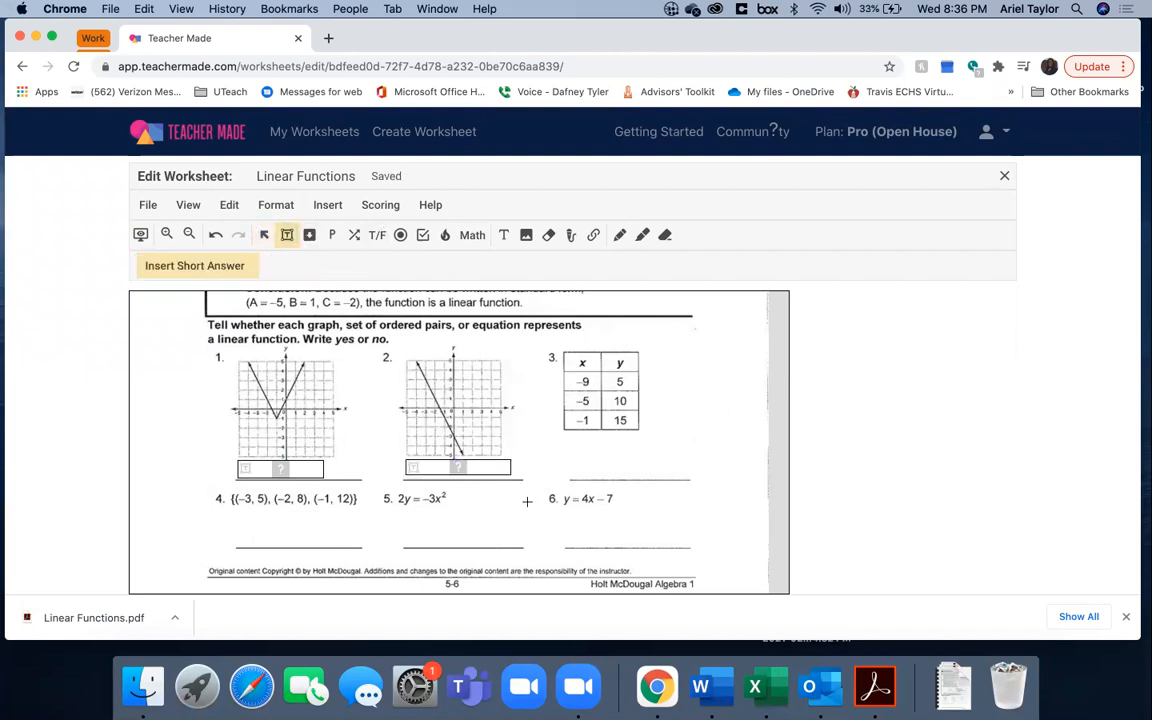
{"action": "left_click_drag", "start_coordinate": [568, 460], "coordinate": [686, 477]}
Add a short answer field on the answer line of question 4, below the set of ordered pairs.
{"action": "scroll", "coordinate": [682, 478], "scroll_direction": "down", "scroll_amount": 2}
{"action": "scroll", "coordinate": [520, 430], "scroll_direction": "down", "scroll_amount": 3}
{"action": "scroll", "coordinate": [368, 391], "scroll_direction": "up", "scroll_amount": 2}
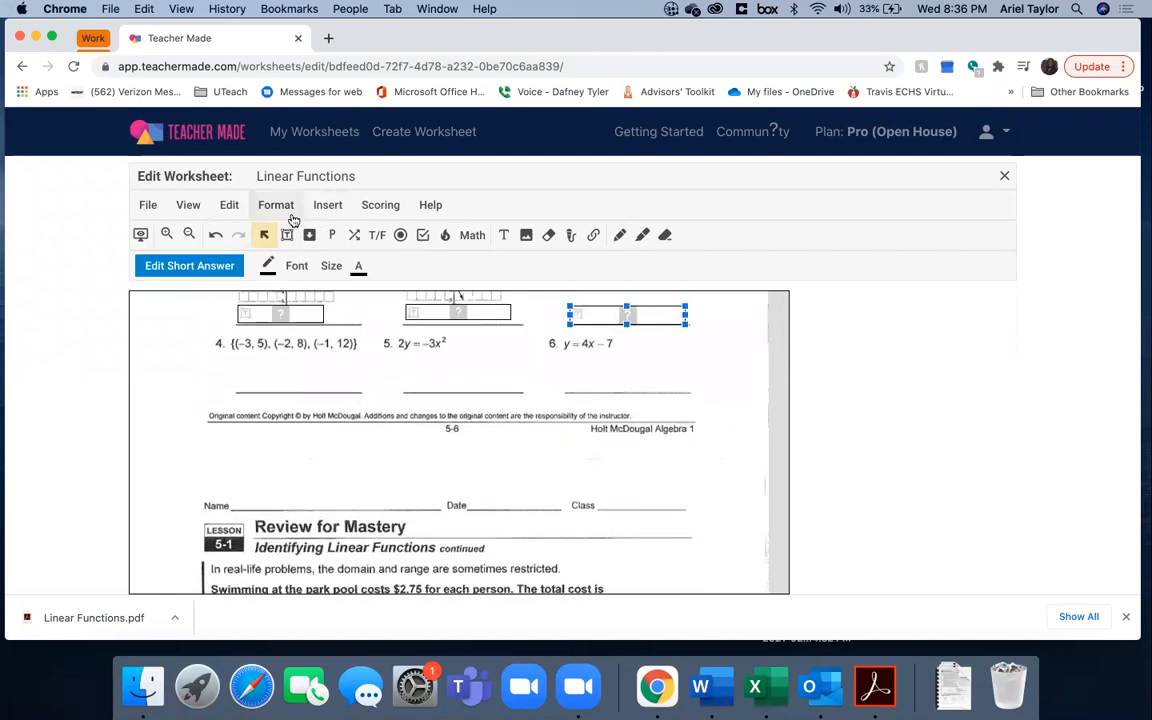
{"action": "left_click", "coordinate": [287, 234]}
{"action": "left_click_drag", "start_coordinate": [237, 369], "coordinate": [347, 388]}
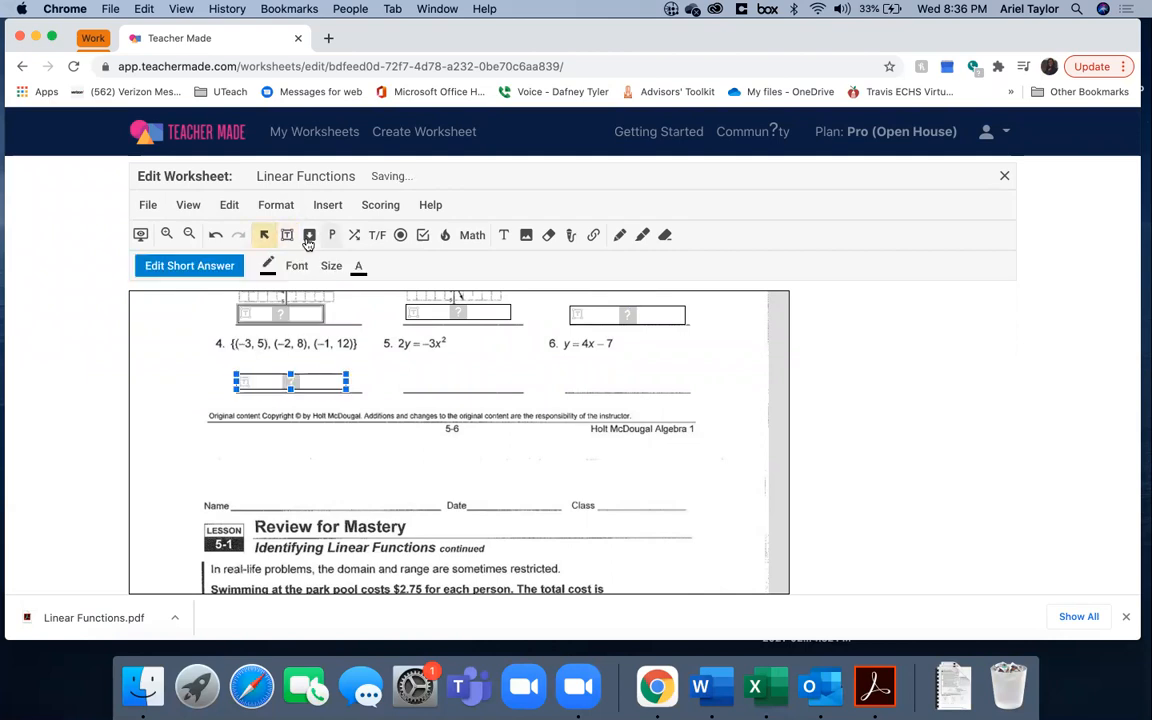
Place a multiple choice item with 2 choices under question 5 and save its settings with 1 point and 2 choices.
{"action": "left_click", "coordinate": [400, 236]}
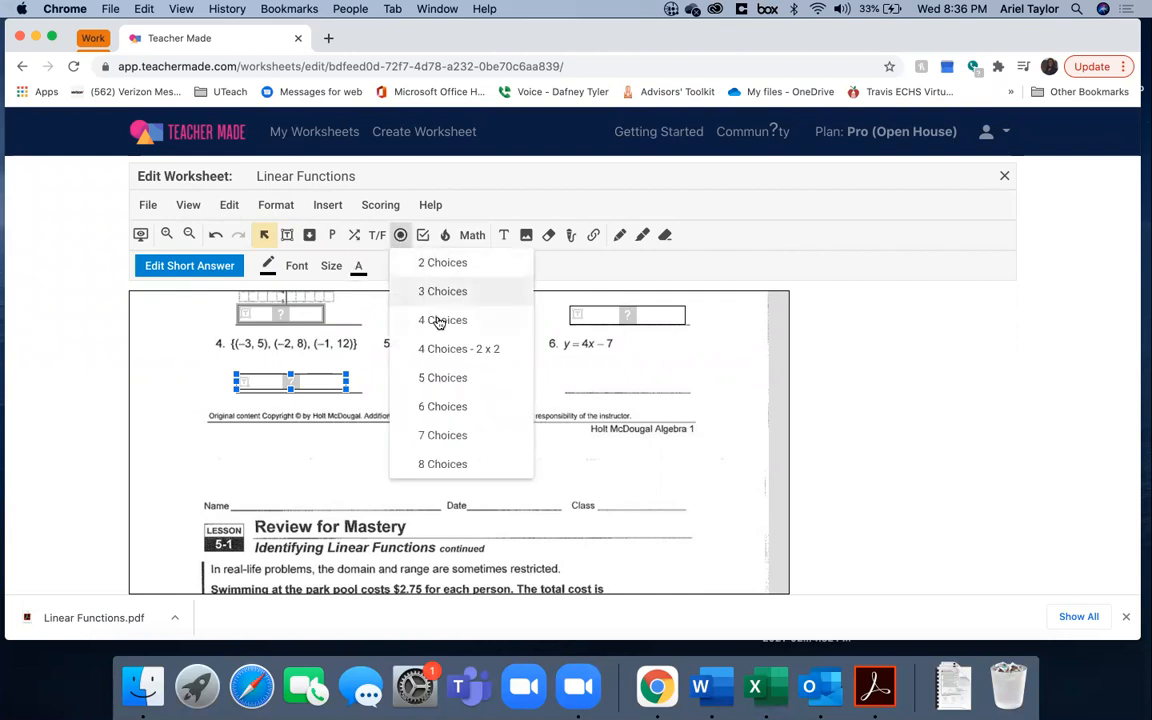
{"action": "left_click", "coordinate": [433, 264]}
{"action": "left_click_drag", "start_coordinate": [402, 369], "coordinate": [474, 387]}
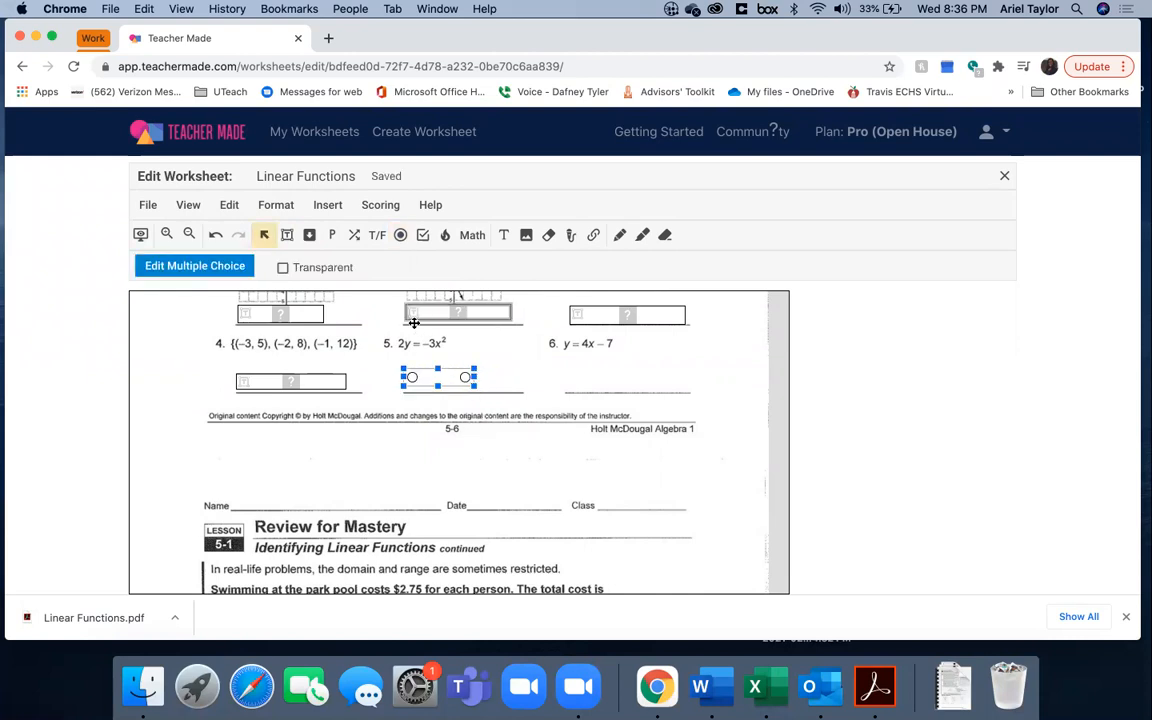
{"action": "left_click", "coordinate": [200, 269]}
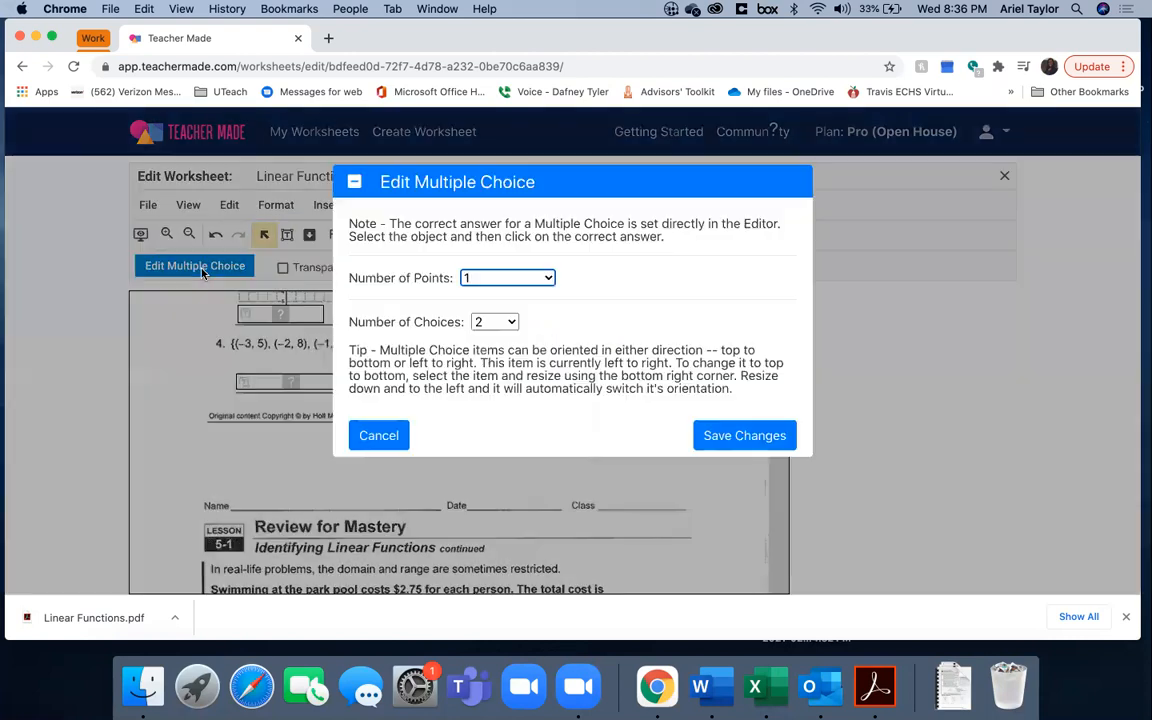
{"action": "left_click", "coordinate": [507, 323]}
{"action": "left_click", "coordinate": [532, 326]}
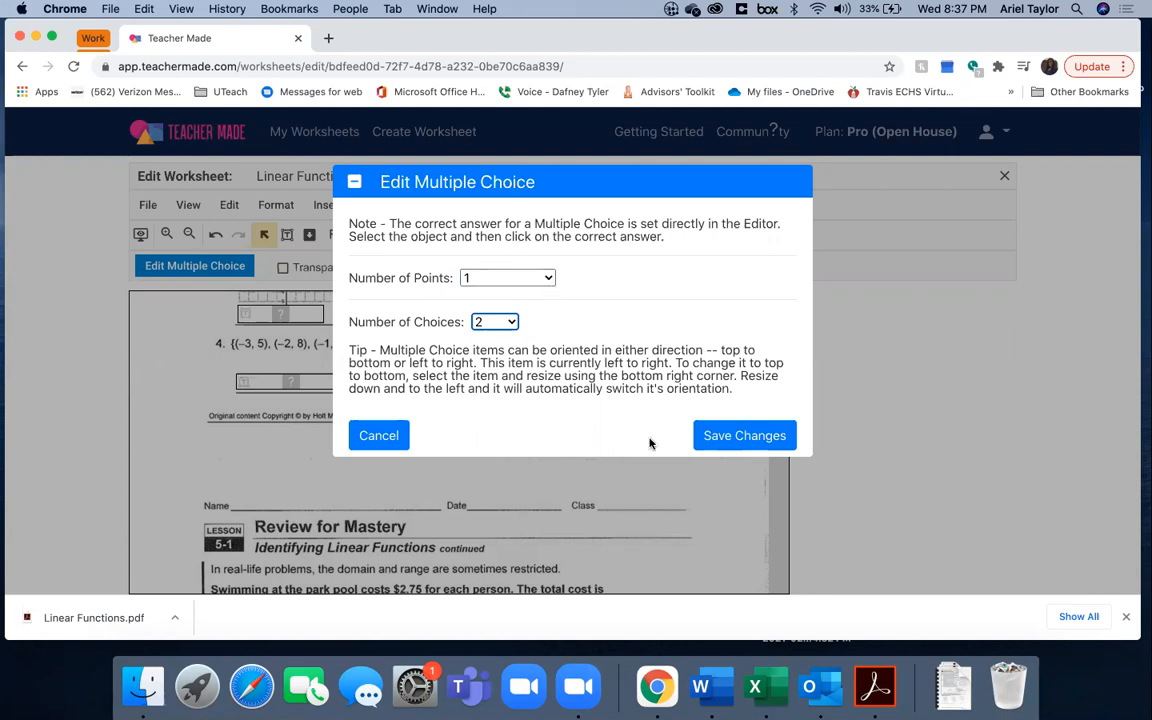
{"action": "left_click", "coordinate": [750, 436]}
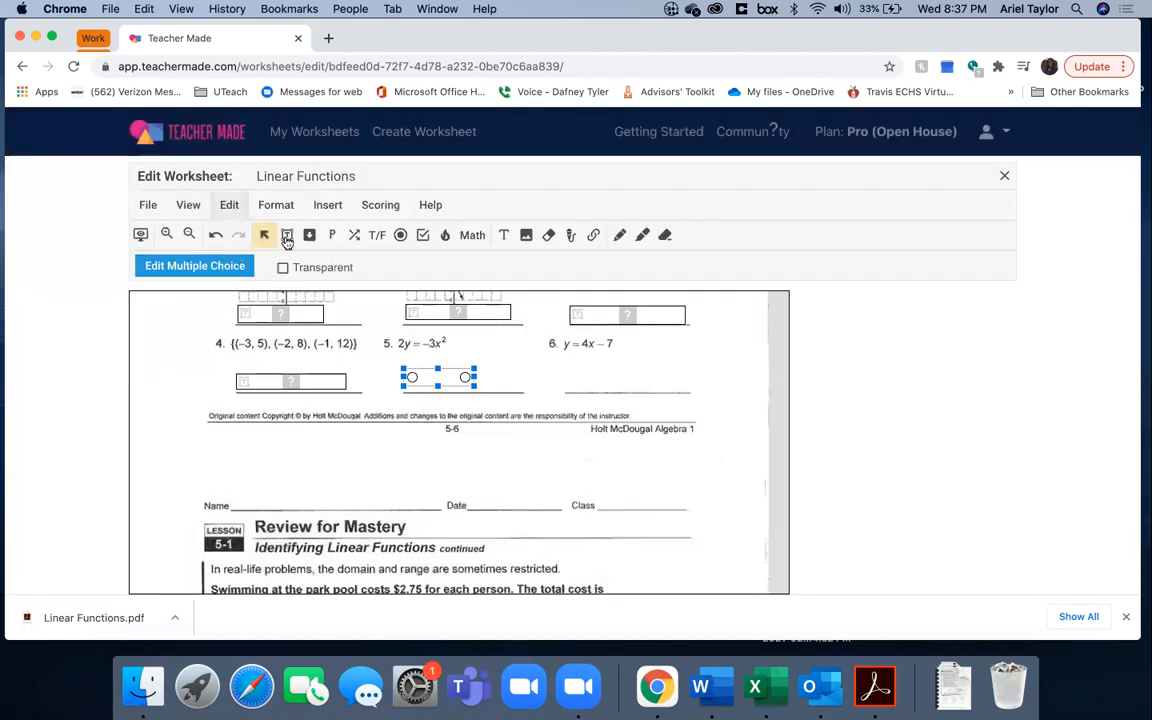
Add a teacher text label reading "Yes" under question 5, moving the multiple choice item aside to reach it.
{"action": "left_click", "coordinate": [287, 237]}
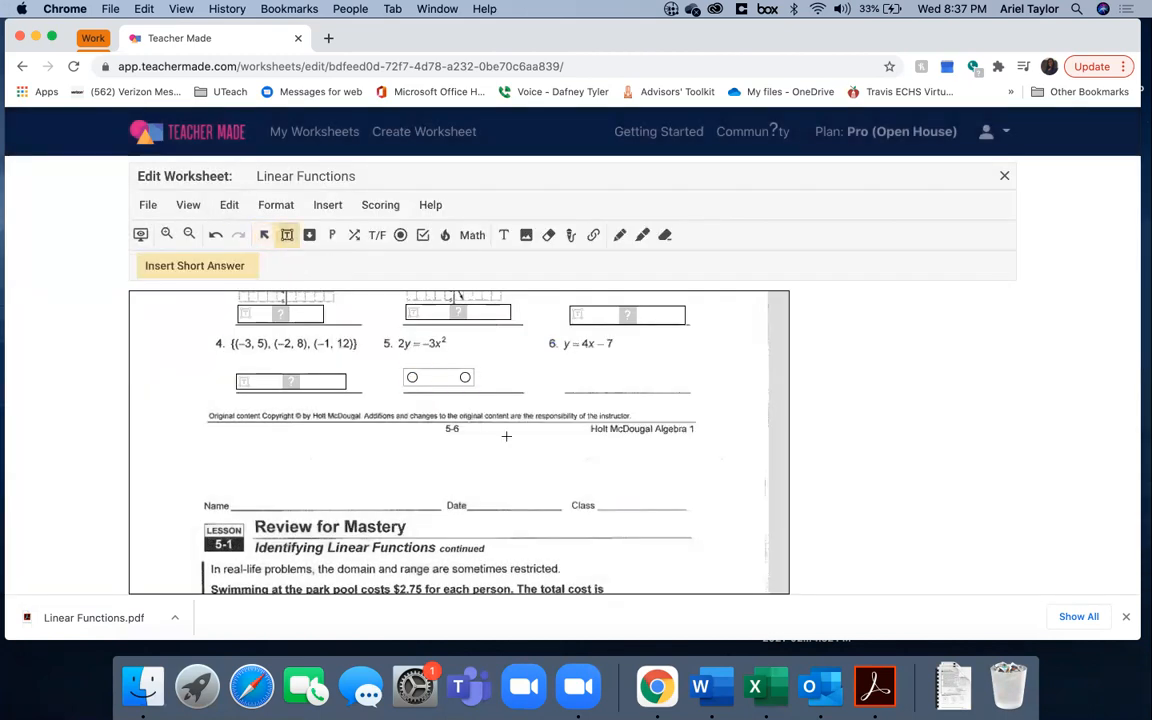
{"action": "left_click", "coordinate": [503, 235]}
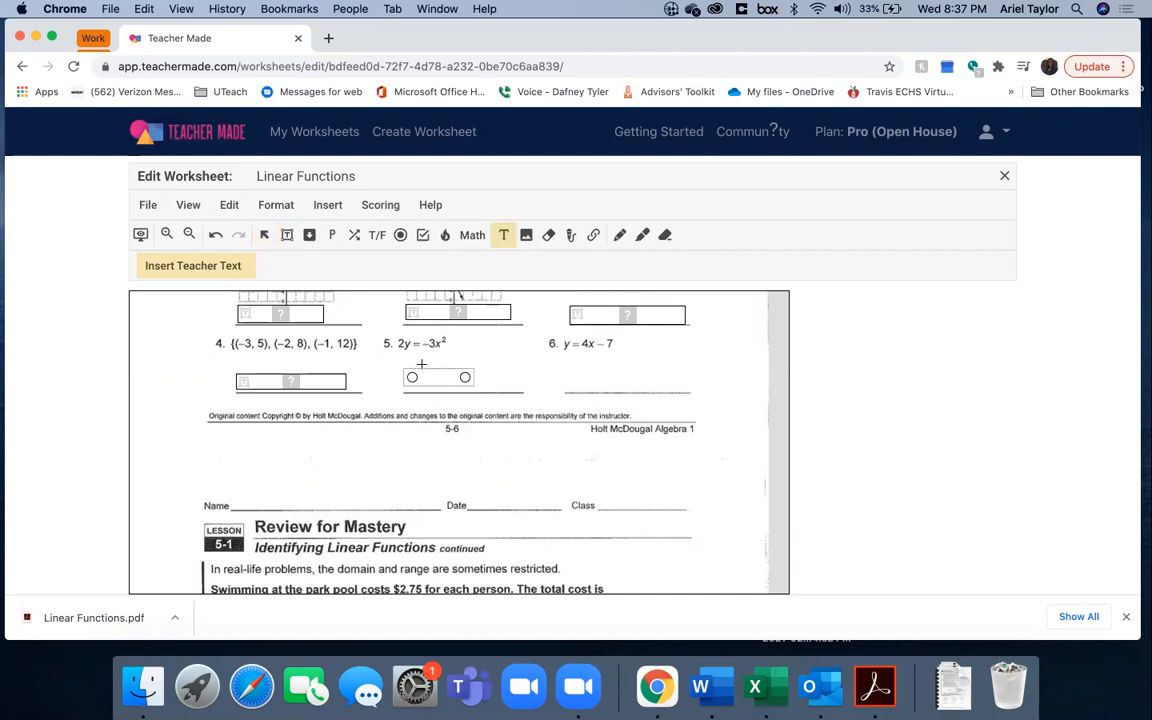
{"action": "left_click_drag", "start_coordinate": [418, 362], "coordinate": [452, 381]}
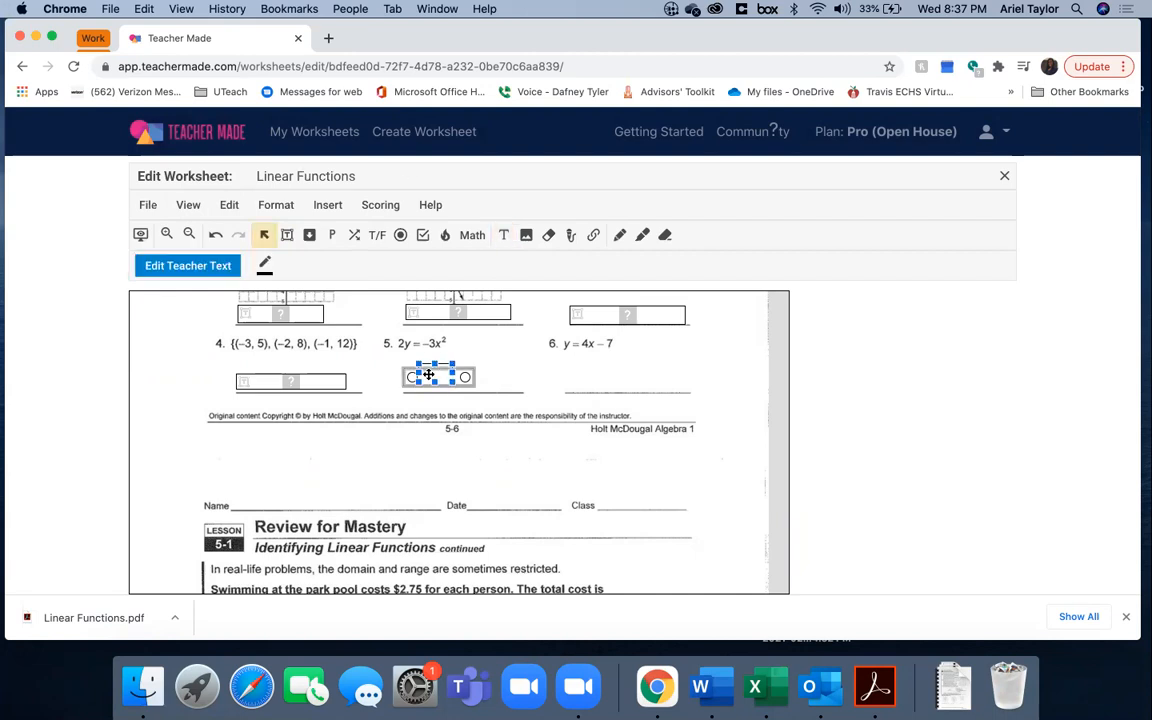
{"action": "left_click_drag", "start_coordinate": [428, 375], "coordinate": [503, 358]}
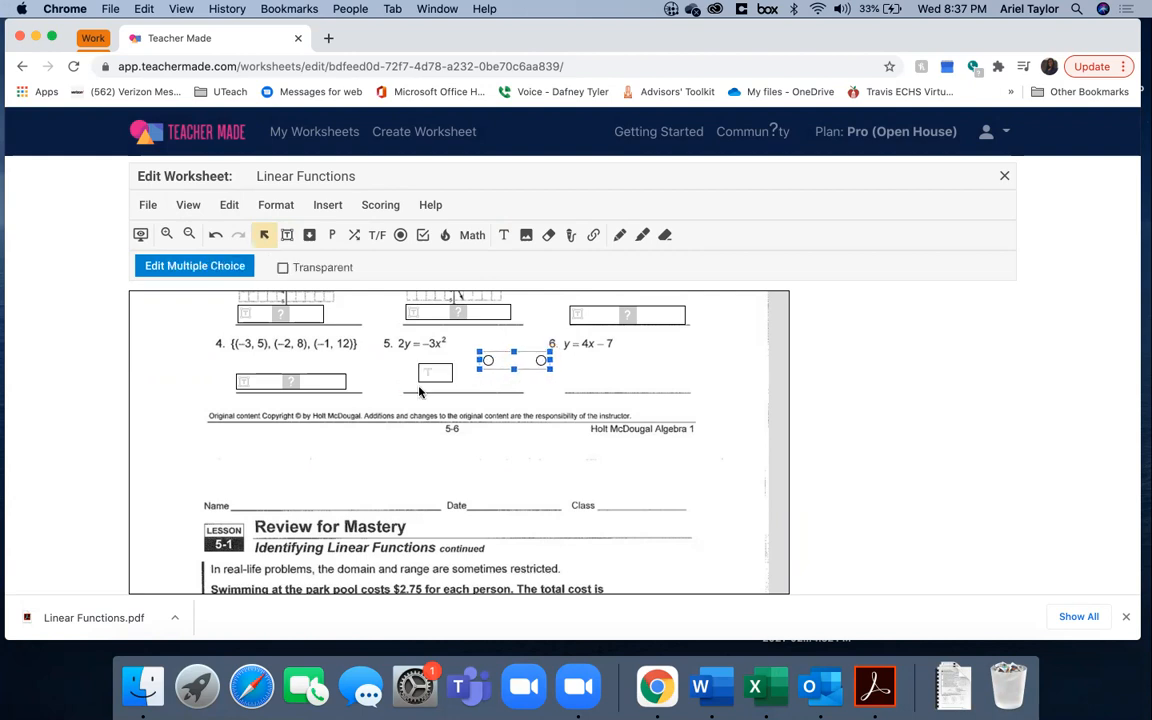
{"action": "double_click", "coordinate": [431, 371]}
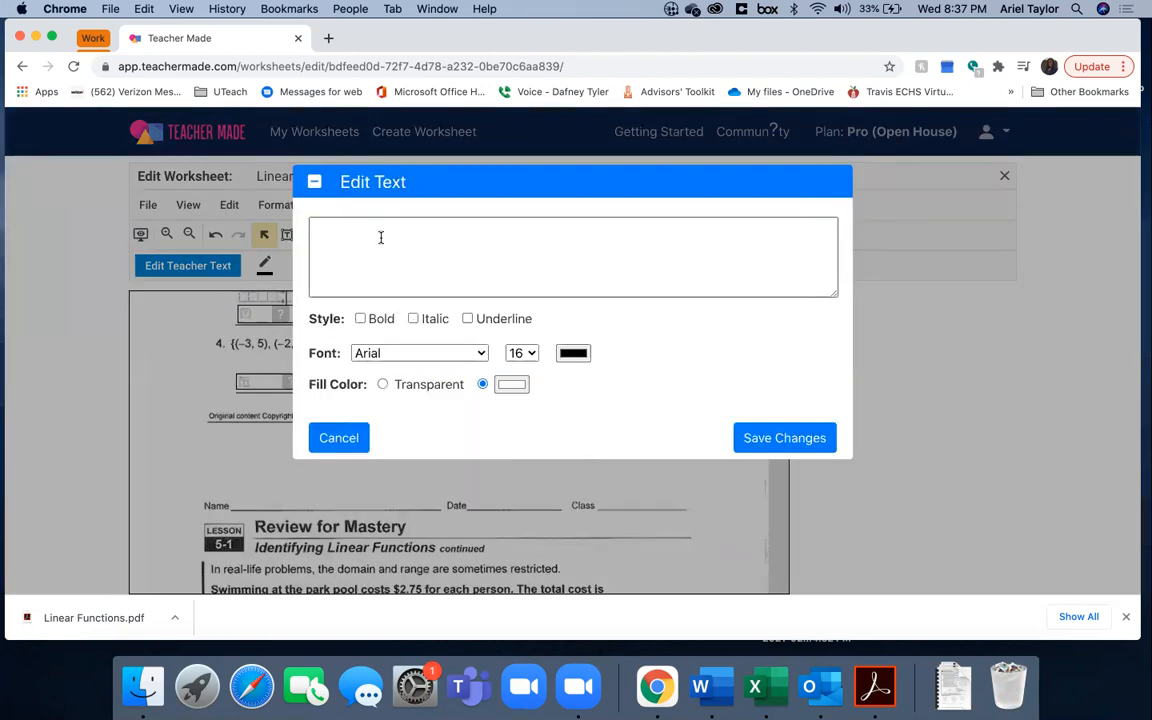
{"action": "type", "text": "YE"}
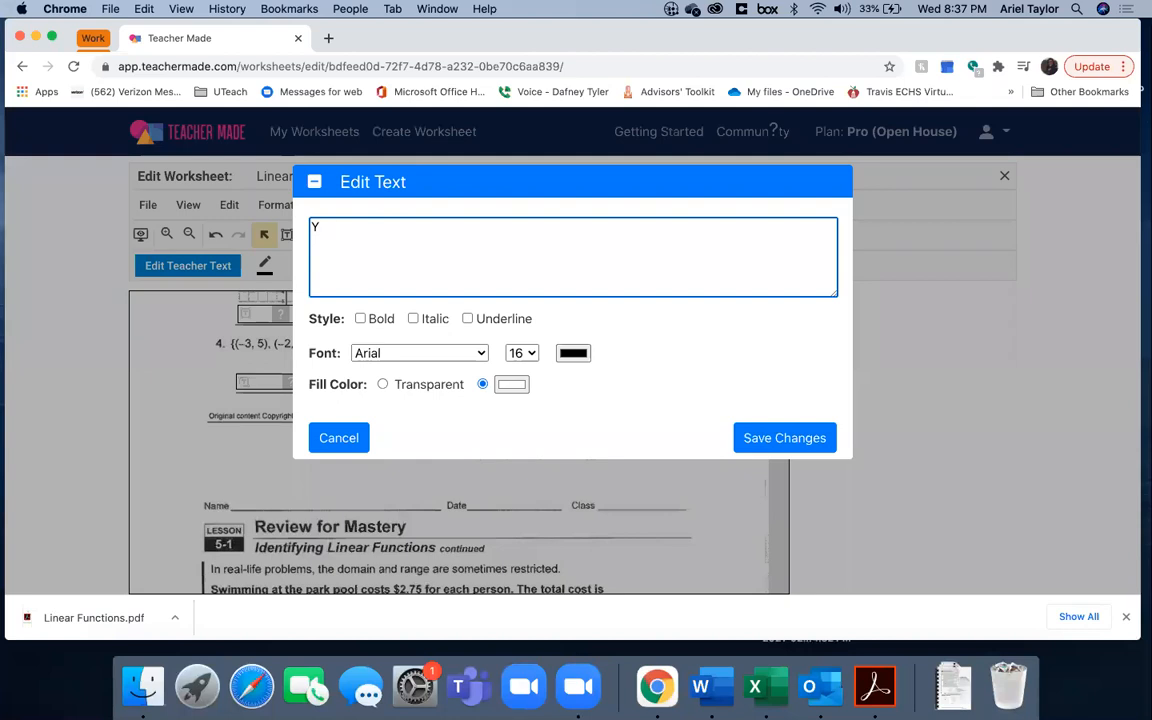
{"action": "left_click", "coordinate": [770, 437]}
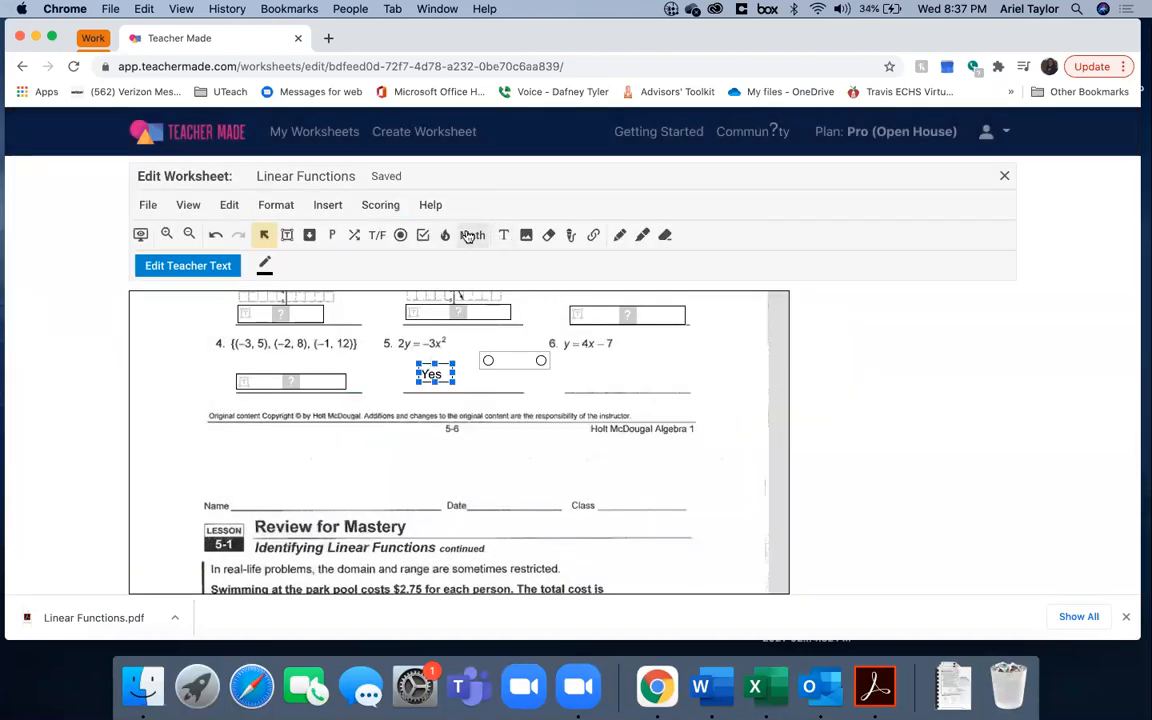
Add a second teacher text label reading "No" beside the "Yes" label under question 5.
{"action": "left_click", "coordinate": [505, 235]}
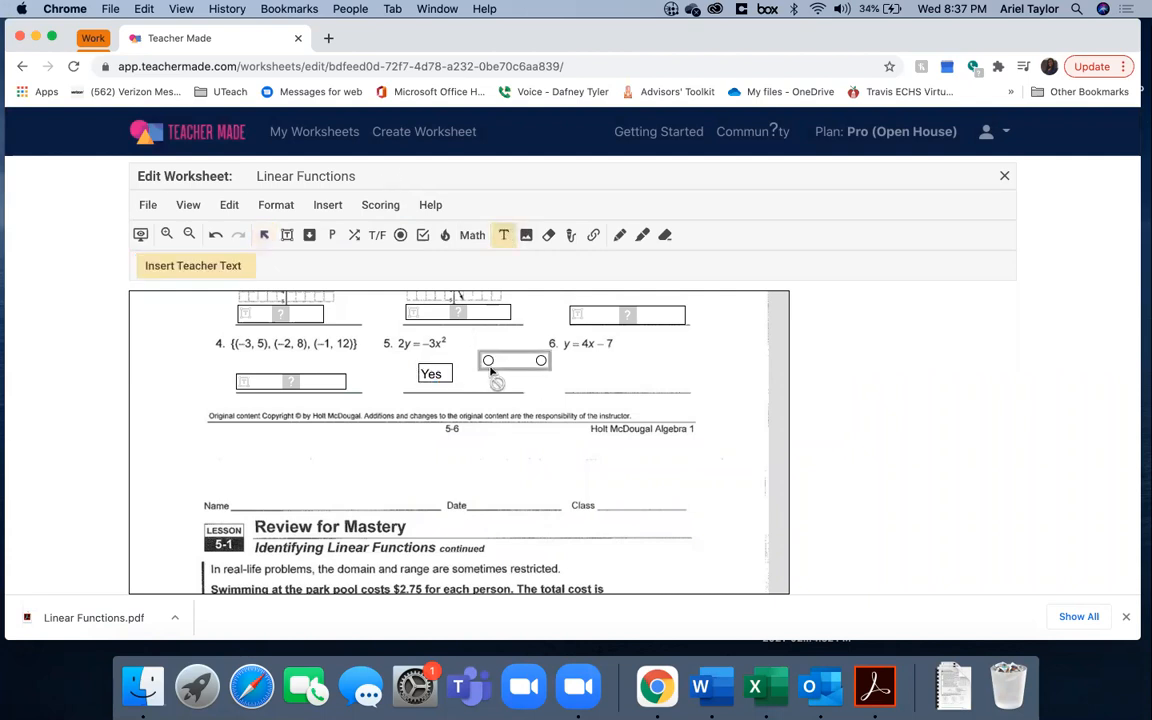
{"action": "left_click_drag", "start_coordinate": [485, 369], "coordinate": [527, 387]}
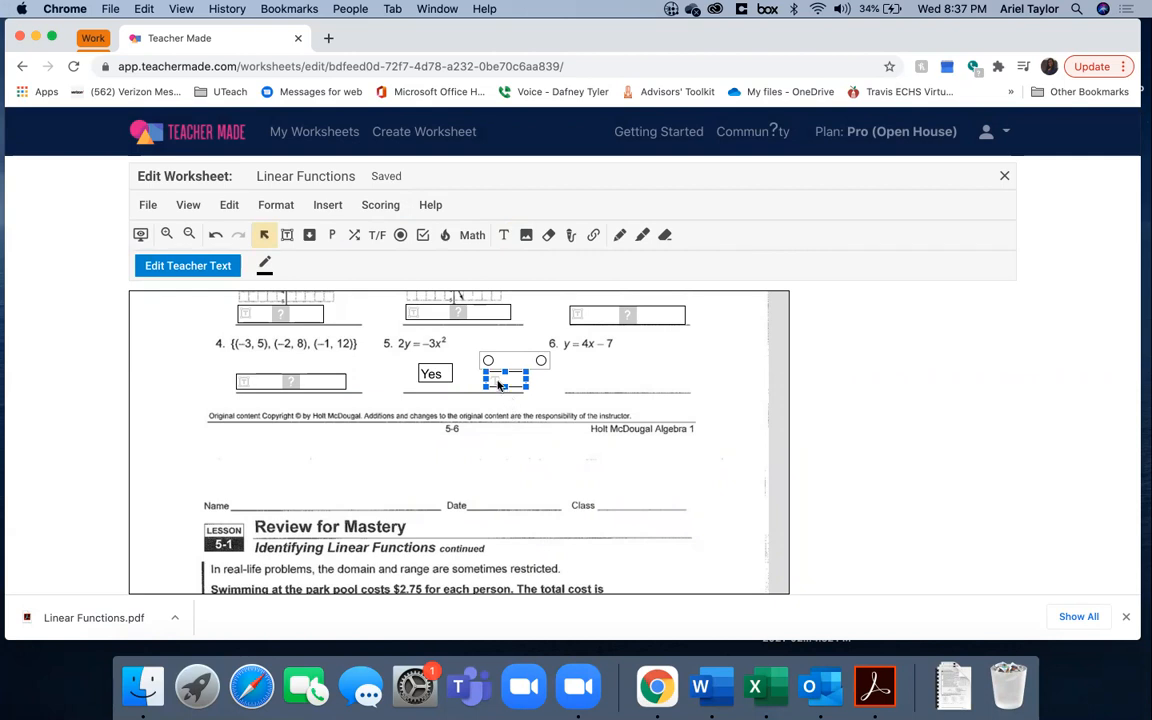
{"action": "double_click", "coordinate": [500, 385]}
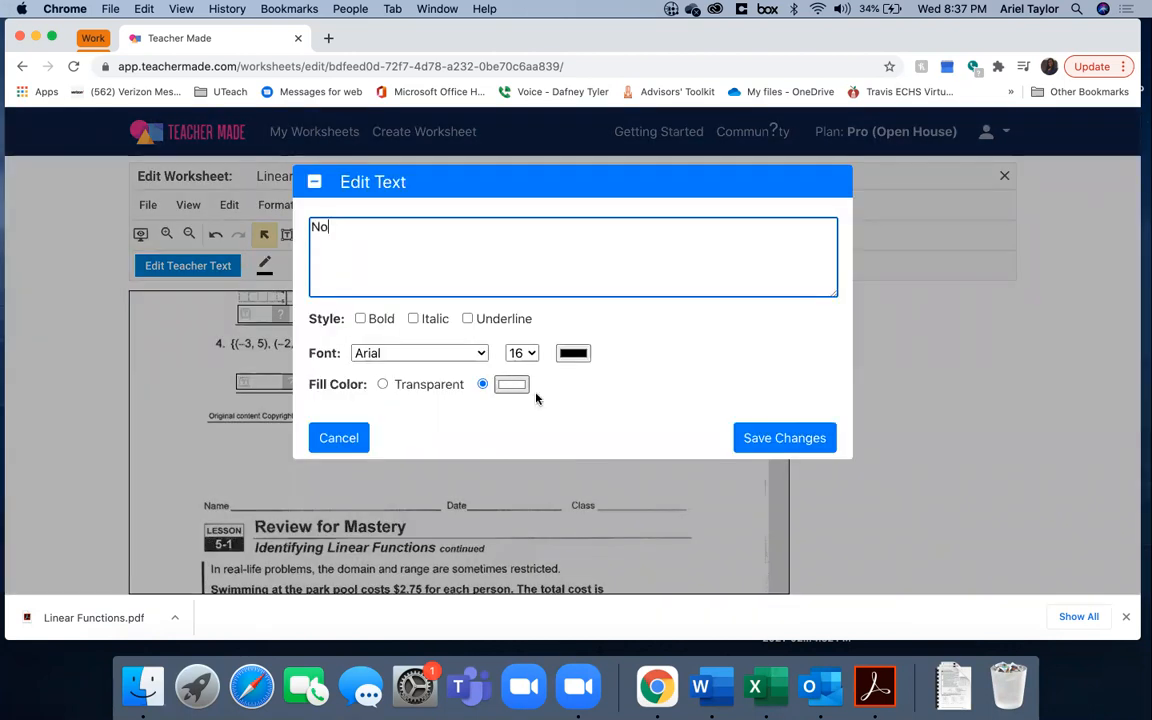
{"action": "left_click", "coordinate": [784, 437]}
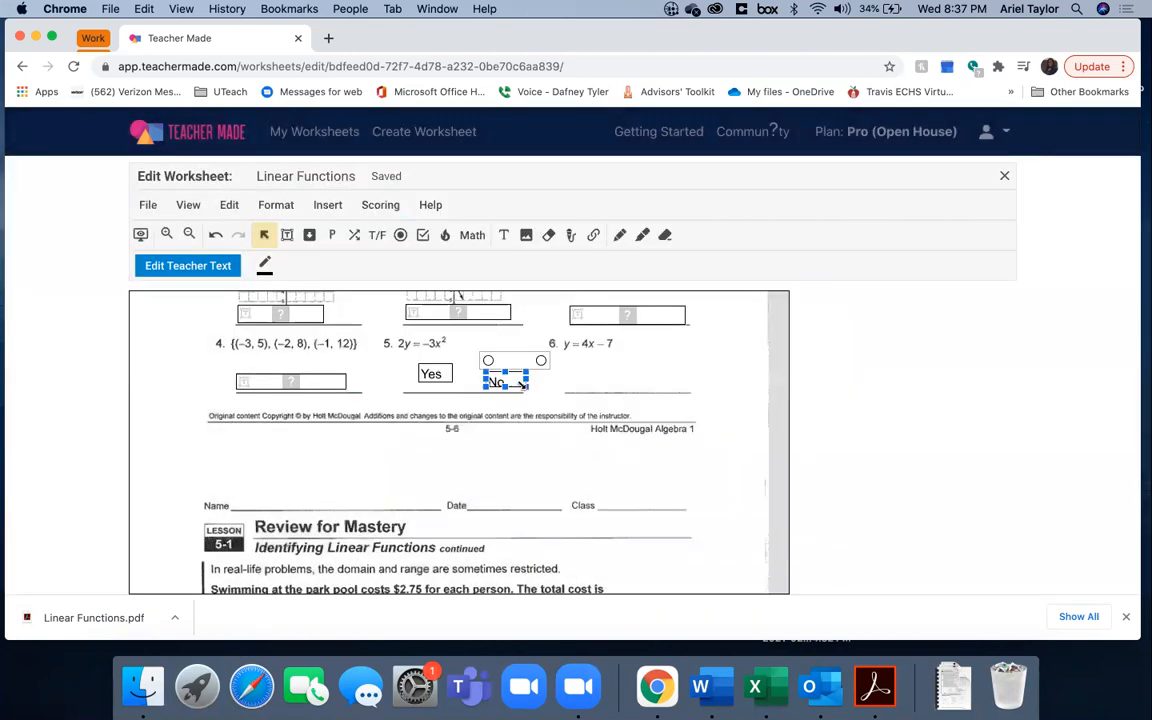
Arrange question 5 by lowering the "Yes" label, moving the two-choice item back over it, and placing "No" right beside the second choice.
{"action": "left_click_drag", "start_coordinate": [444, 366], "coordinate": [433, 384]}
{"action": "left_click_drag", "start_coordinate": [513, 366], "coordinate": [436, 391]}
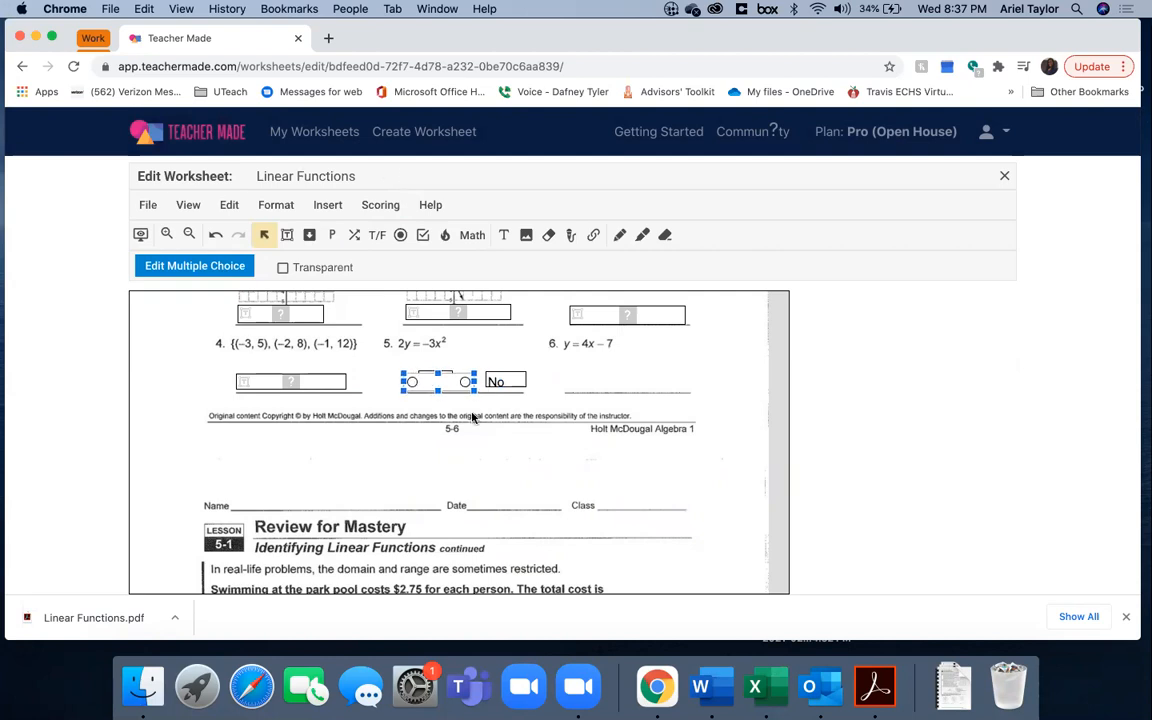
{"action": "left_click", "coordinate": [473, 418]}
{"action": "left_click", "coordinate": [447, 382]}
{"action": "left_click_drag", "start_coordinate": [447, 382], "coordinate": [447, 381]}
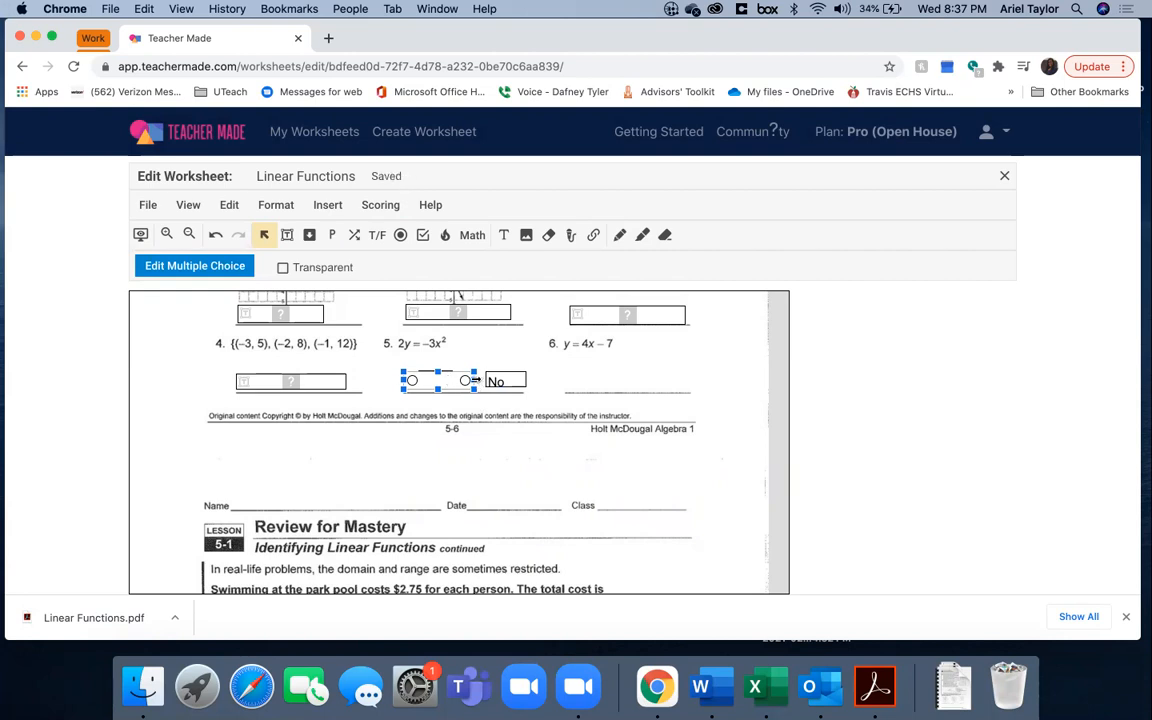
{"action": "left_click", "coordinate": [489, 383]}
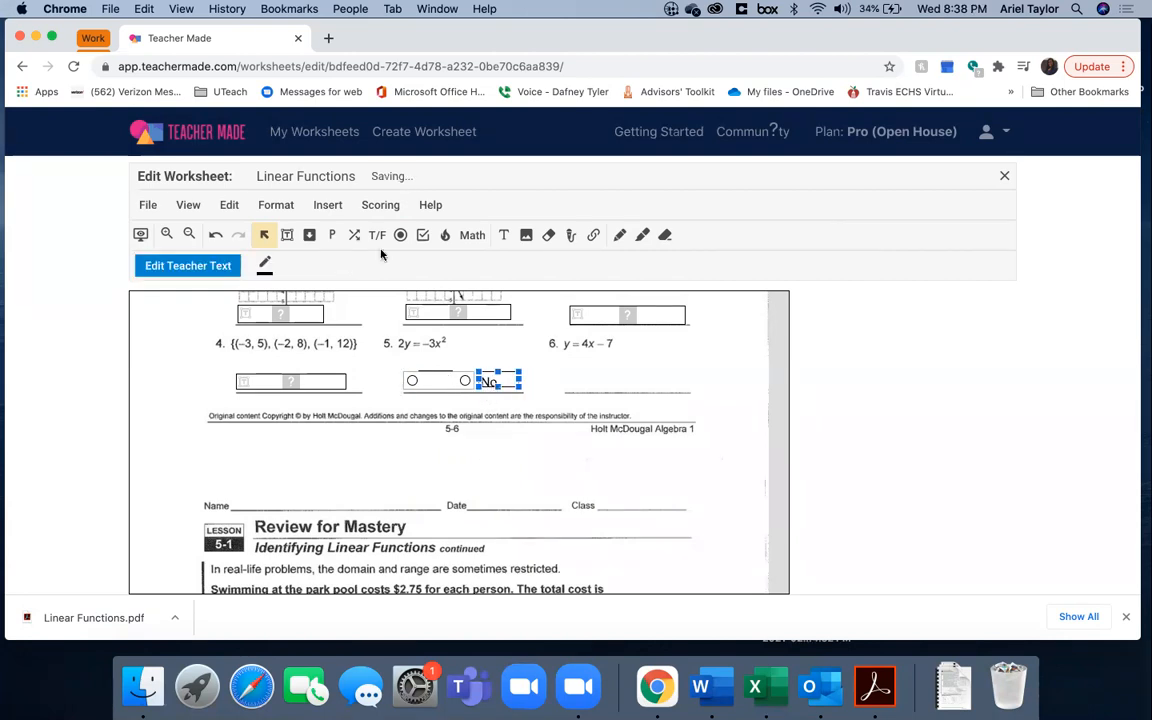
Add a short answer field on the answer line of question 6, then go to the domain and range questions 7 to 9.
{"action": "left_click", "coordinate": [288, 235]}
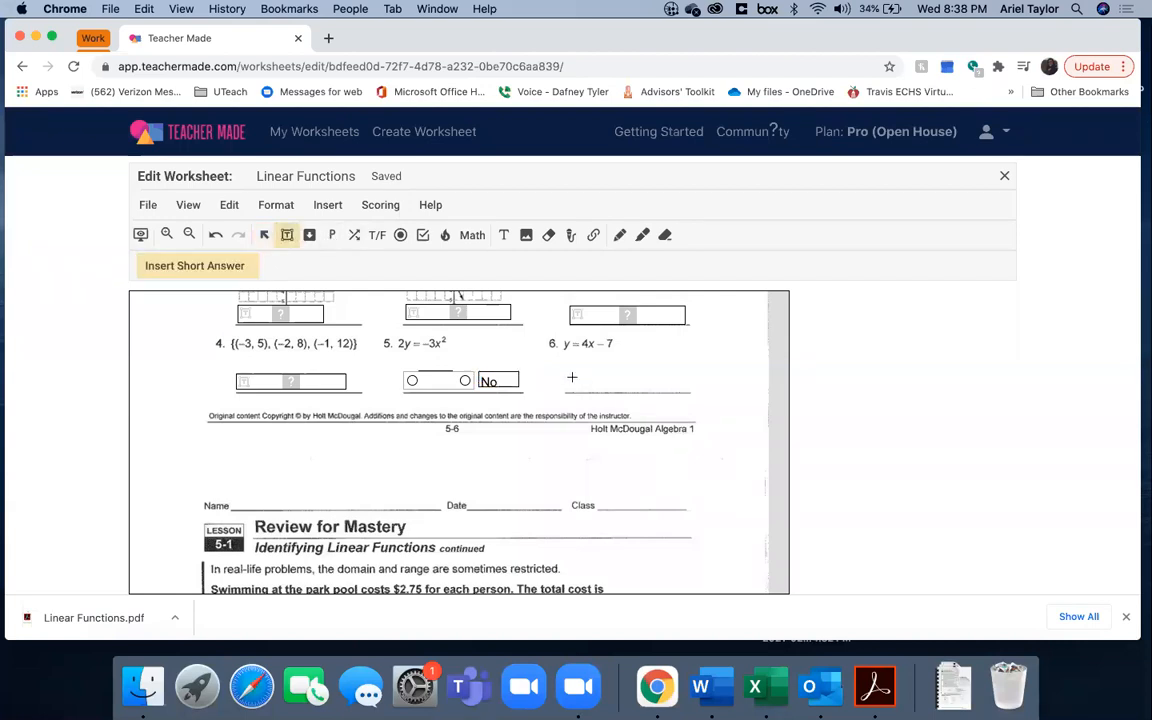
{"action": "left_click_drag", "start_coordinate": [562, 377], "coordinate": [656, 387]}
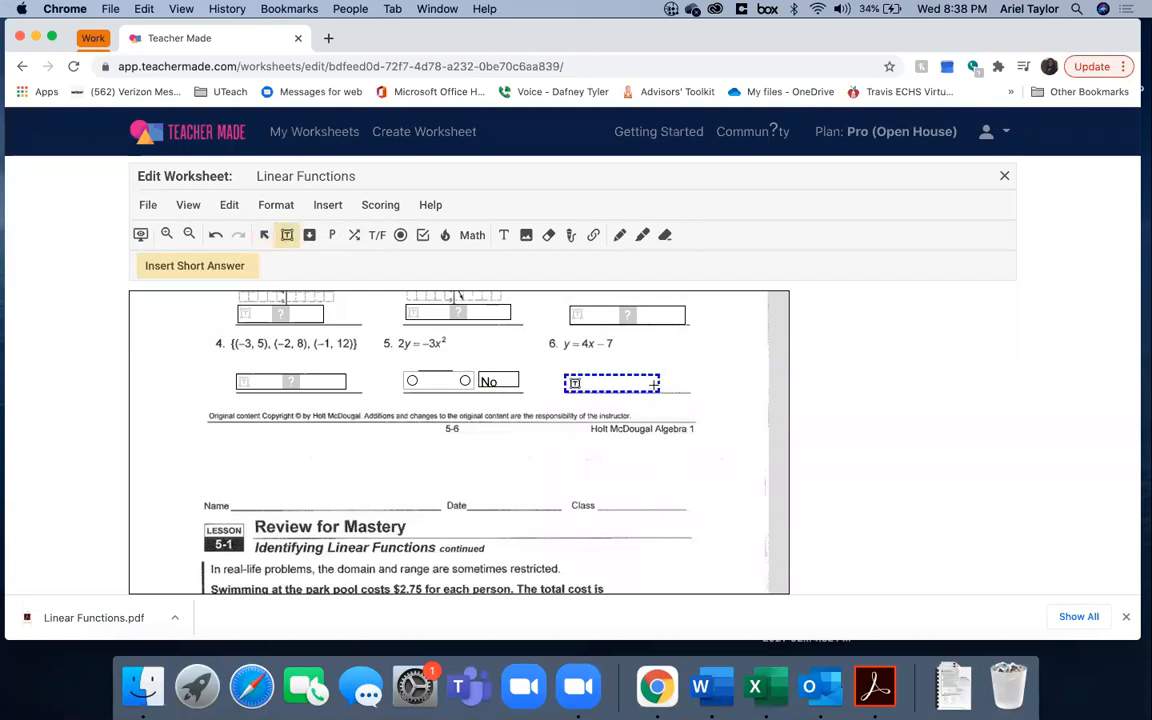
{"action": "scroll", "coordinate": [630, 369], "scroll_direction": "down", "scroll_amount": 5}
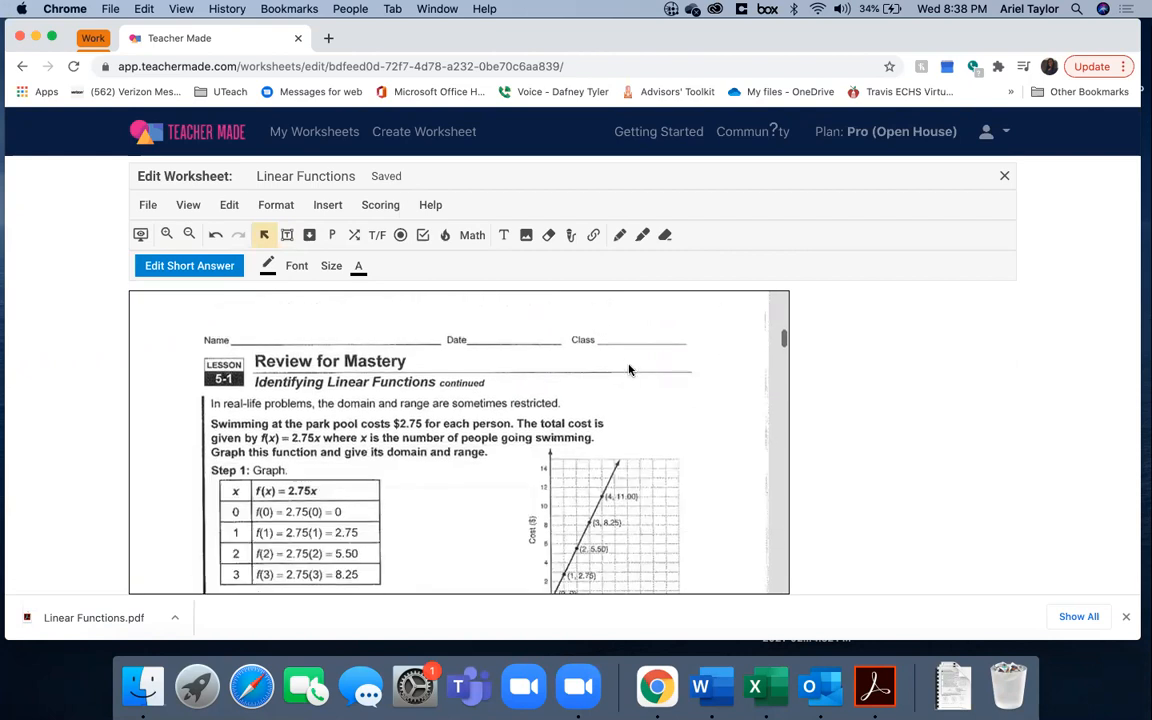
{"action": "scroll", "coordinate": [630, 369], "scroll_direction": "down", "scroll_amount": 6}
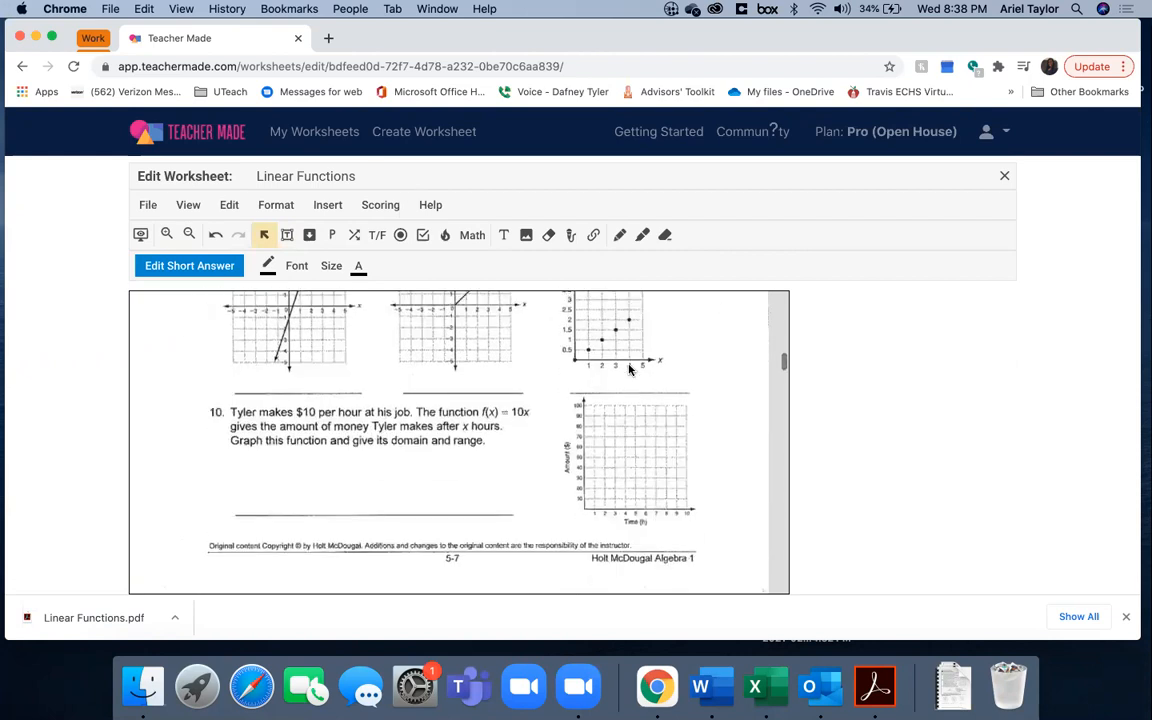
{"action": "scroll", "coordinate": [630, 369], "scroll_direction": "up", "scroll_amount": 3}
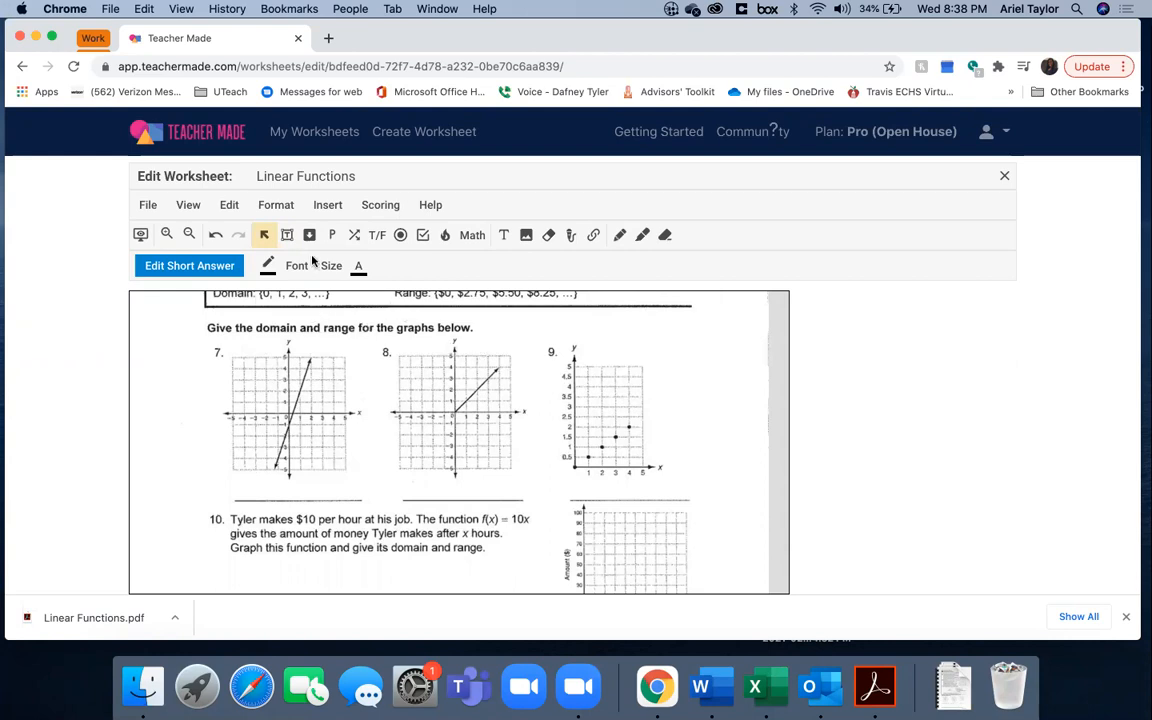
Add a Number math answer field beneath the graph of question 7, just above its answer line.
{"action": "left_click", "coordinate": [460, 241]}
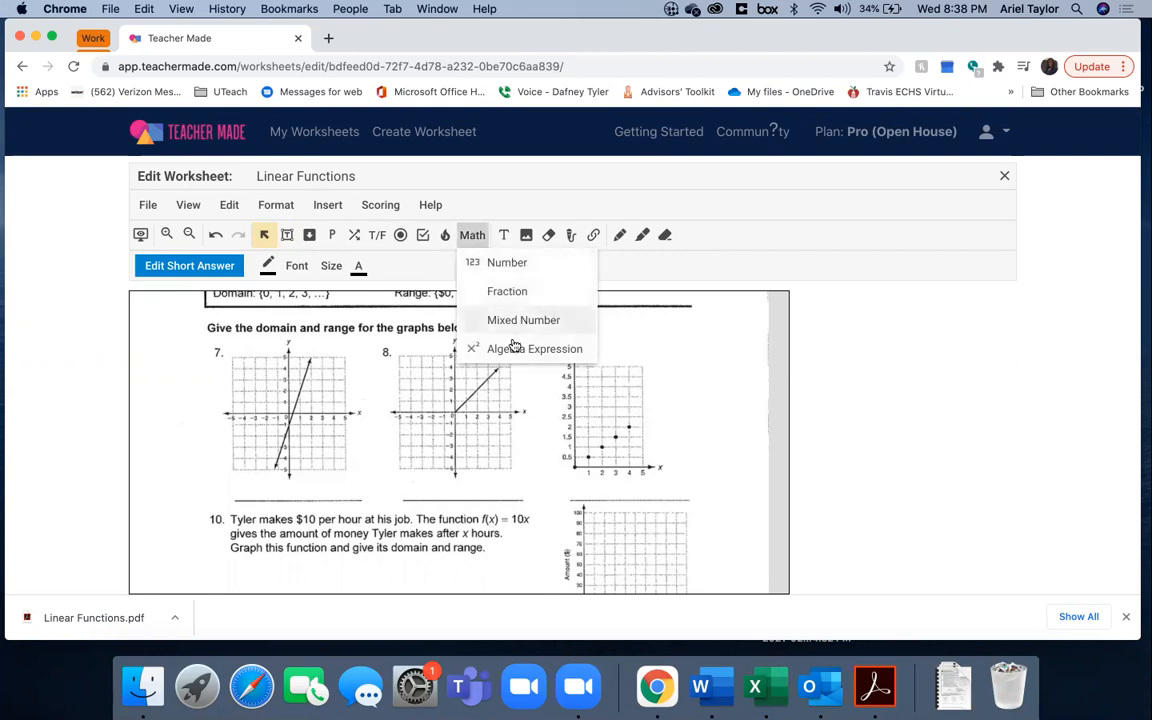
{"action": "left_click", "coordinate": [514, 262]}
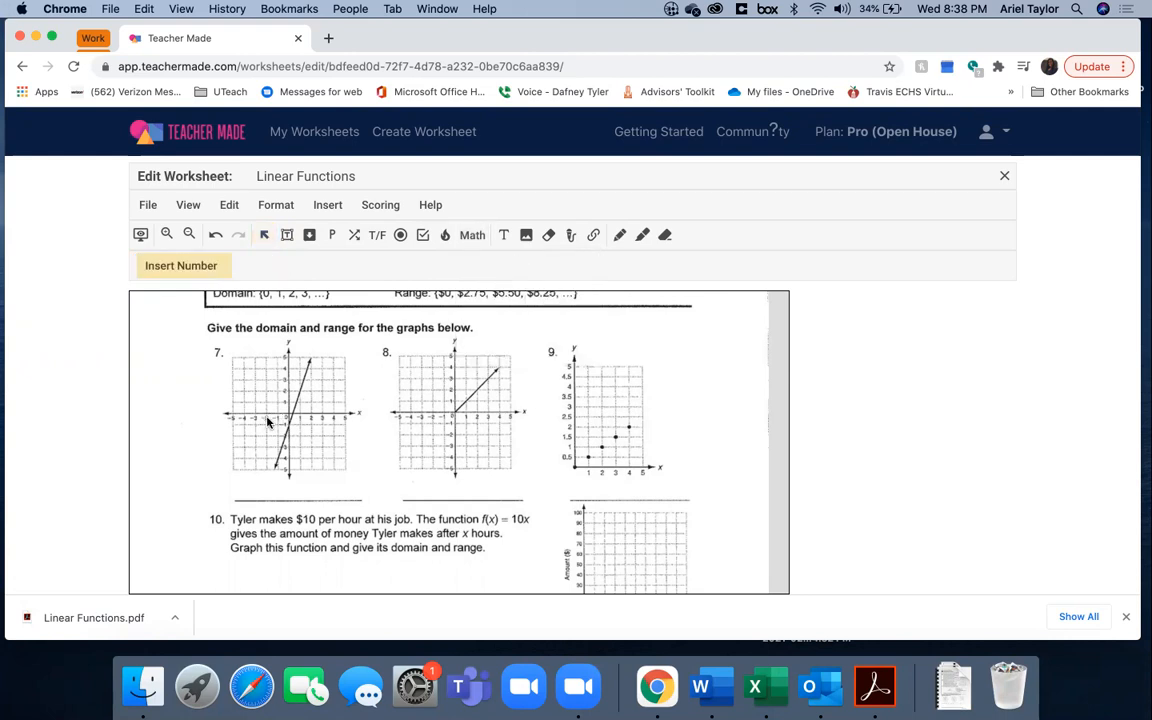
{"action": "left_click_drag", "start_coordinate": [240, 473], "coordinate": [345, 482]}
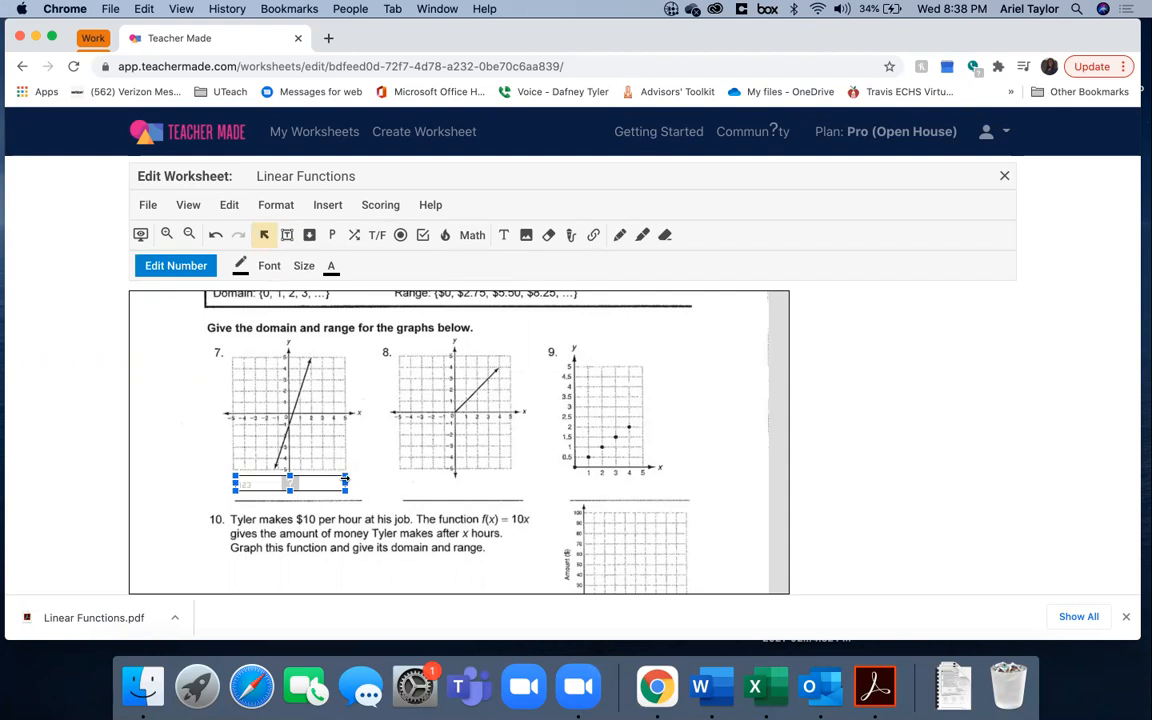
Add an Algebra Expression answer field beneath the graph of question 8, just above its answer line.
{"action": "left_click", "coordinate": [469, 238]}
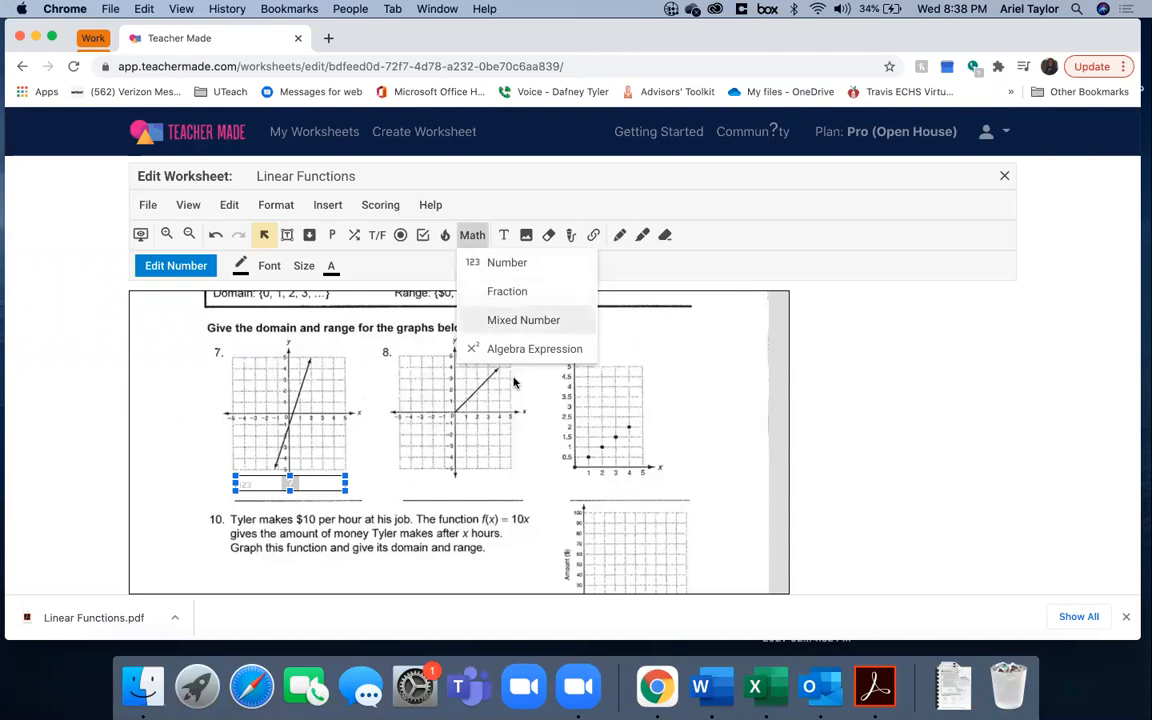
{"action": "left_click", "coordinate": [485, 349]}
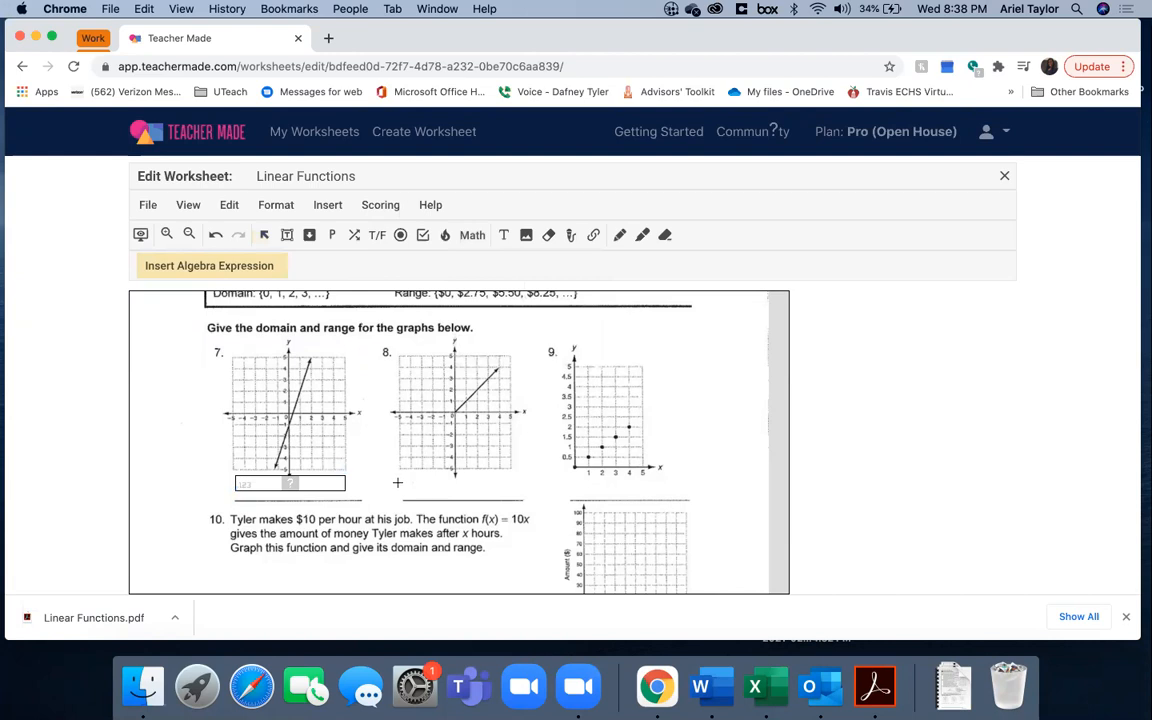
{"action": "left_click_drag", "start_coordinate": [398, 475], "coordinate": [519, 496]}
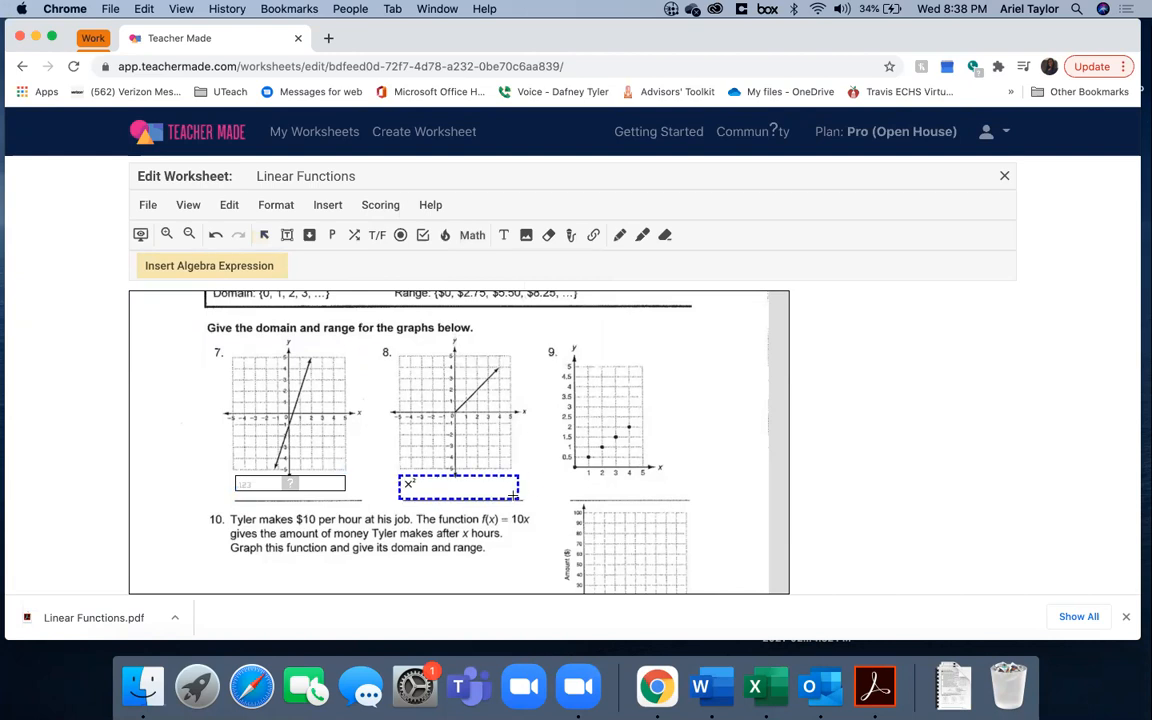
Add a large short answer field filling the space under question 1 (x + y = 7) in the Direct Variation lesson.
{"action": "scroll", "coordinate": [517, 493], "scroll_direction": "down", "scroll_amount": 5}
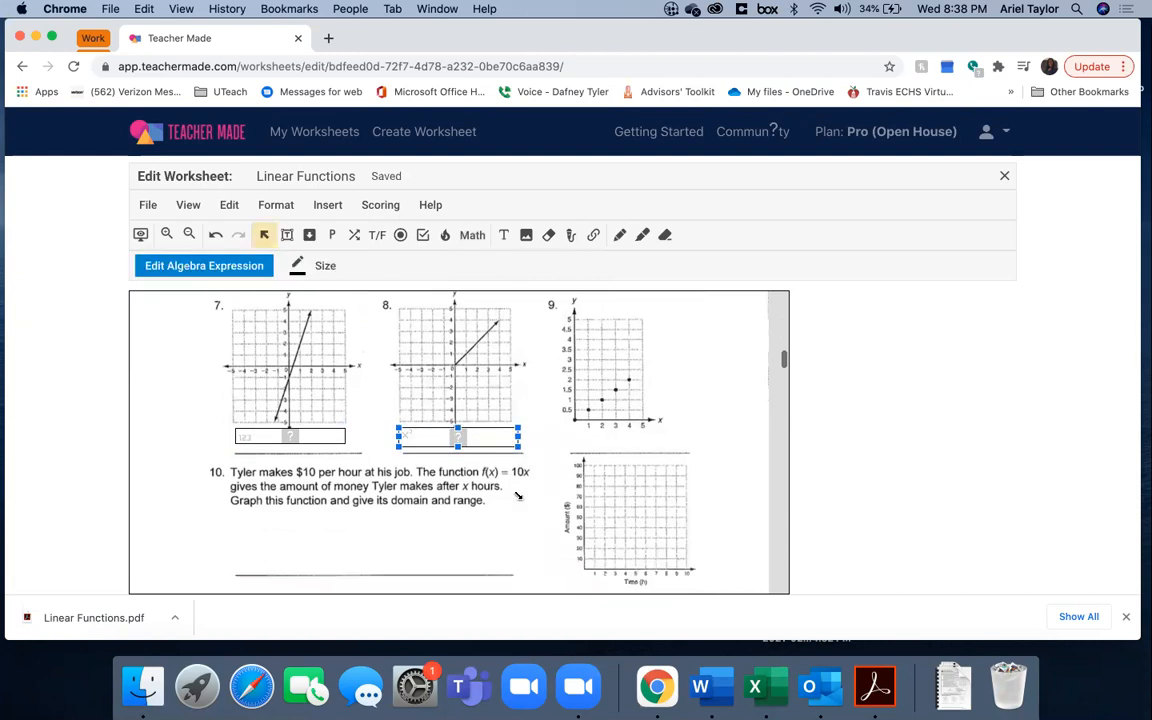
{"action": "scroll", "coordinate": [516, 492], "scroll_direction": "down", "scroll_amount": 6}
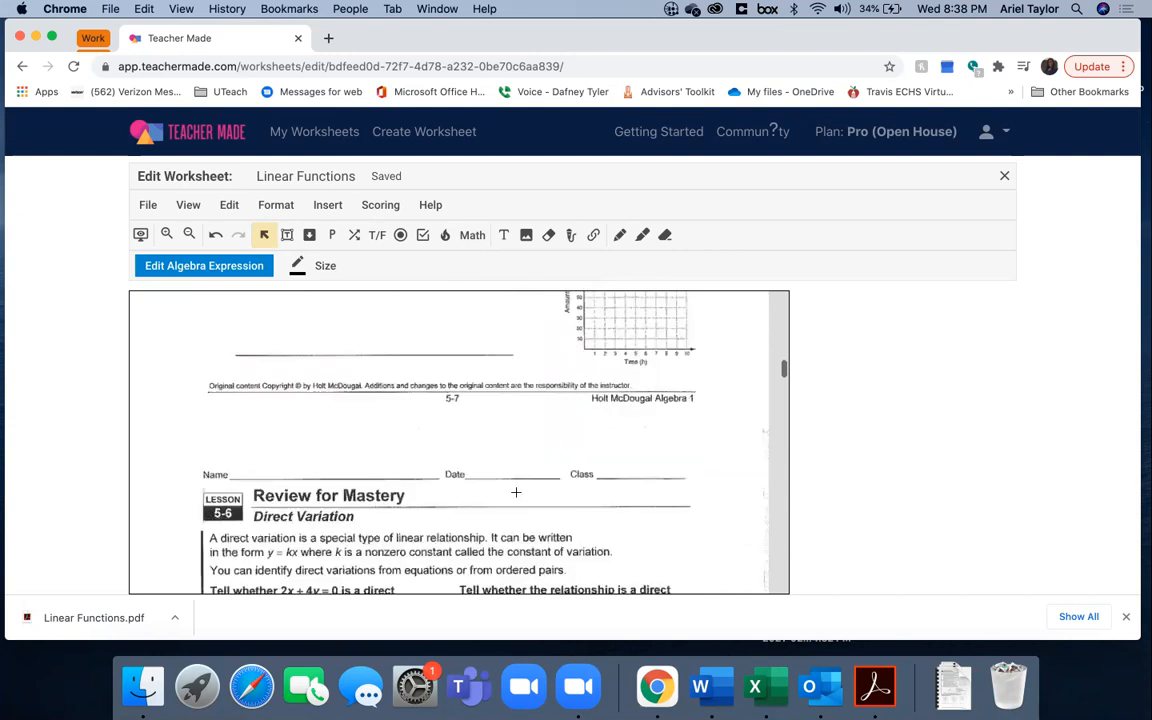
{"action": "scroll", "coordinate": [516, 492], "scroll_direction": "up", "scroll_amount": 6}
{"action": "scroll", "coordinate": [516, 492], "scroll_direction": "down", "scroll_amount": 10}
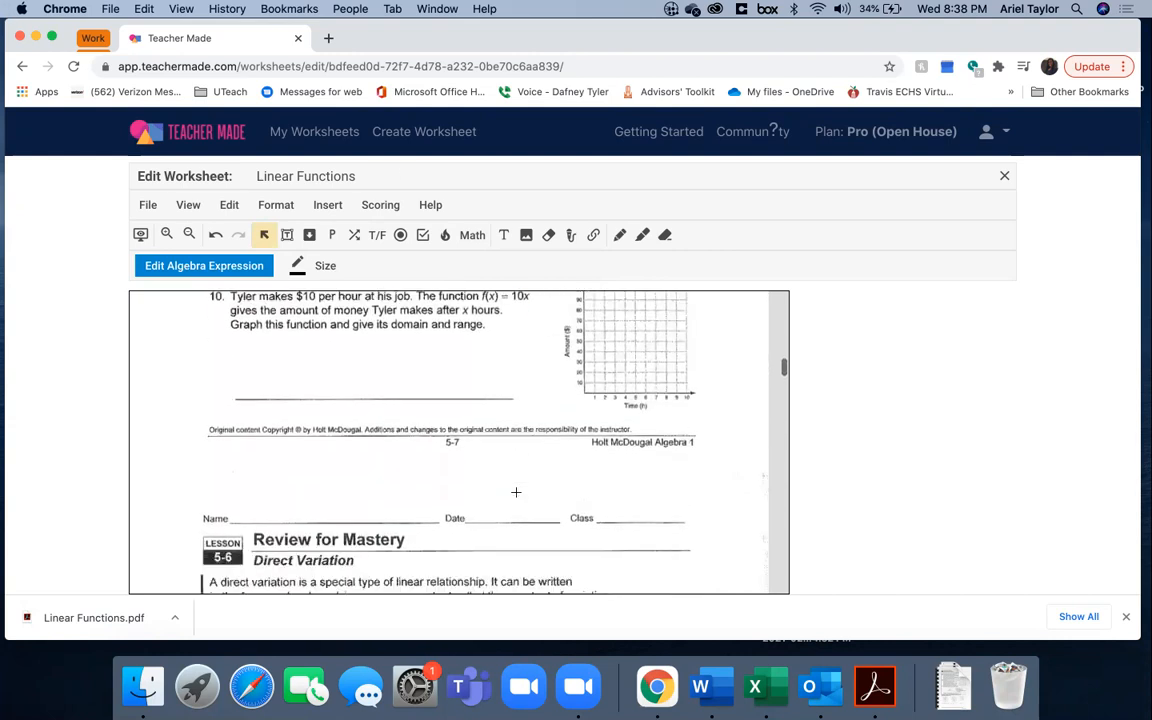
{"action": "scroll", "coordinate": [516, 492], "scroll_direction": "down", "scroll_amount": 1}
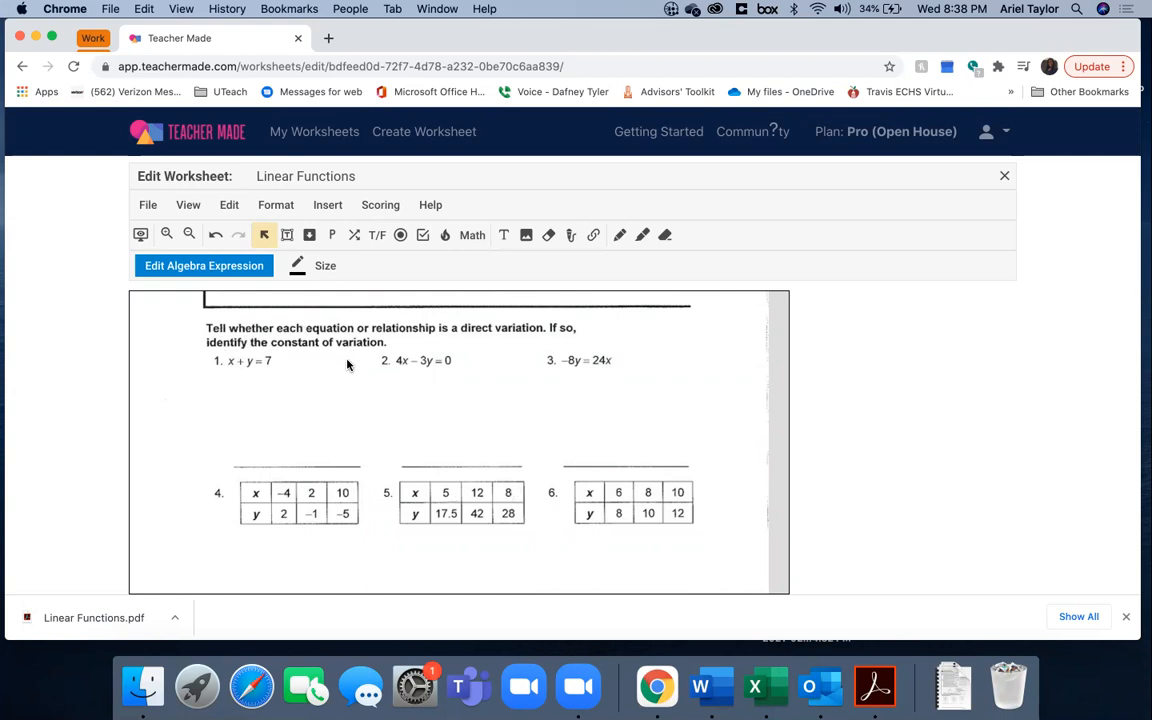
{"action": "left_click", "coordinate": [287, 234]}
{"action": "left_click_drag", "start_coordinate": [228, 371], "coordinate": [357, 467]}
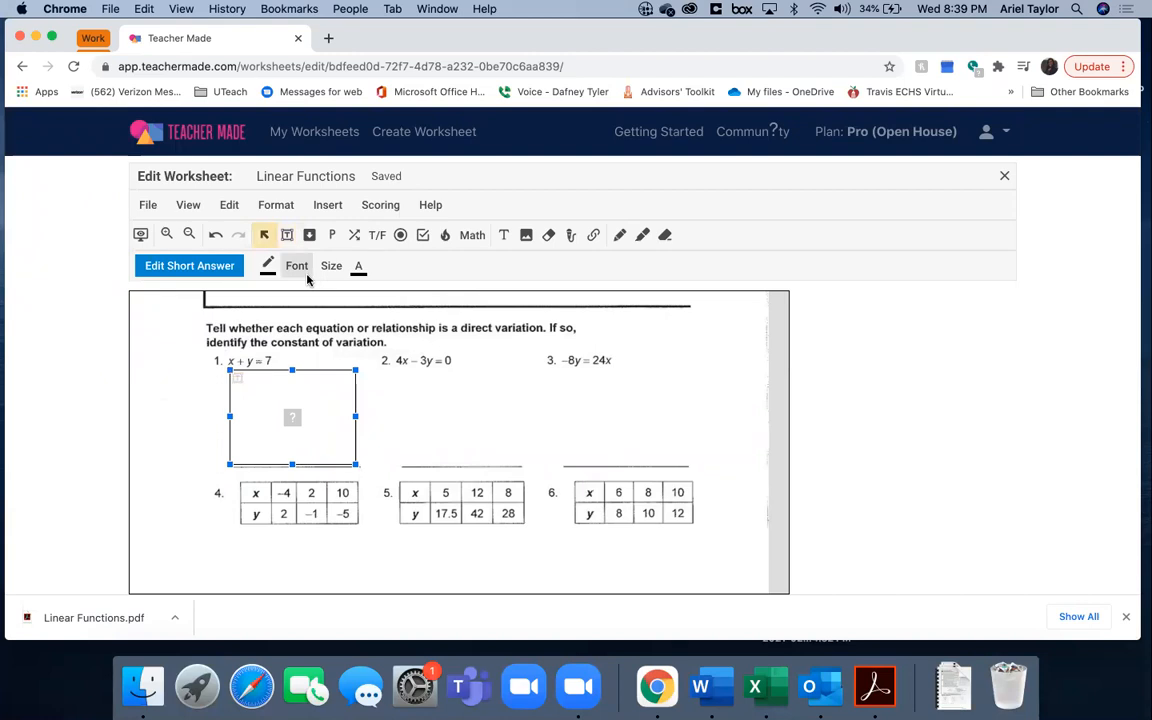
Format the short answer field of Direct Variation question 1 with dark pink text at size 12.
{"action": "left_click", "coordinate": [297, 266]}
{"action": "left_click", "coordinate": [325, 320]}
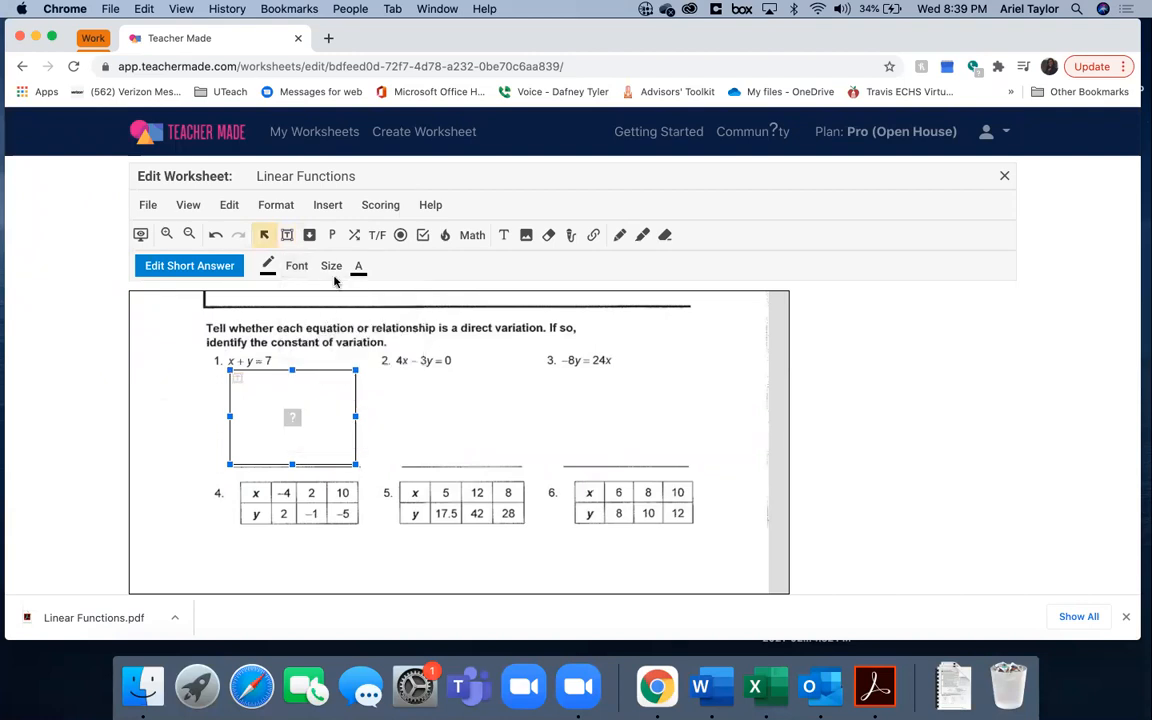
{"action": "left_click", "coordinate": [357, 265]}
{"action": "left_click", "coordinate": [346, 266]}
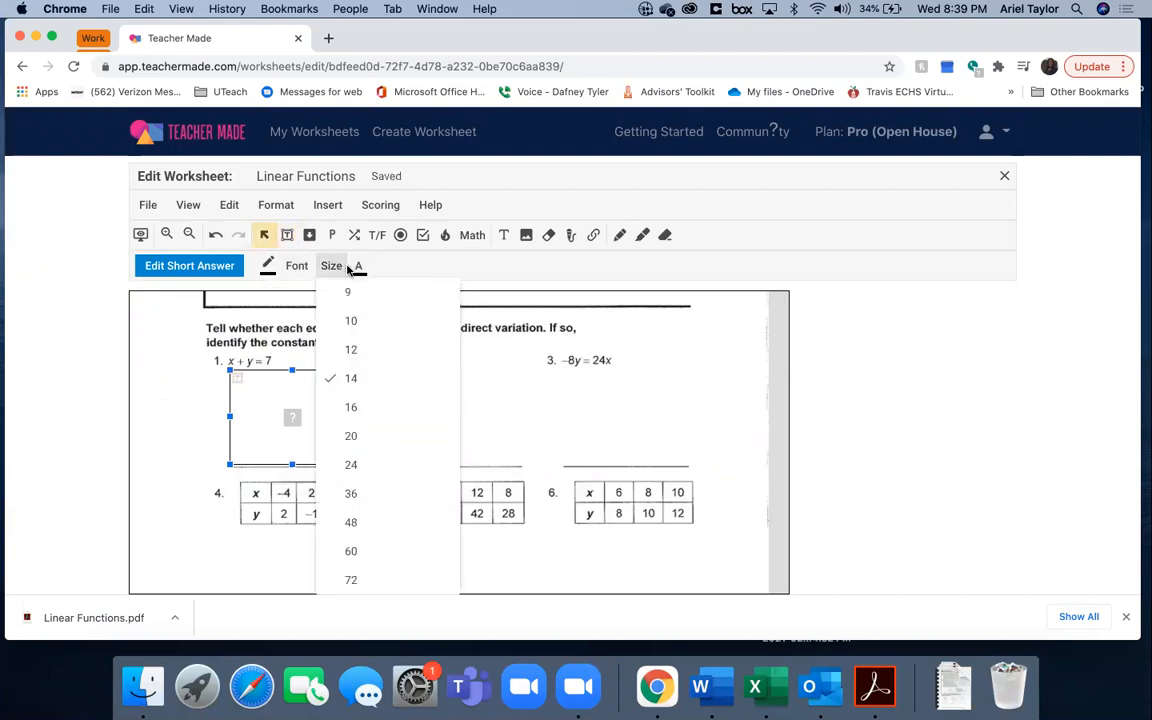
{"action": "left_click", "coordinate": [358, 266]}
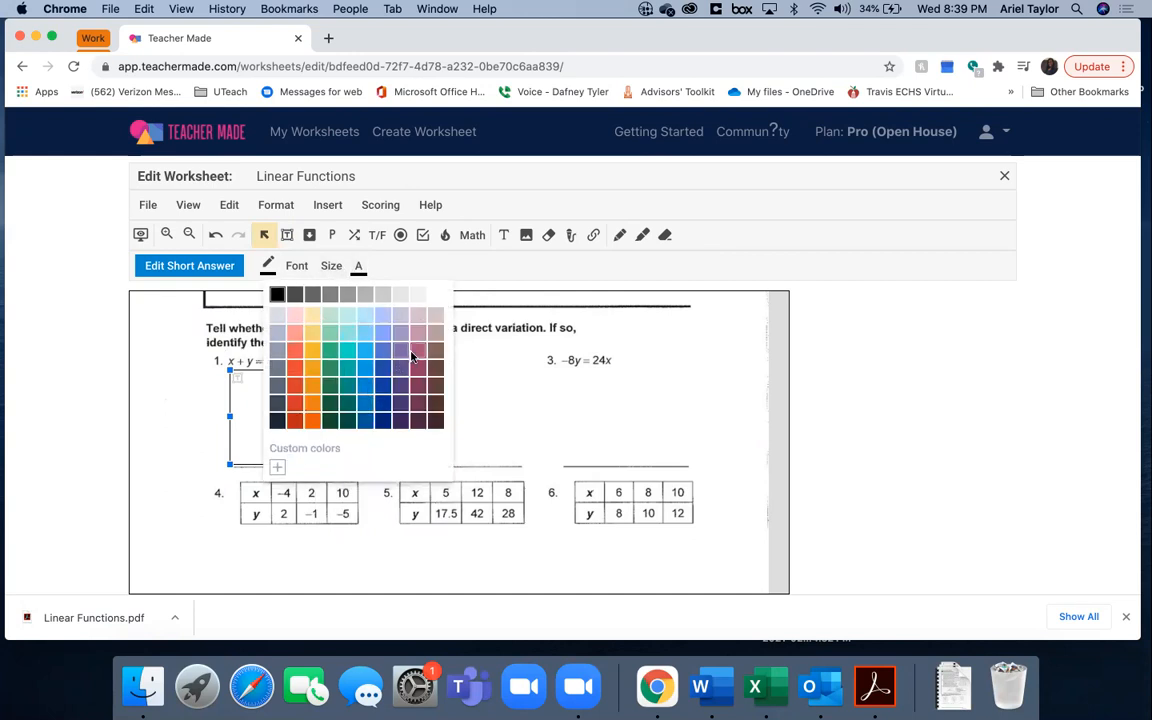
{"action": "left_click", "coordinate": [411, 355]}
{"action": "left_click", "coordinate": [331, 266]}
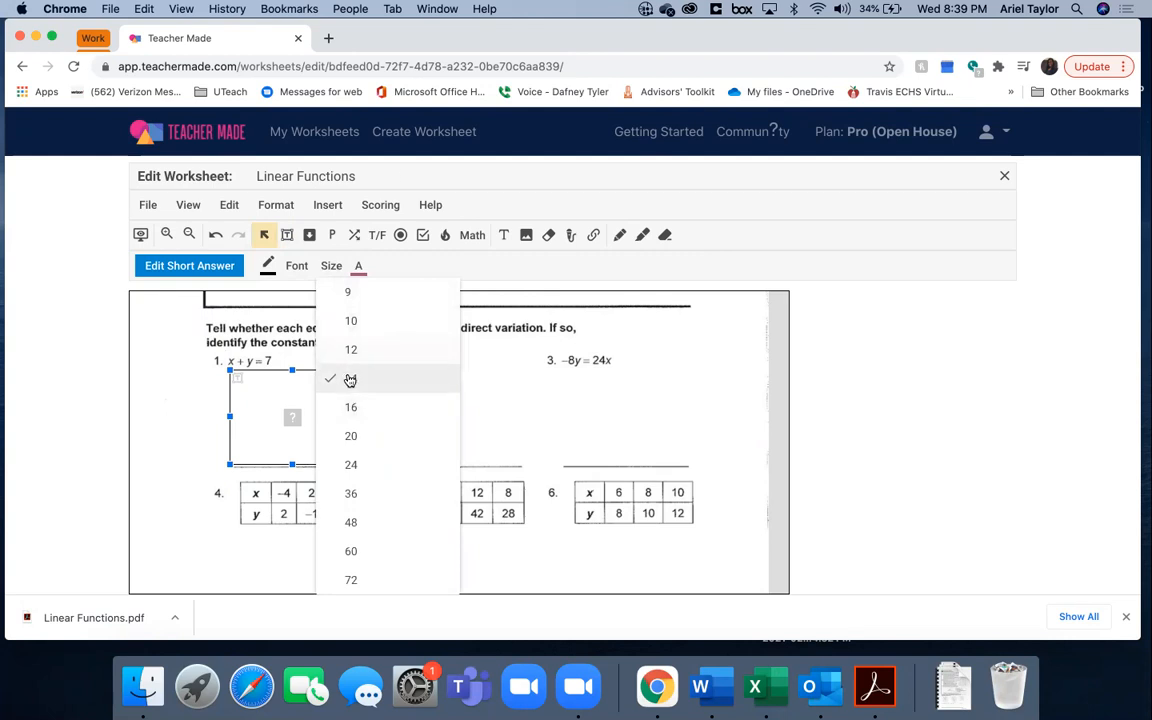
{"action": "left_click", "coordinate": [351, 349]}
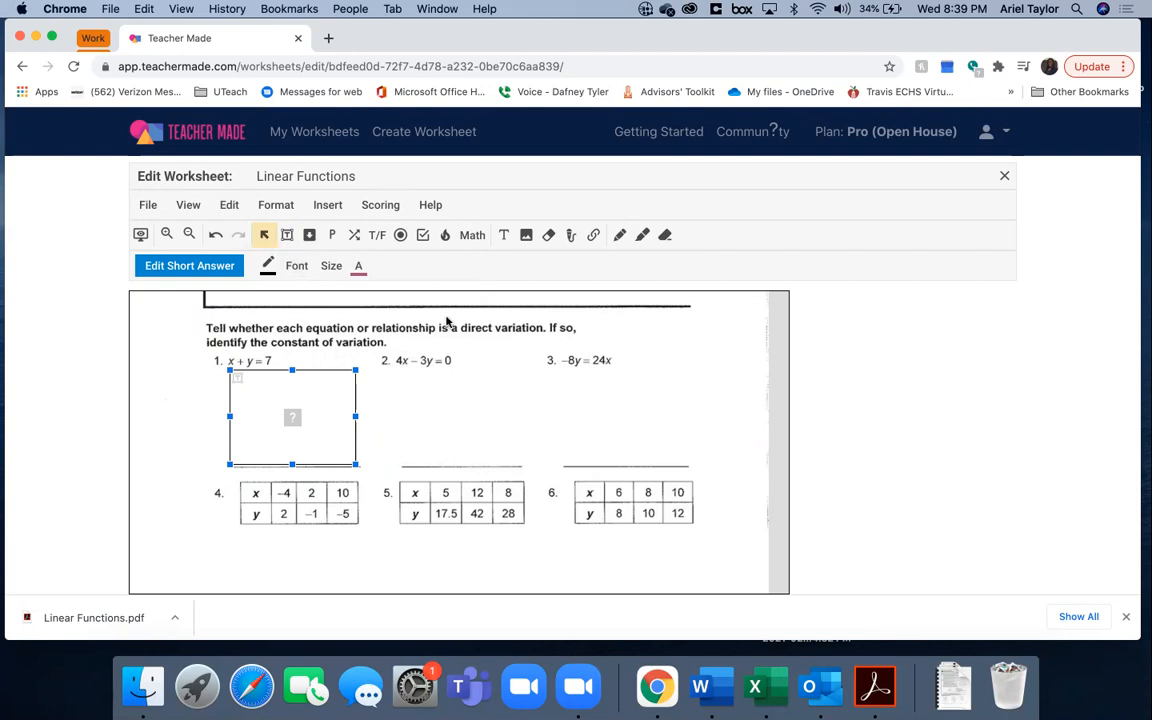
Go through the dropdown, image, color block, audio, link, drawing, highlighter, eraser and matching tools while returning to the page 5-6 questions.
{"action": "left_click", "coordinate": [311, 240]}
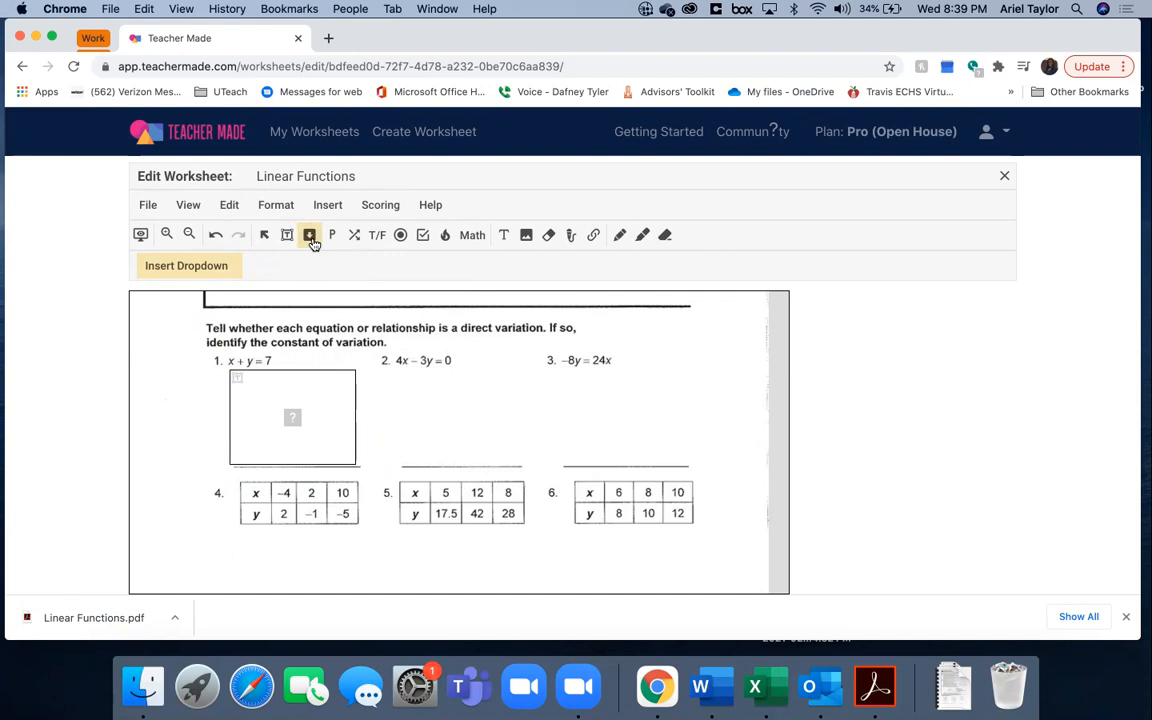
{"action": "scroll", "coordinate": [367, 355], "scroll_direction": "up", "scroll_amount": 15}
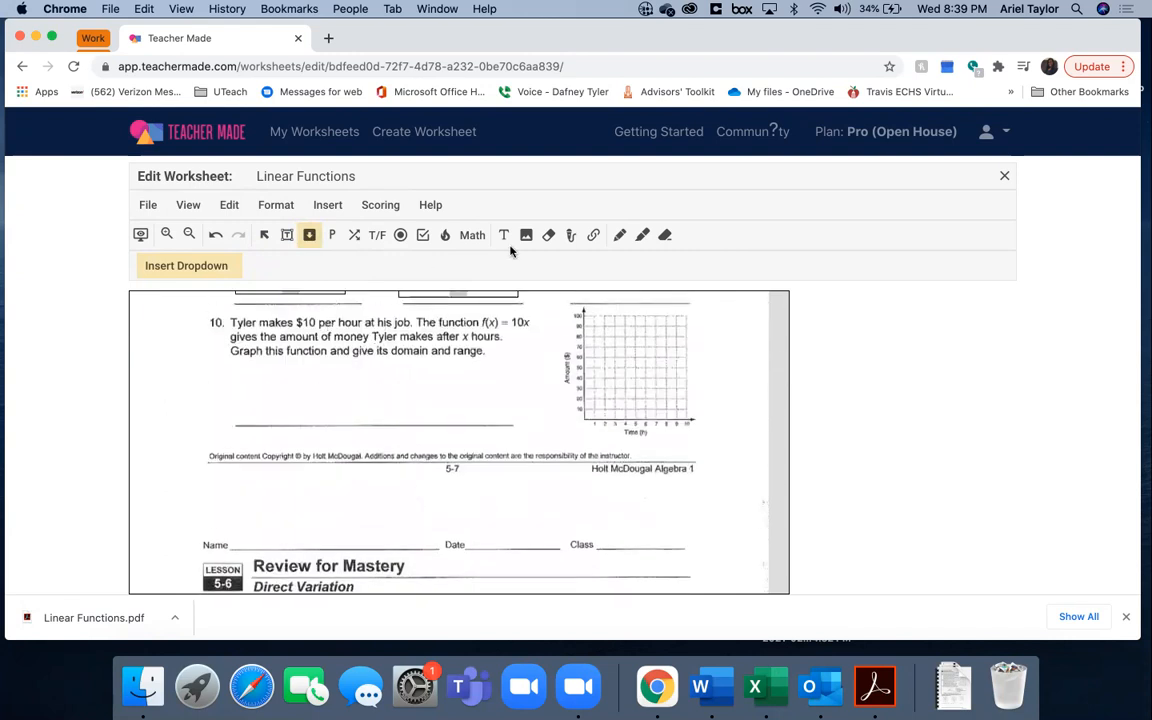
{"action": "scroll", "coordinate": [525, 285], "scroll_direction": "up", "scroll_amount": 5}
{"action": "scroll", "coordinate": [525, 285], "scroll_direction": "up", "scroll_amount": 15}
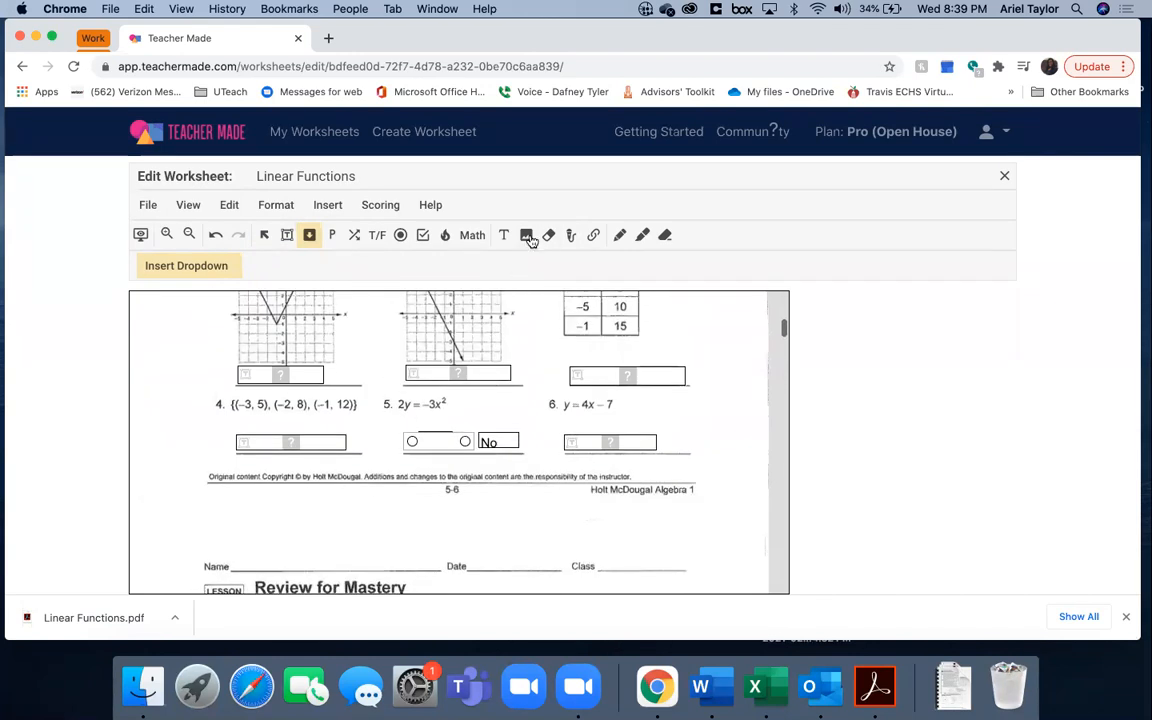
{"action": "left_click", "coordinate": [527, 236]}
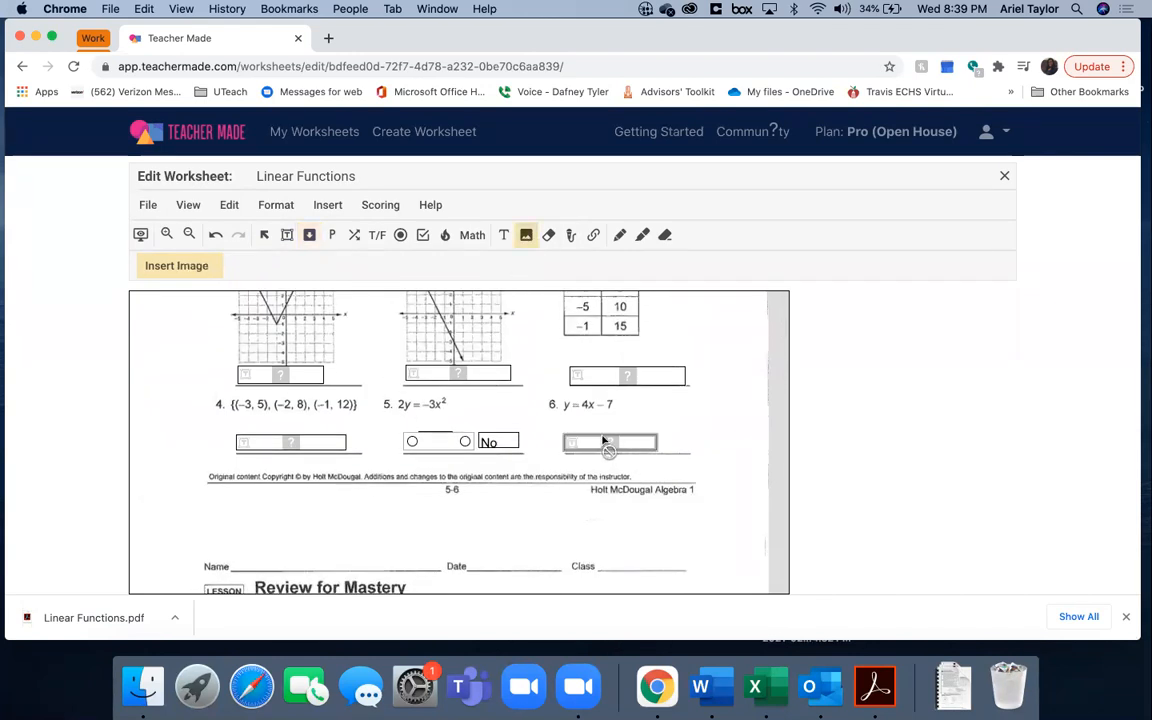
{"action": "left_click", "coordinate": [548, 235]}
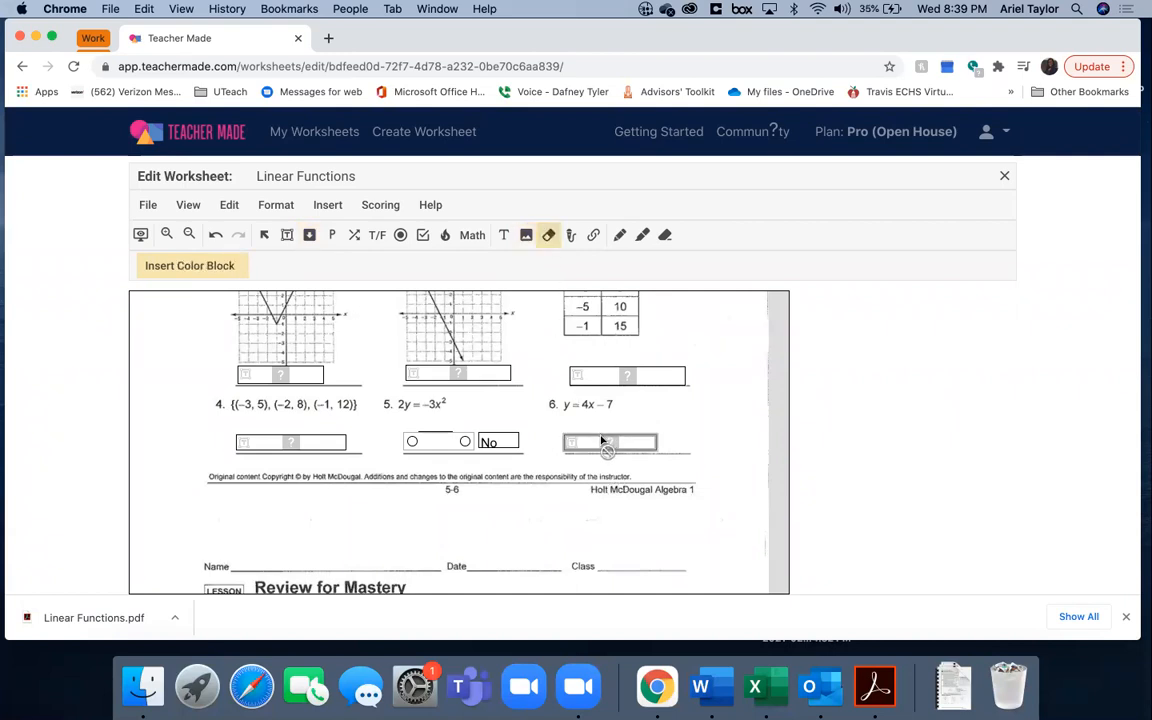
{"action": "left_click", "coordinate": [663, 237]}
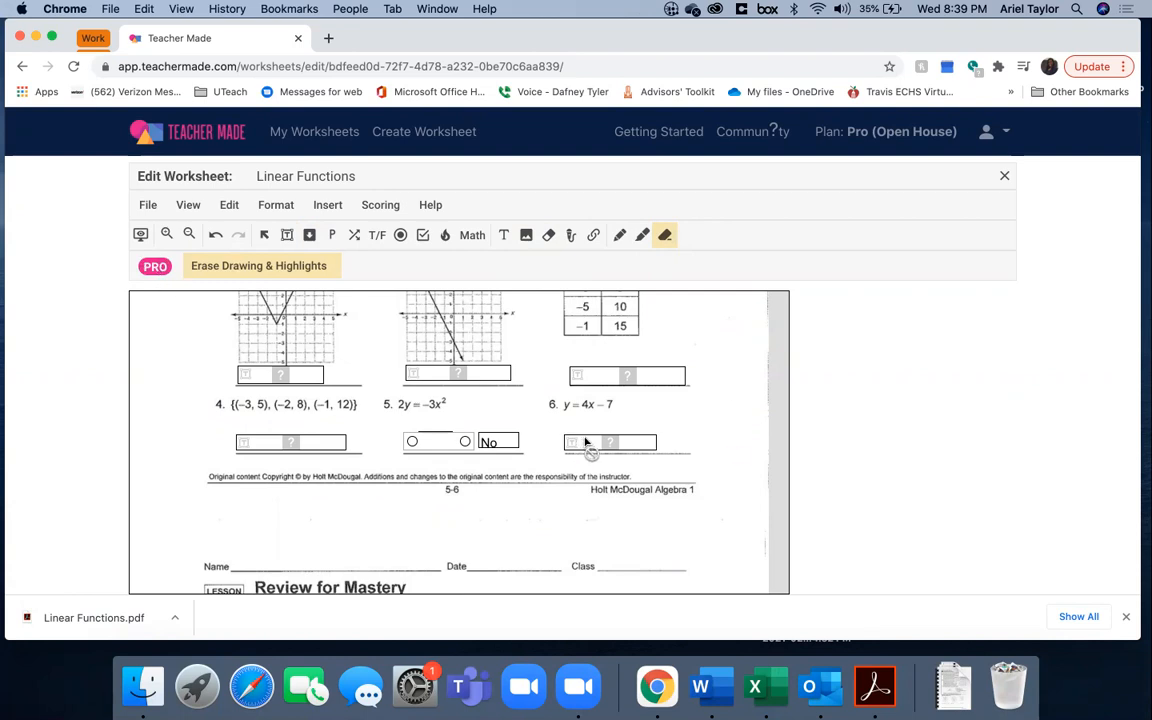
{"action": "left_click", "coordinate": [591, 235]}
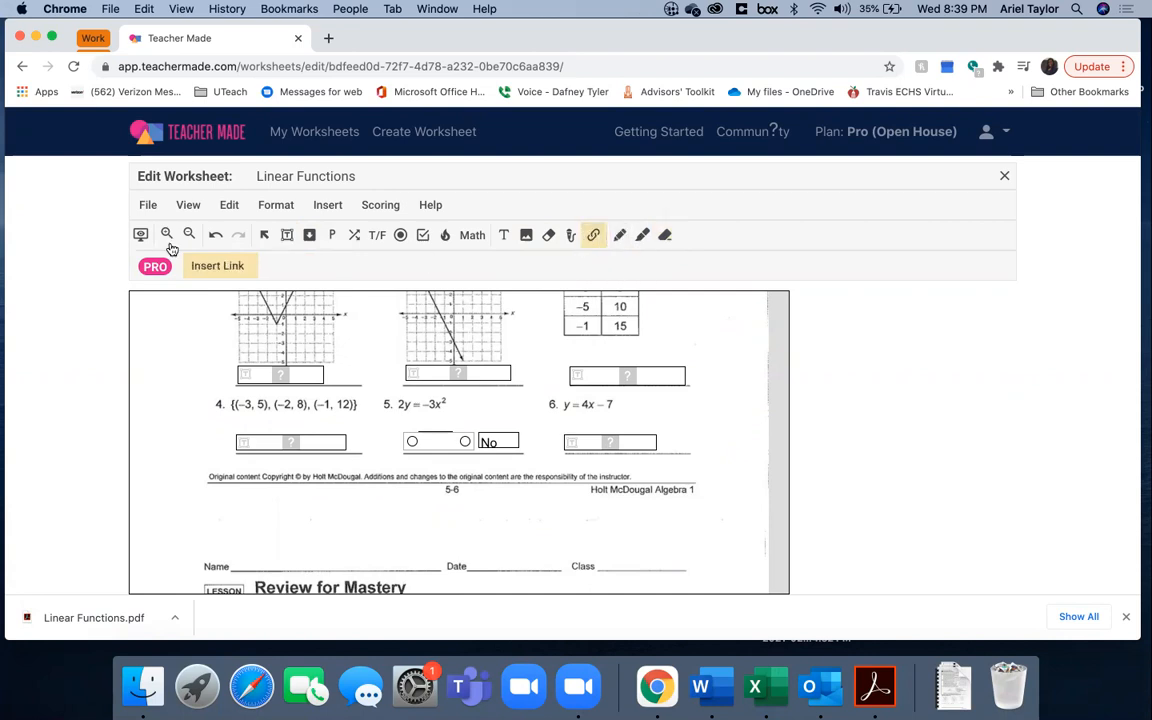
{"action": "left_click", "coordinate": [570, 236]}
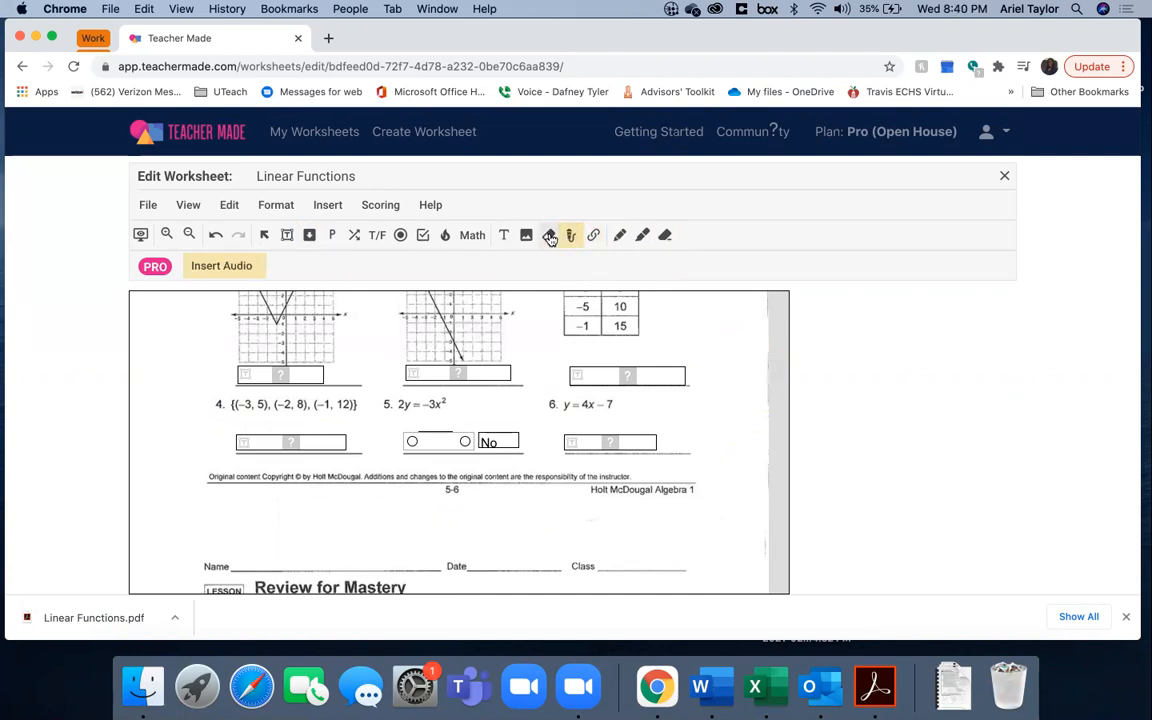
{"action": "left_click", "coordinate": [549, 236]}
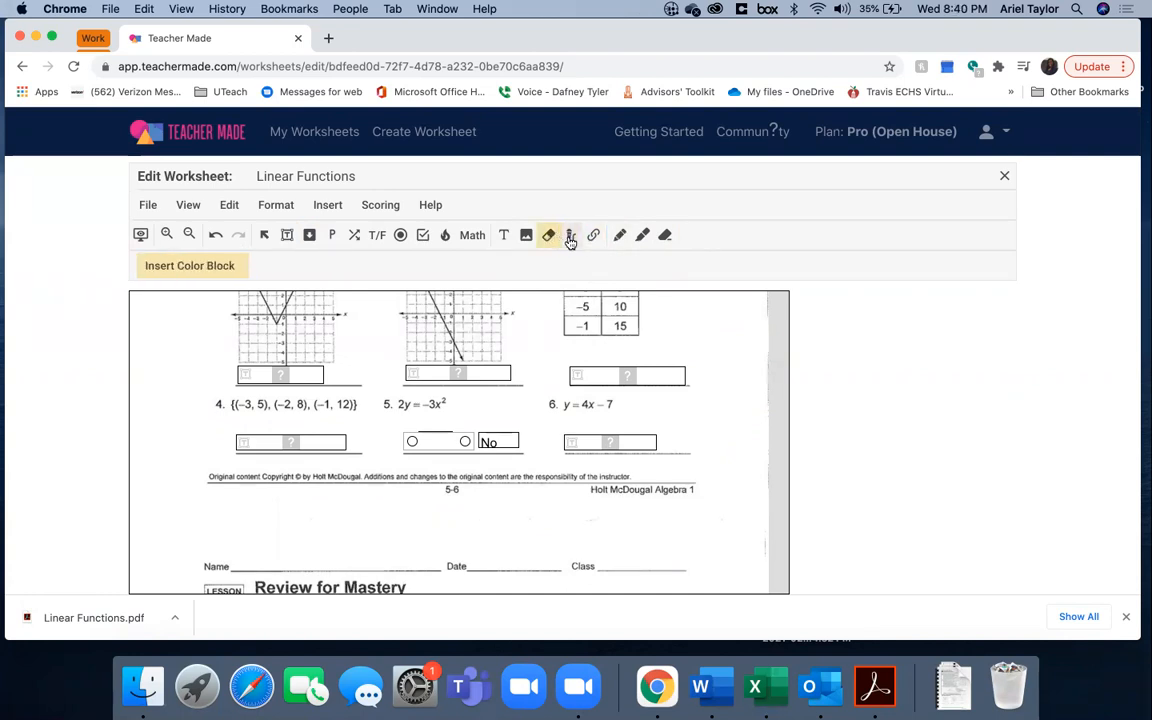
{"action": "left_click", "coordinate": [570, 237]}
{"action": "left_click", "coordinate": [593, 237]}
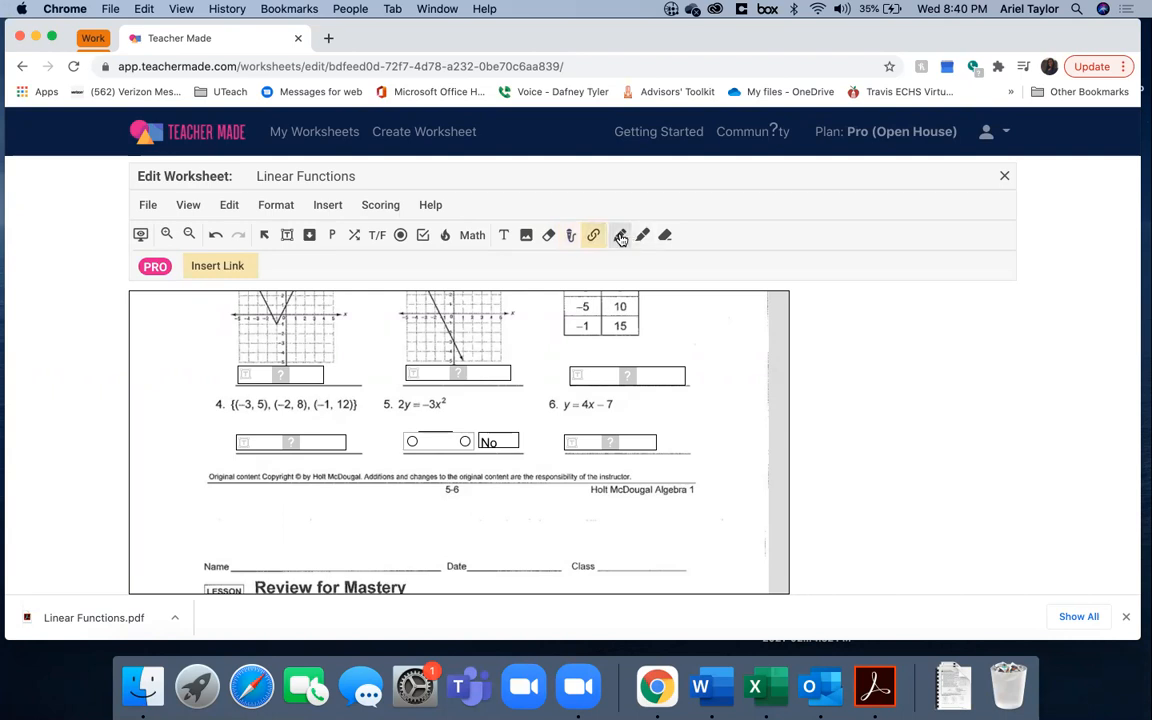
{"action": "left_click", "coordinate": [620, 236]}
{"action": "left_click", "coordinate": [641, 236]}
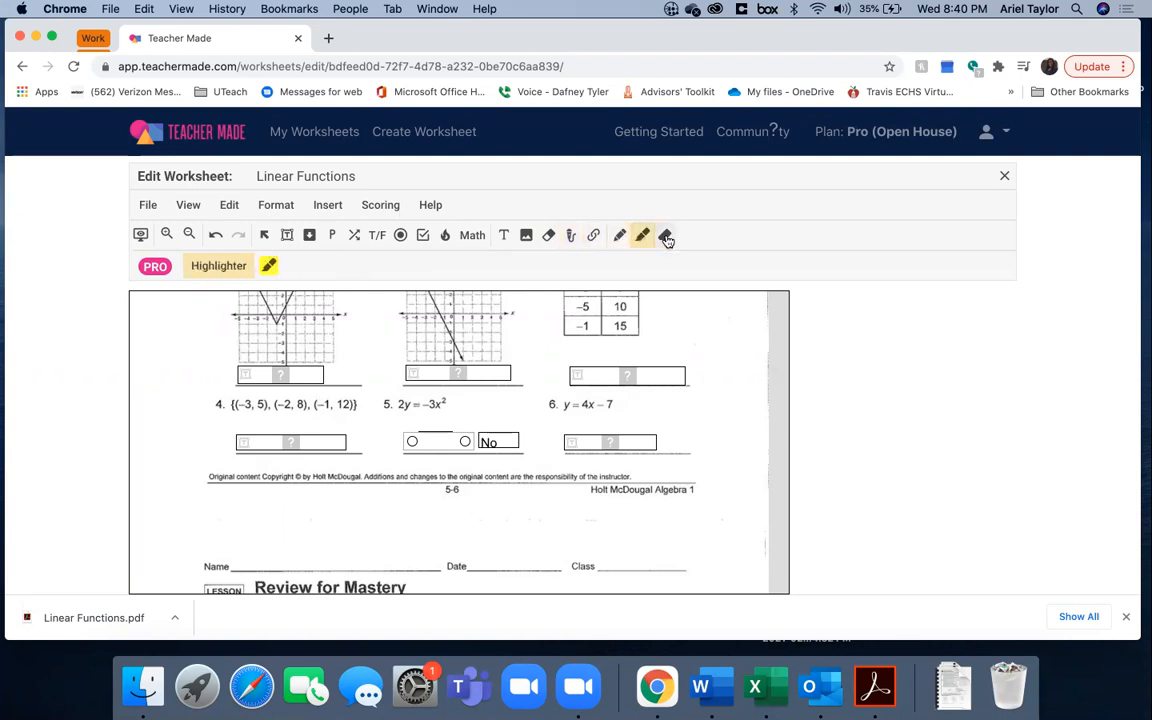
{"action": "left_click", "coordinate": [666, 237]}
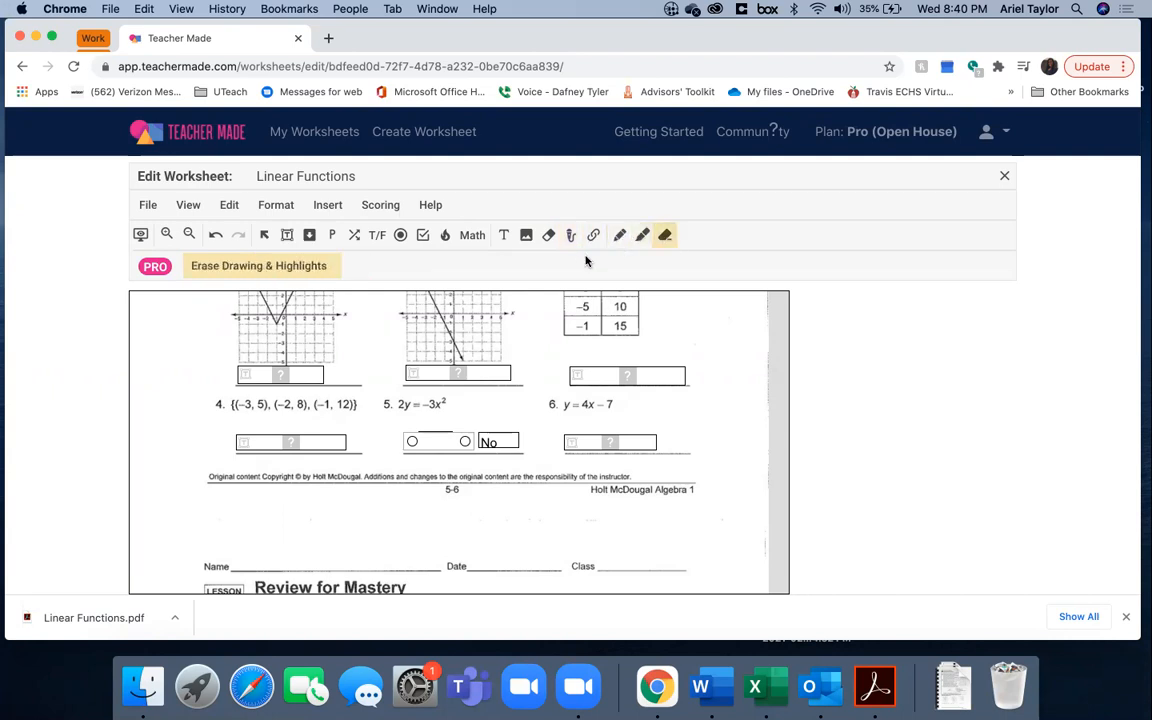
{"action": "left_click", "coordinate": [351, 238]}
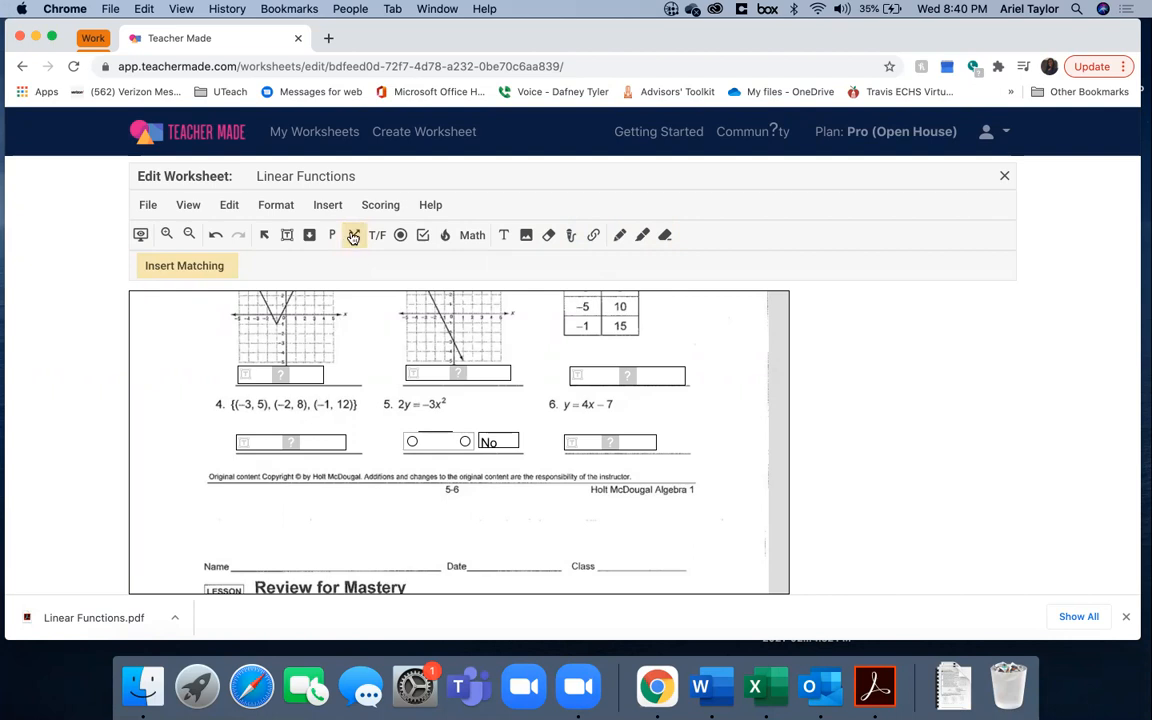
Add a Yes / No item to question 6 (y = 4x − 7), between the equation and its short answer field.
{"action": "mouse_move", "coordinate": [392, 237]}
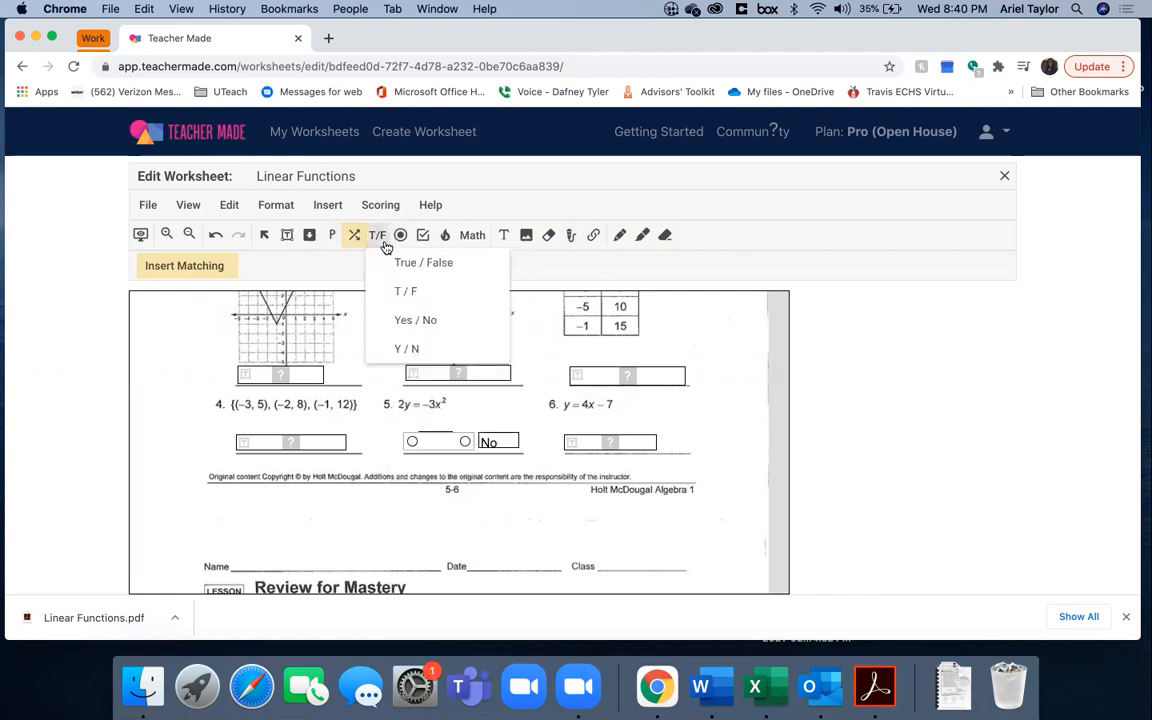
{"action": "left_click", "coordinate": [405, 320]}
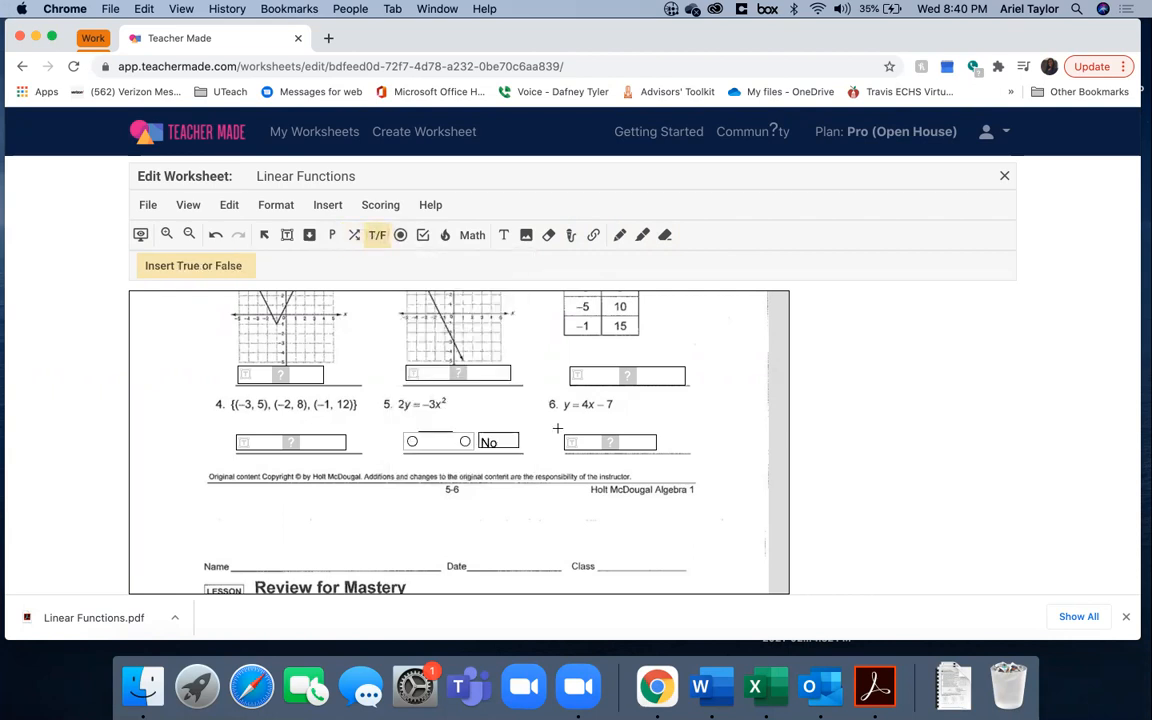
{"action": "left_click_drag", "start_coordinate": [565, 414], "coordinate": [630, 430]}
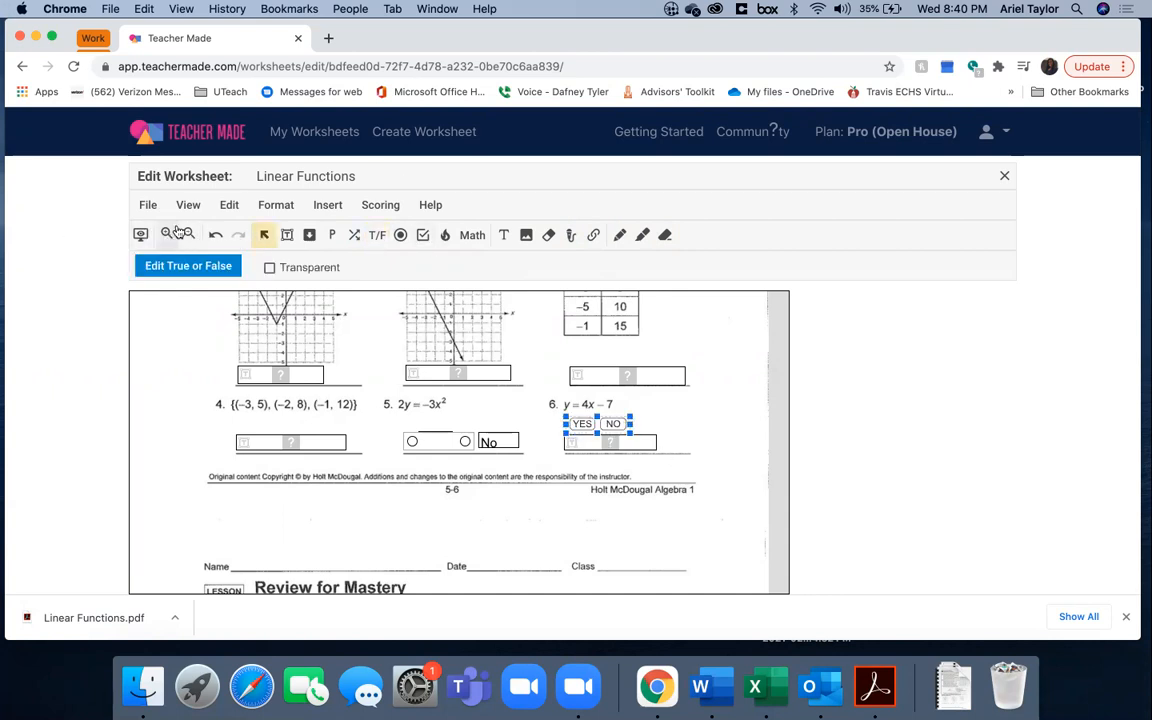
Add a hot spot between the f(x) = 2.75x table and the cost graph in the park pool example of Lesson 5-1.
{"action": "left_click", "coordinate": [310, 235]}
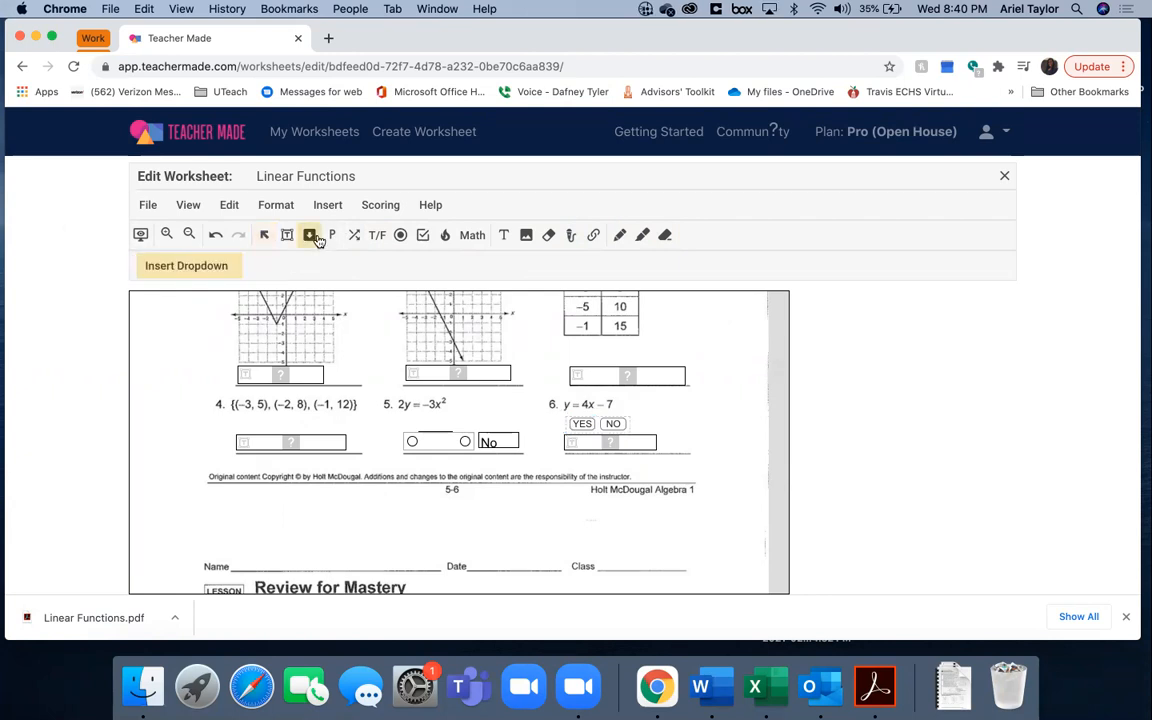
{"action": "left_click", "coordinate": [331, 236]}
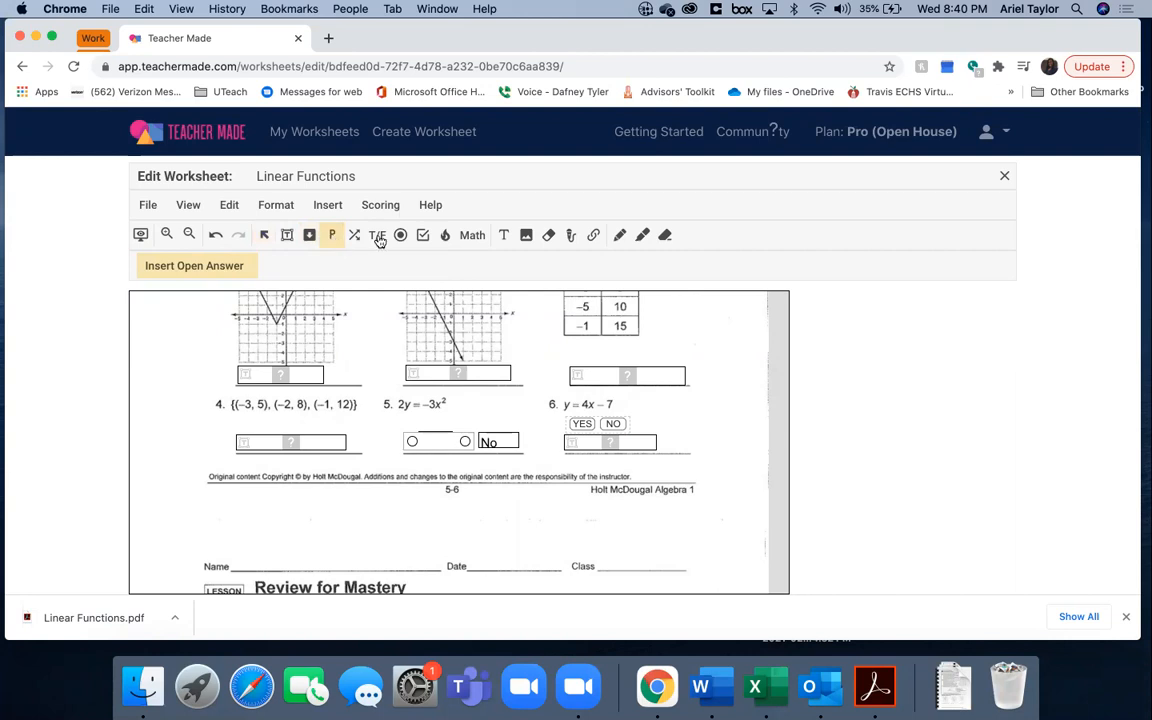
{"action": "mouse_move", "coordinate": [424, 236]}
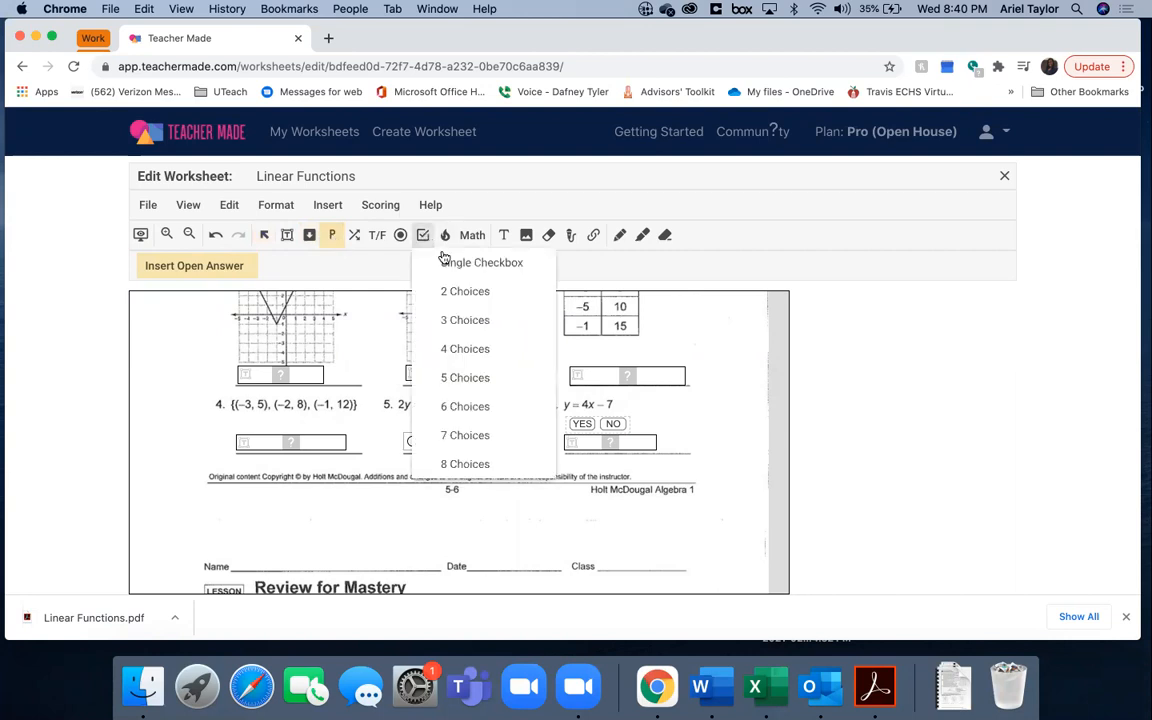
{"action": "left_click", "coordinate": [448, 241]}
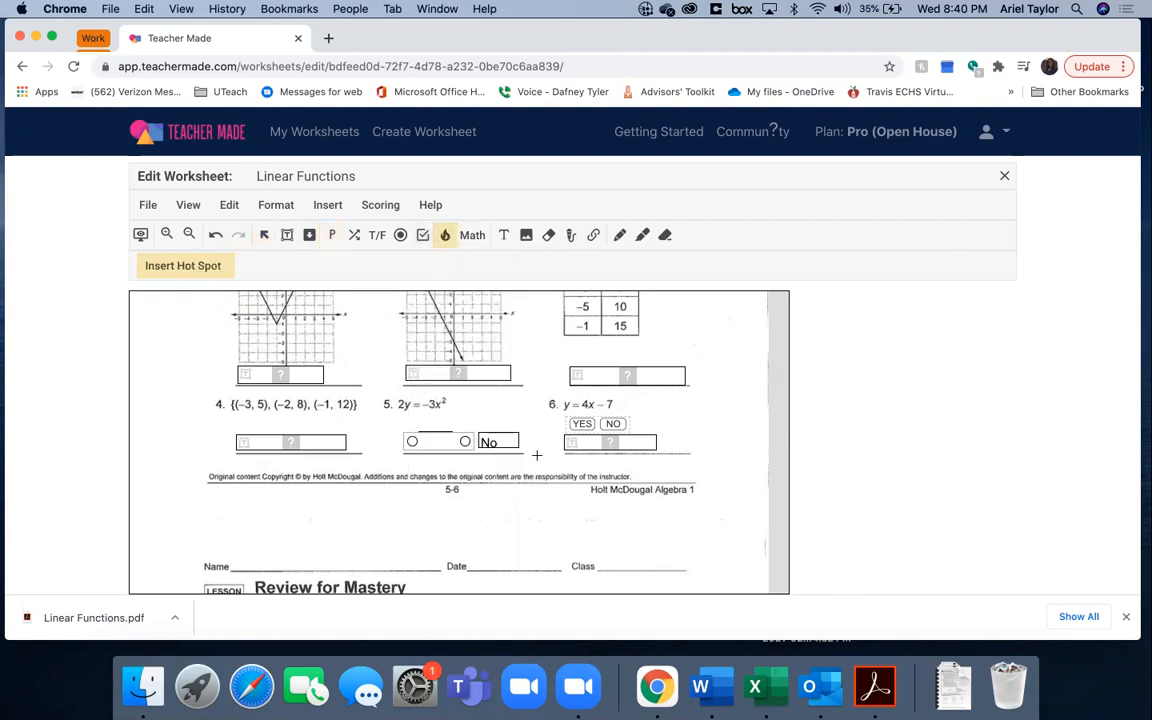
{"action": "scroll", "coordinate": [506, 513], "scroll_direction": "down", "scroll_amount": 12}
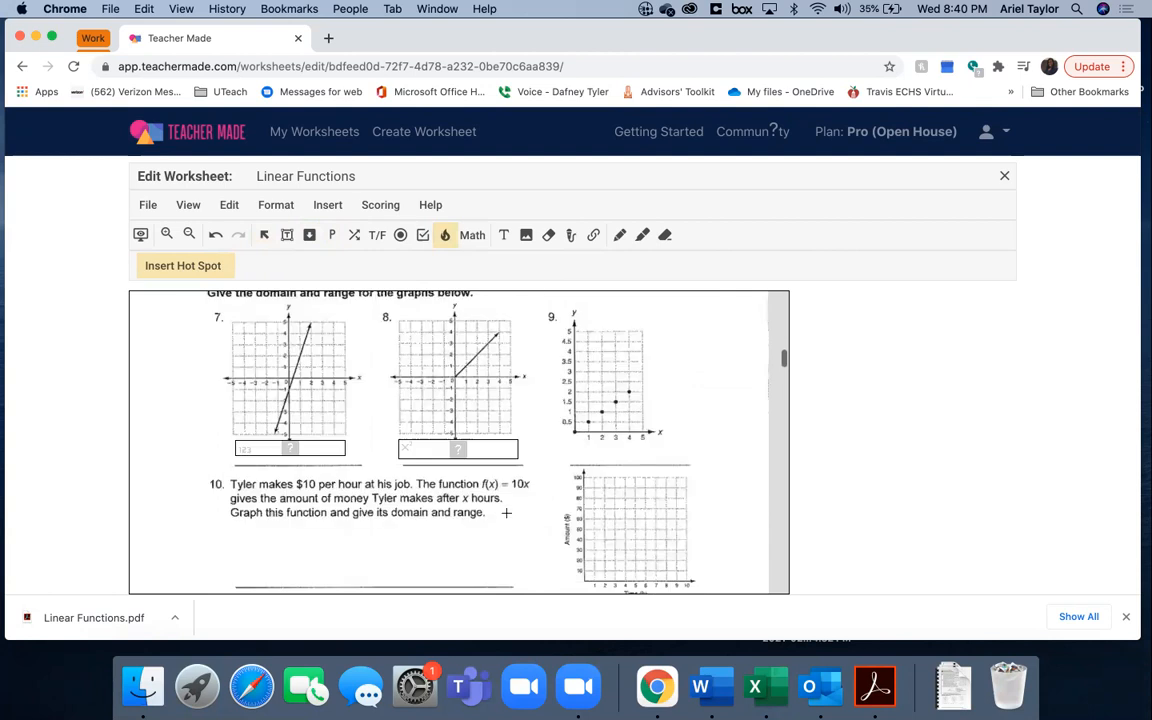
{"action": "scroll", "coordinate": [506, 513], "scroll_direction": "up", "scroll_amount": 5}
{"action": "left_click_drag", "start_coordinate": [402, 373], "coordinate": [497, 480]}
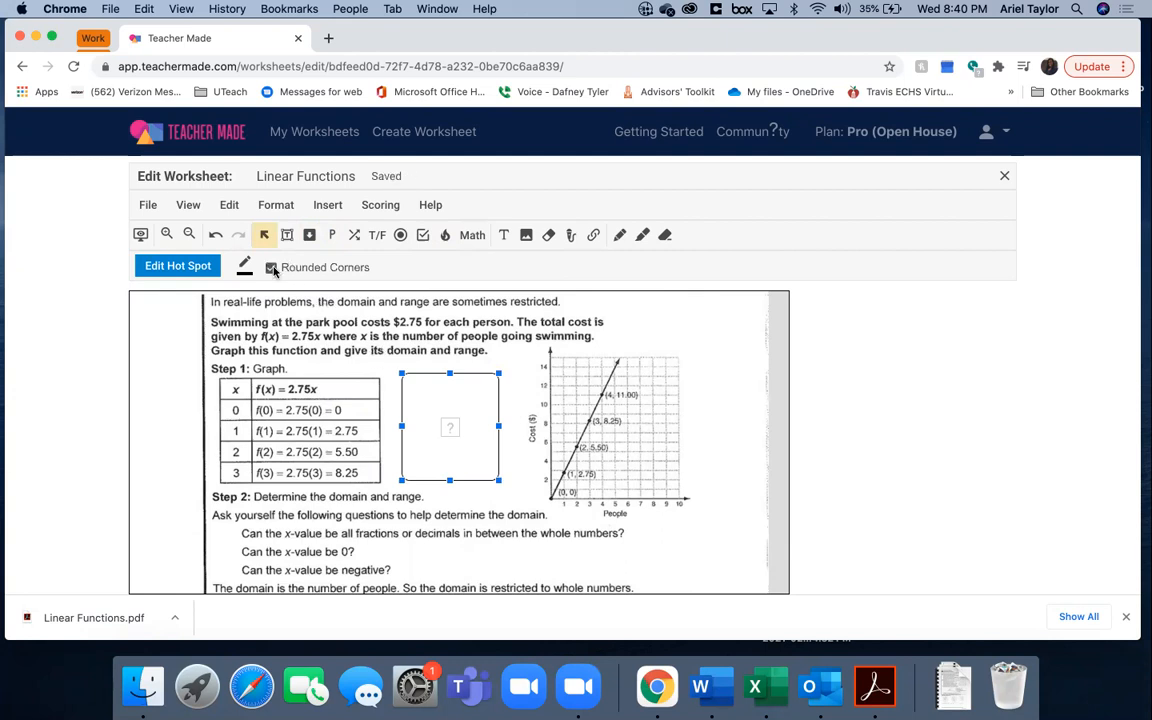
Preview the worksheet as a student and answer question 1 of the first page with Yes.
{"action": "scroll", "coordinate": [348, 432], "scroll_direction": "down", "scroll_amount": 3}
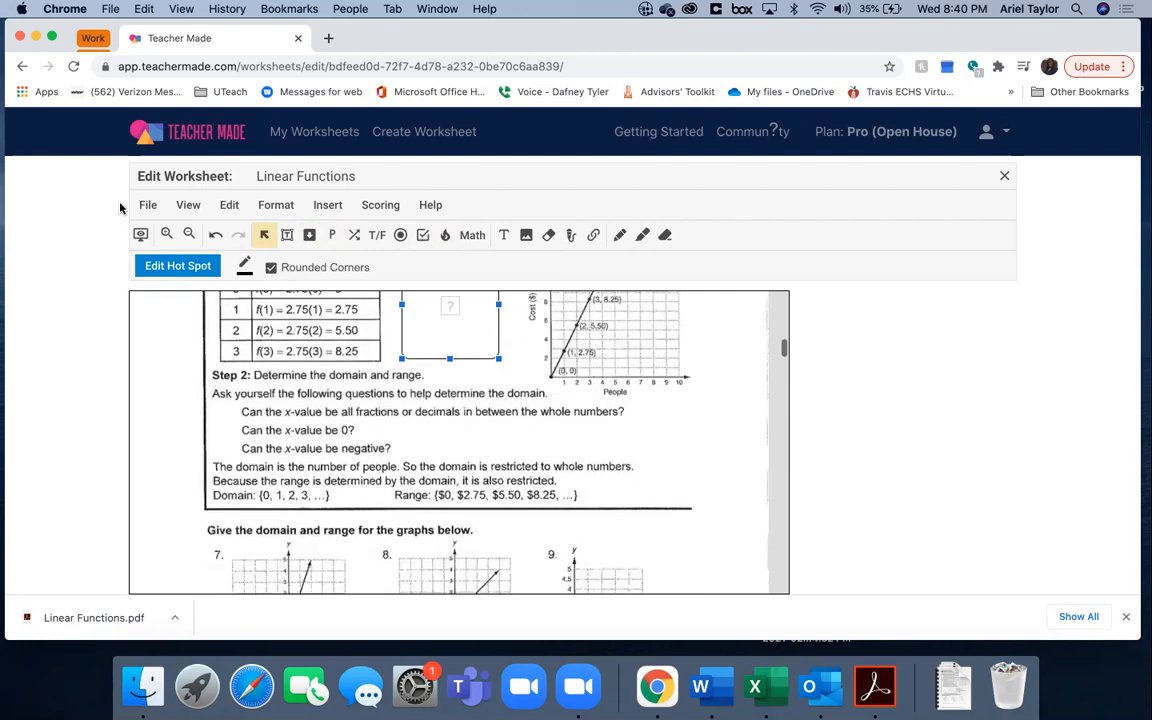
{"action": "left_click", "coordinate": [141, 235]}
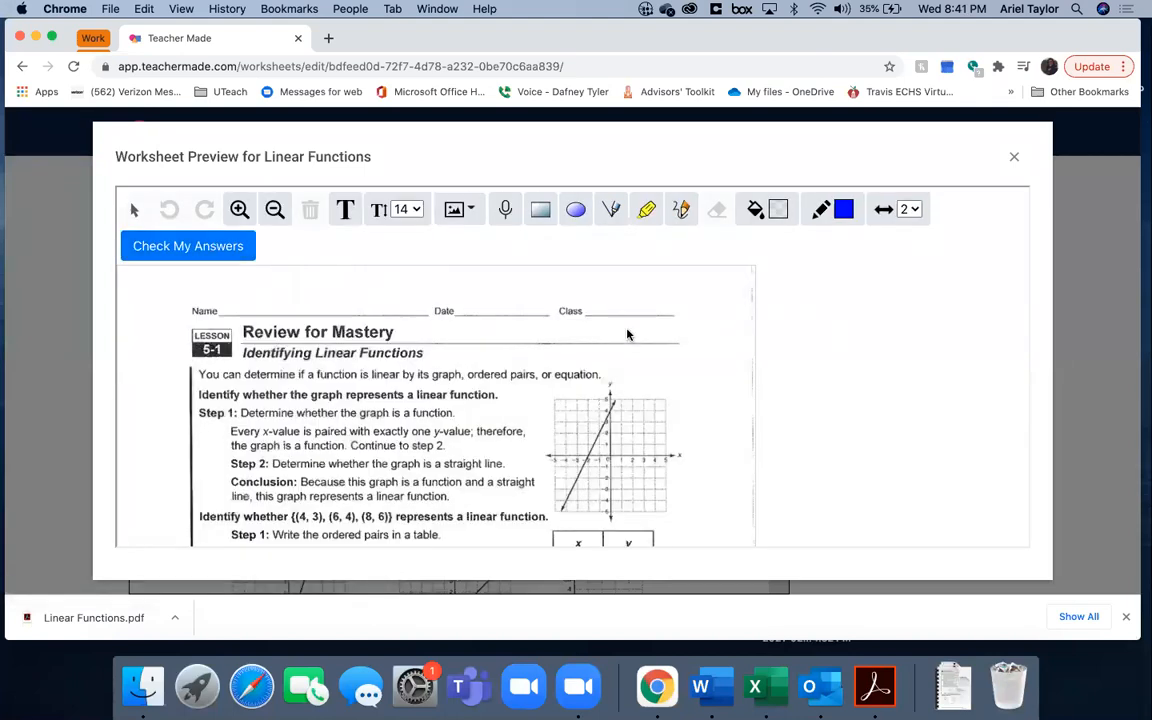
{"action": "scroll", "coordinate": [607, 366], "scroll_direction": "down", "scroll_amount": 5}
{"action": "scroll", "coordinate": [605, 370], "scroll_direction": "down", "scroll_amount": 4}
{"action": "scroll", "coordinate": [338, 455], "scroll_direction": "down", "scroll_amount": 6}
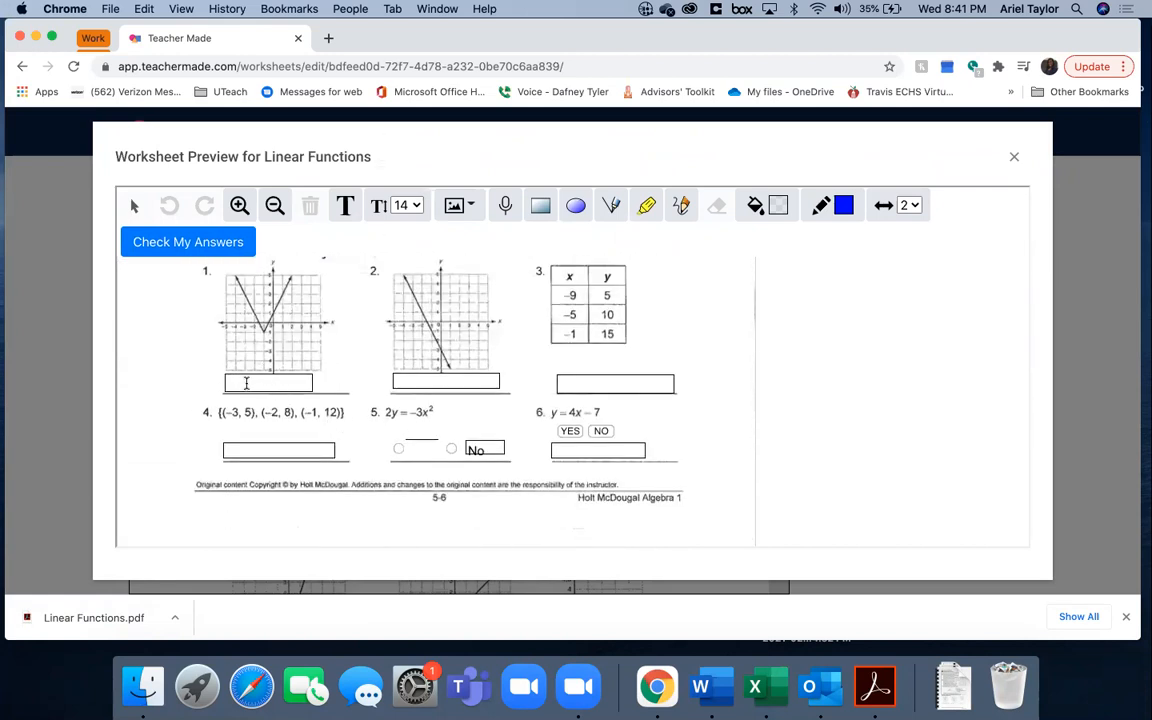
{"action": "right_click", "coordinate": [246, 384]}
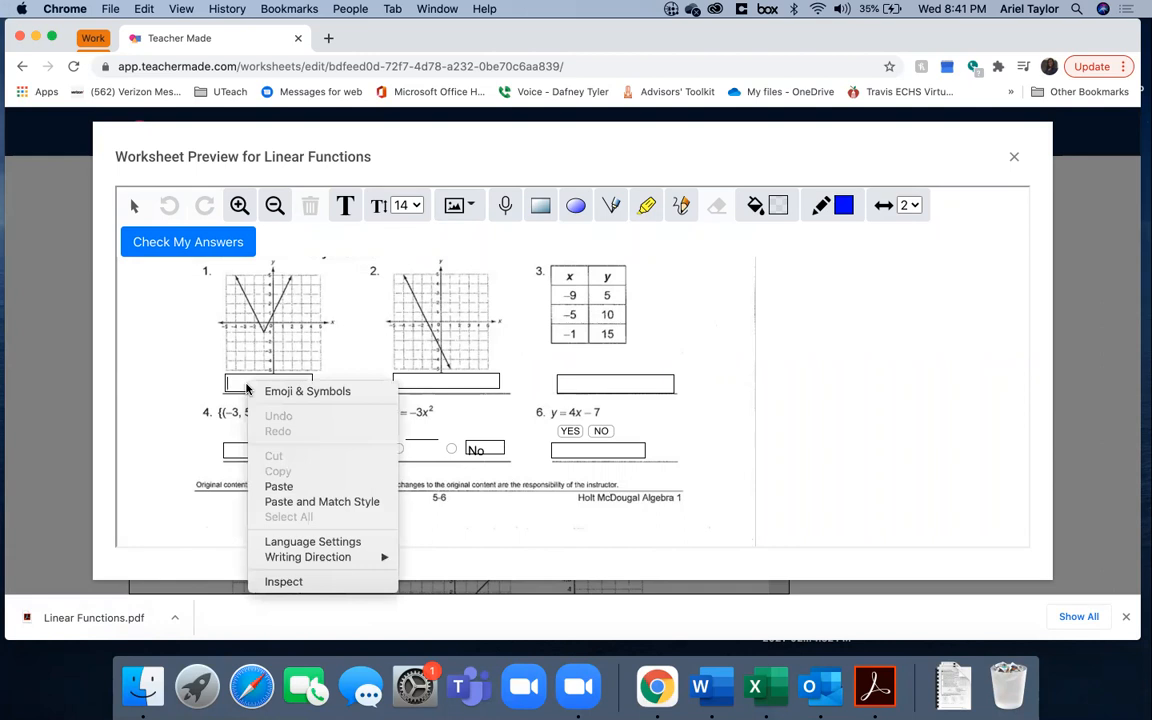
{"action": "key", "text": "y"}
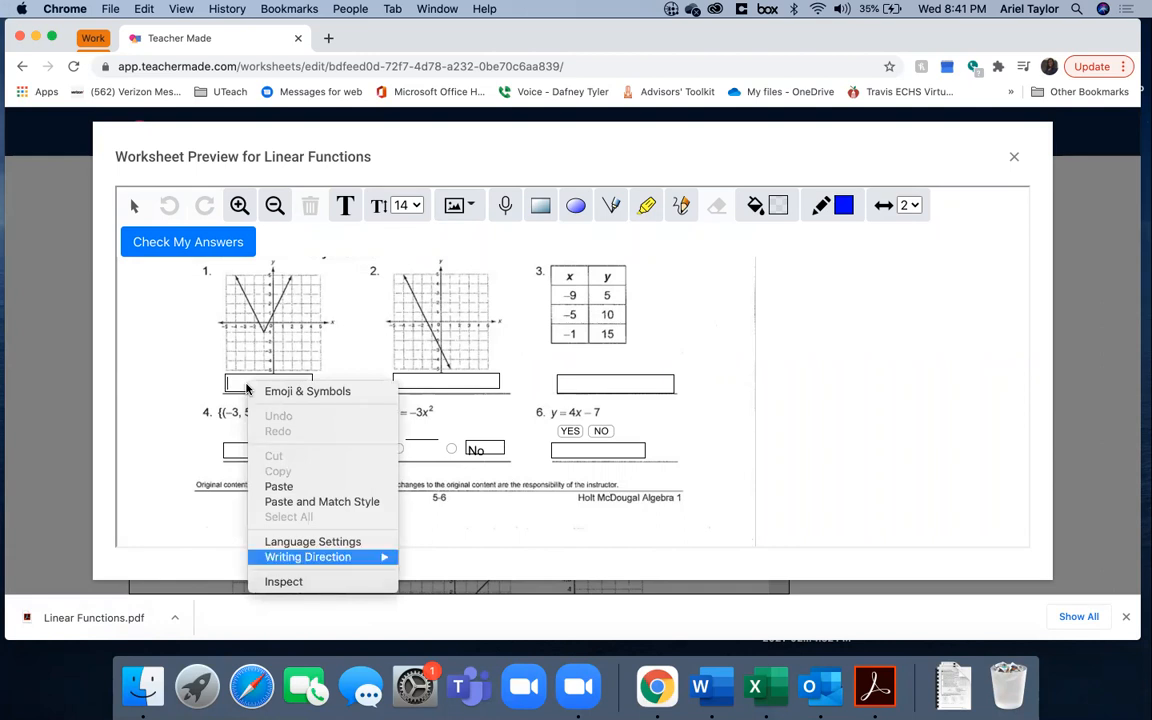
{"action": "left_click", "coordinate": [228, 383]}
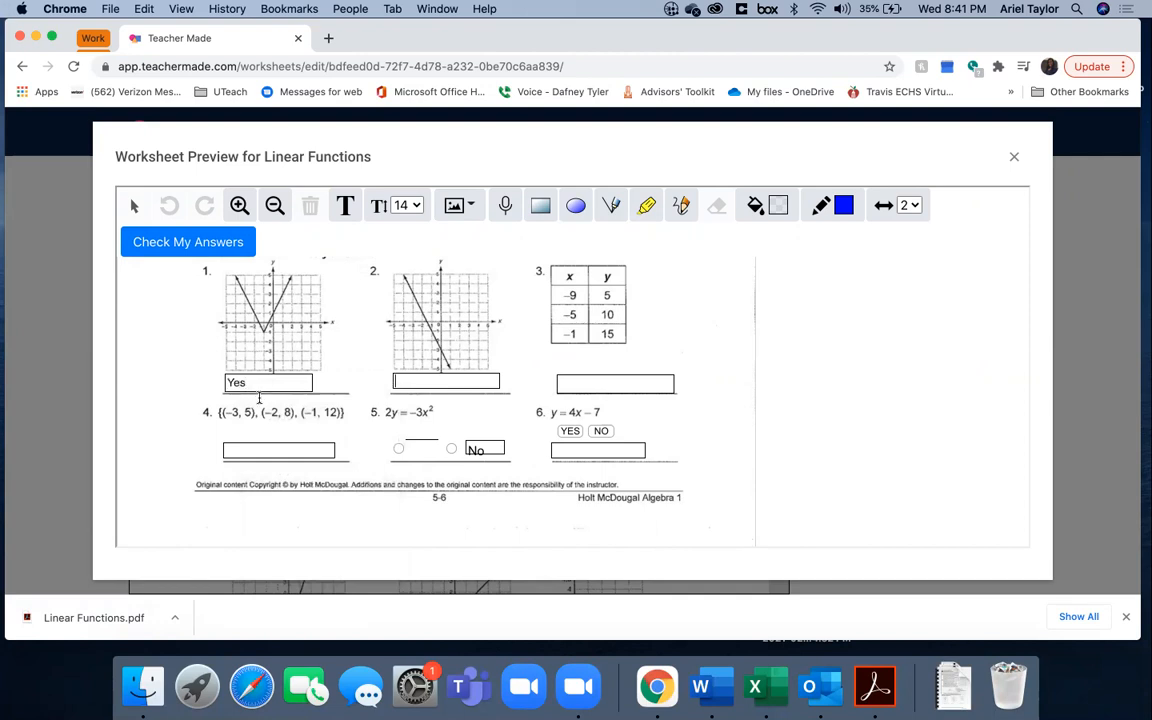
Choose YES for question 6 in the preview, check the answers, and close the preview.
{"action": "left_click", "coordinate": [427, 387]}
{"action": "left_click", "coordinate": [567, 434]}
{"action": "left_click", "coordinate": [219, 250]}
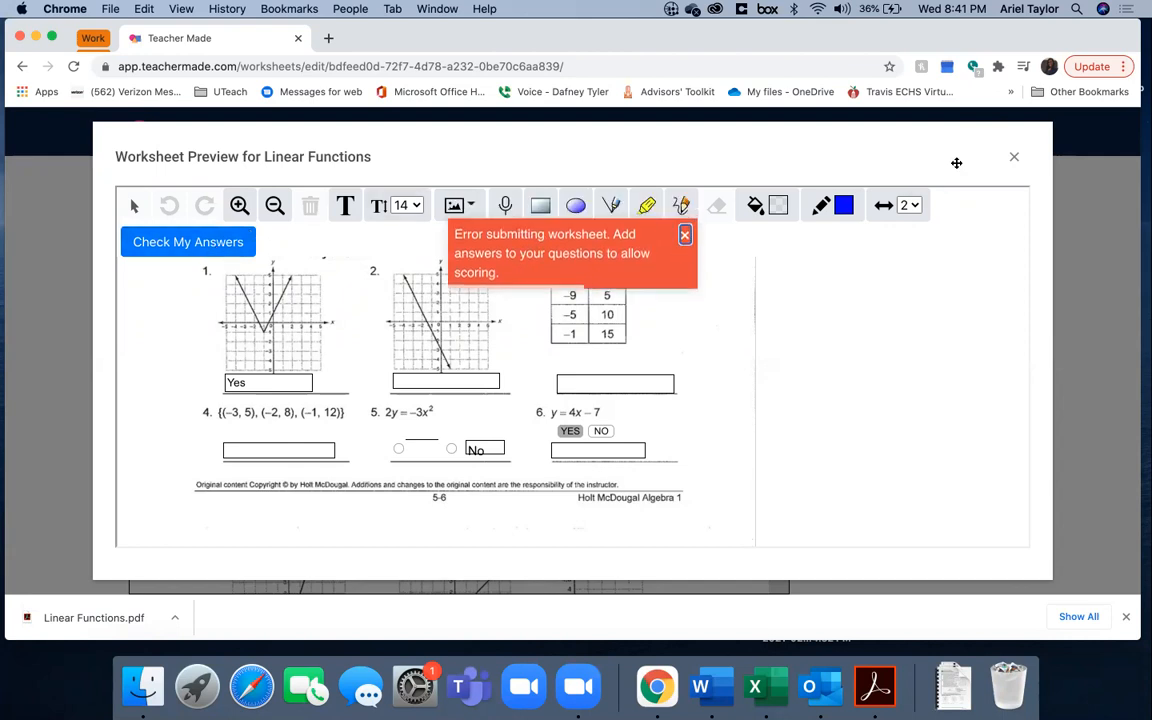
{"action": "left_click", "coordinate": [1014, 158]}
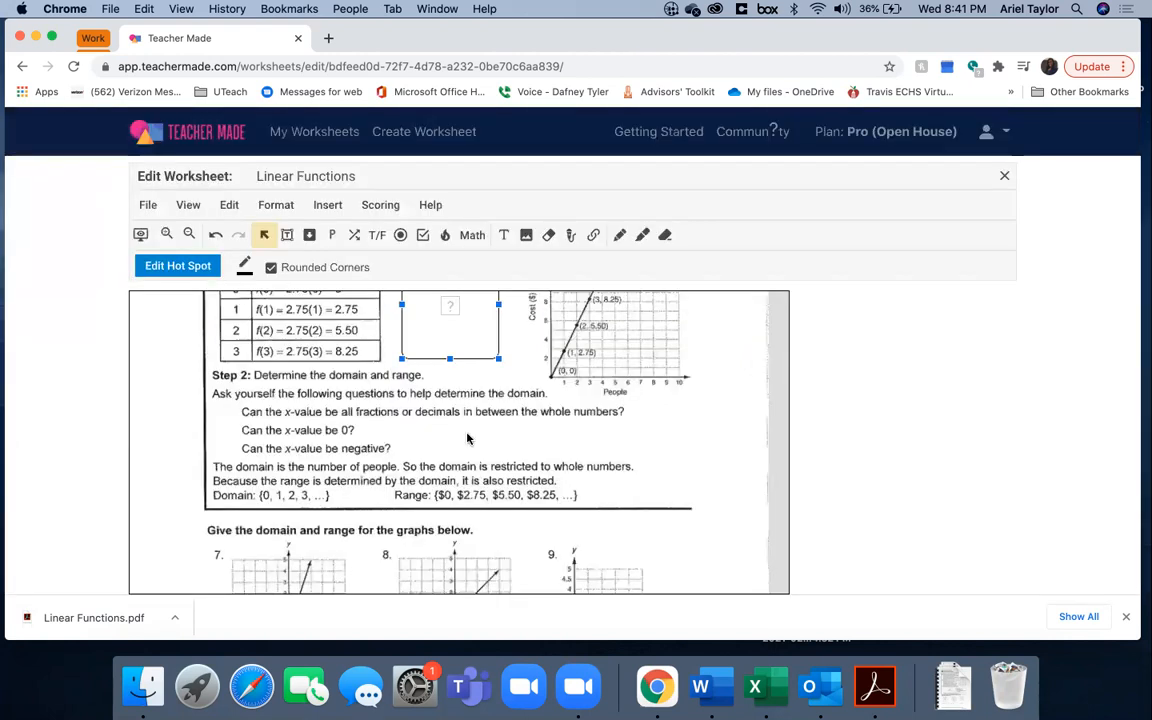
Make the multiple choice item of question 5 (2y = −3x²) transparent and deselect it.
{"action": "scroll", "coordinate": [434, 428], "scroll_direction": "down", "scroll_amount": 1}
{"action": "scroll", "coordinate": [434, 428], "scroll_direction": "up", "scroll_amount": 10}
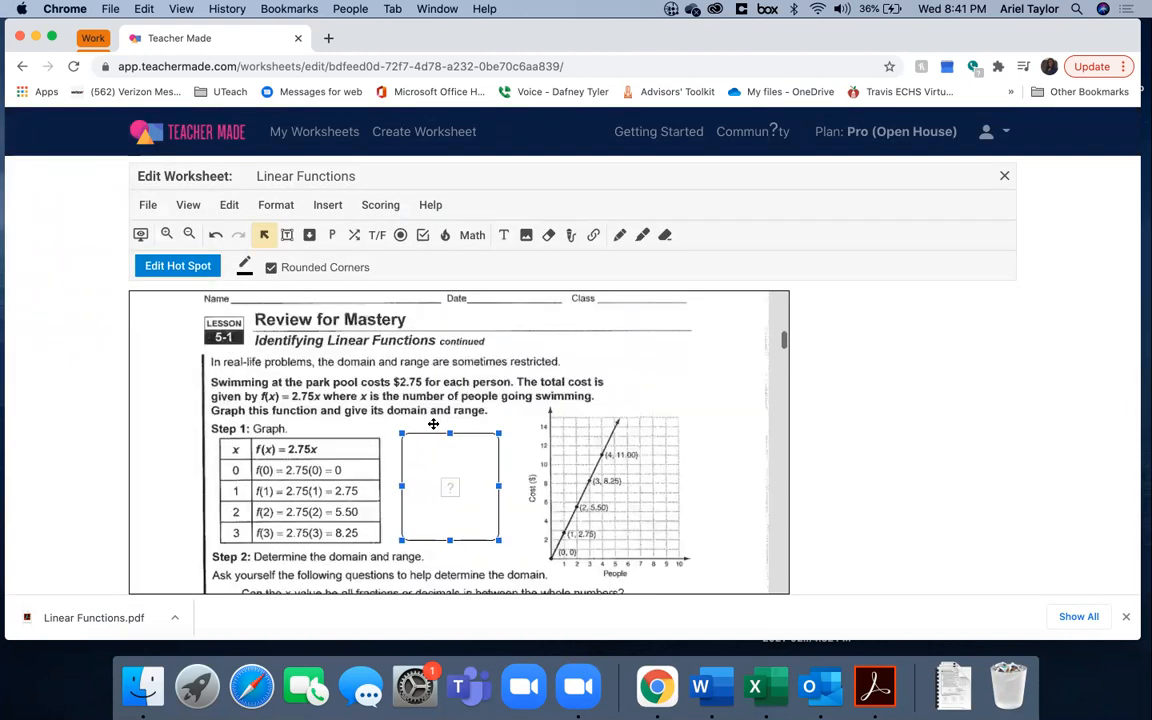
{"action": "scroll", "coordinate": [434, 428], "scroll_direction": "up", "scroll_amount": 2}
{"action": "scroll", "coordinate": [440, 440], "scroll_direction": "down", "scroll_amount": 1}
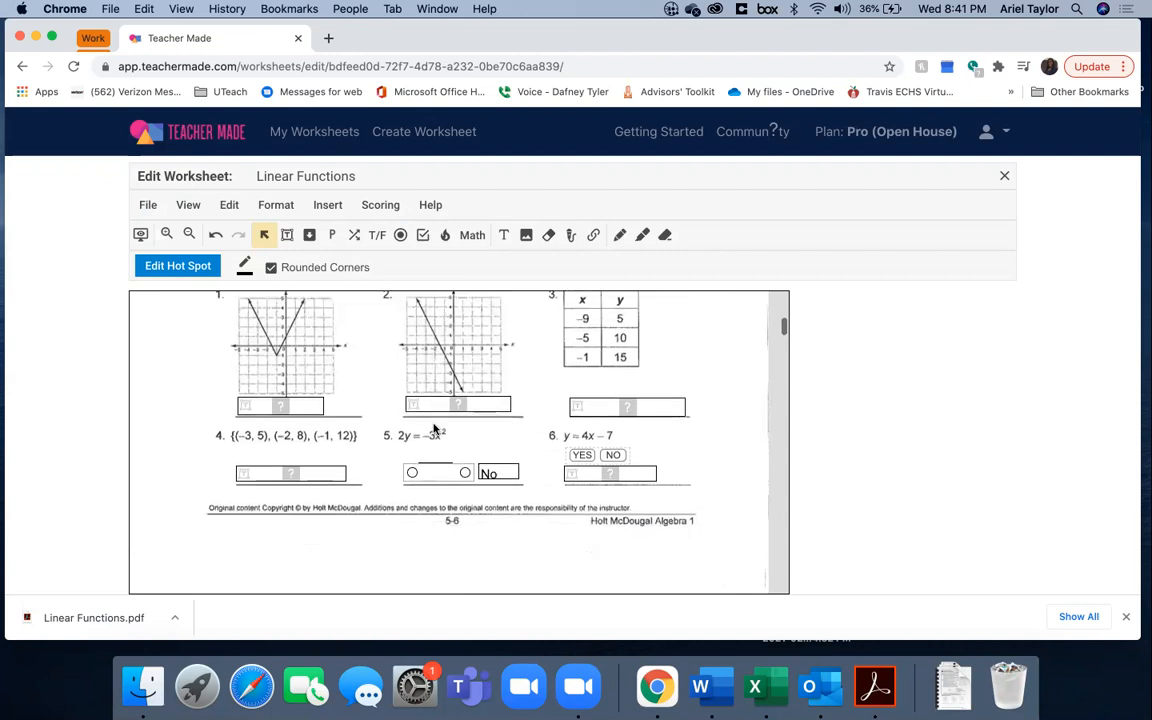
{"action": "left_click", "coordinate": [449, 476]}
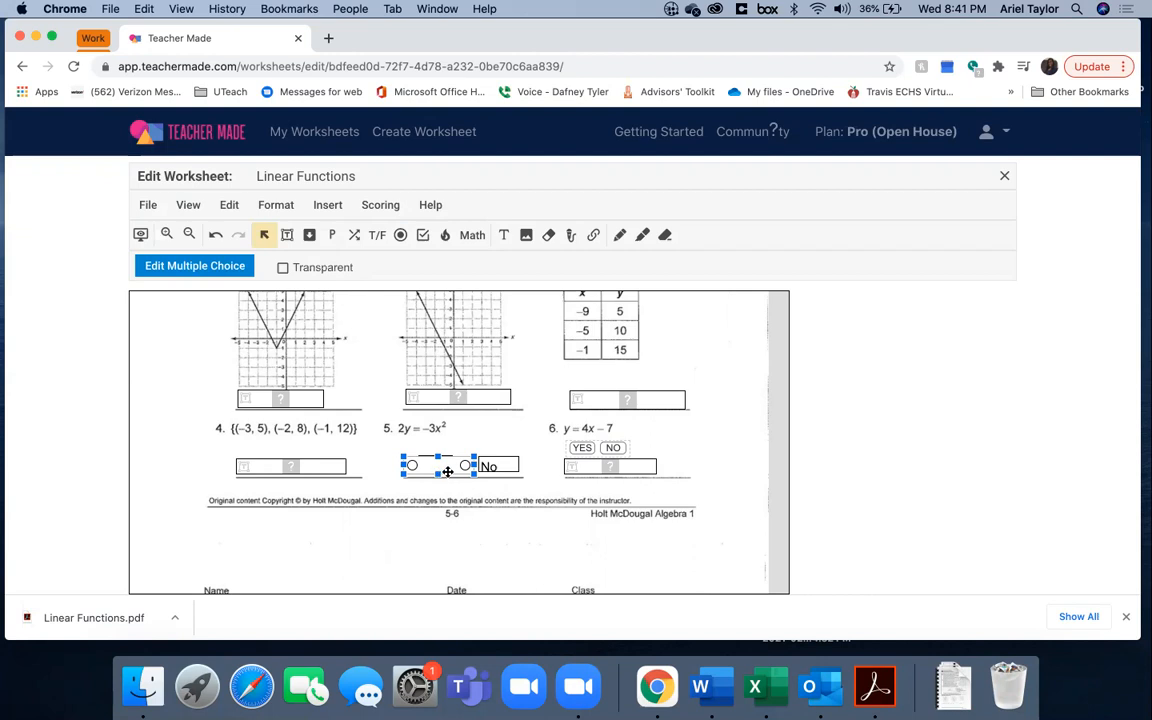
{"action": "double_click", "coordinate": [448, 472]}
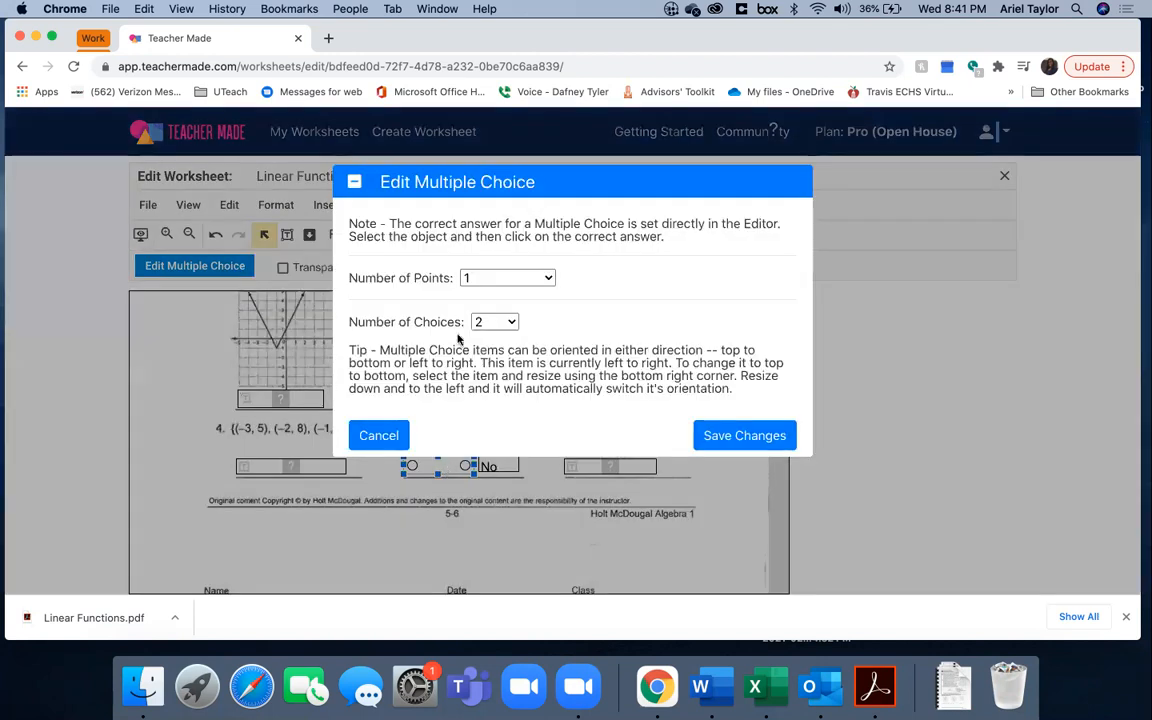
{"action": "left_click", "coordinate": [388, 432]}
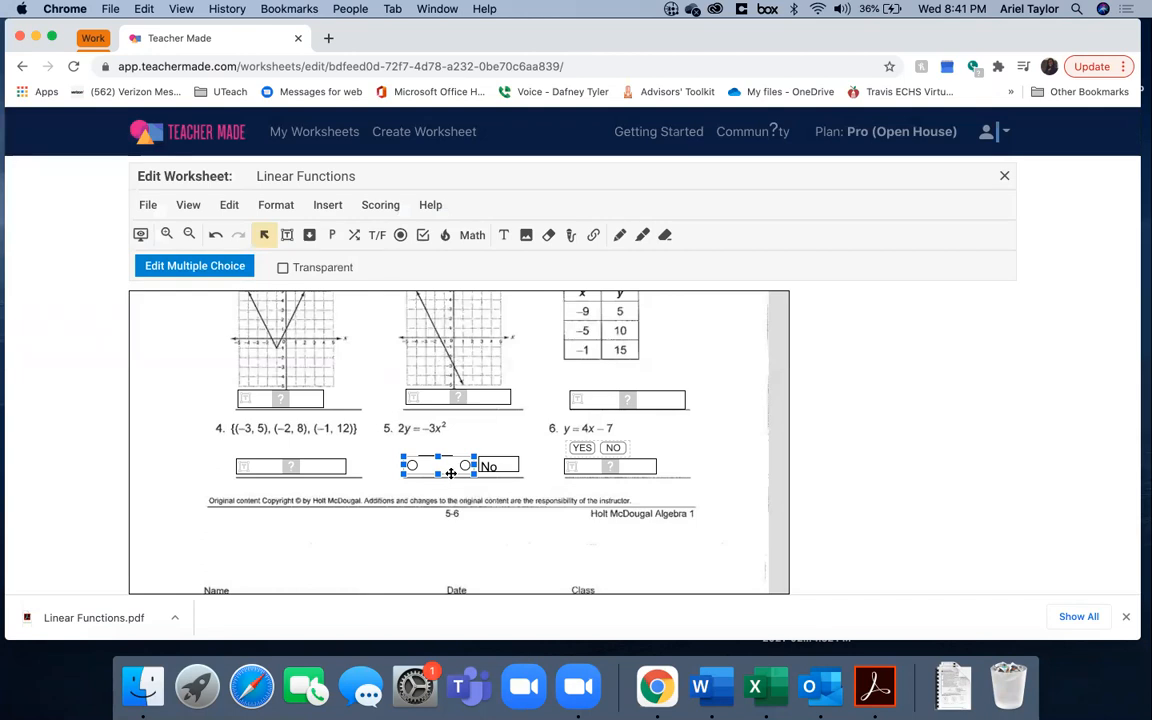
{"action": "left_click", "coordinate": [283, 268]}
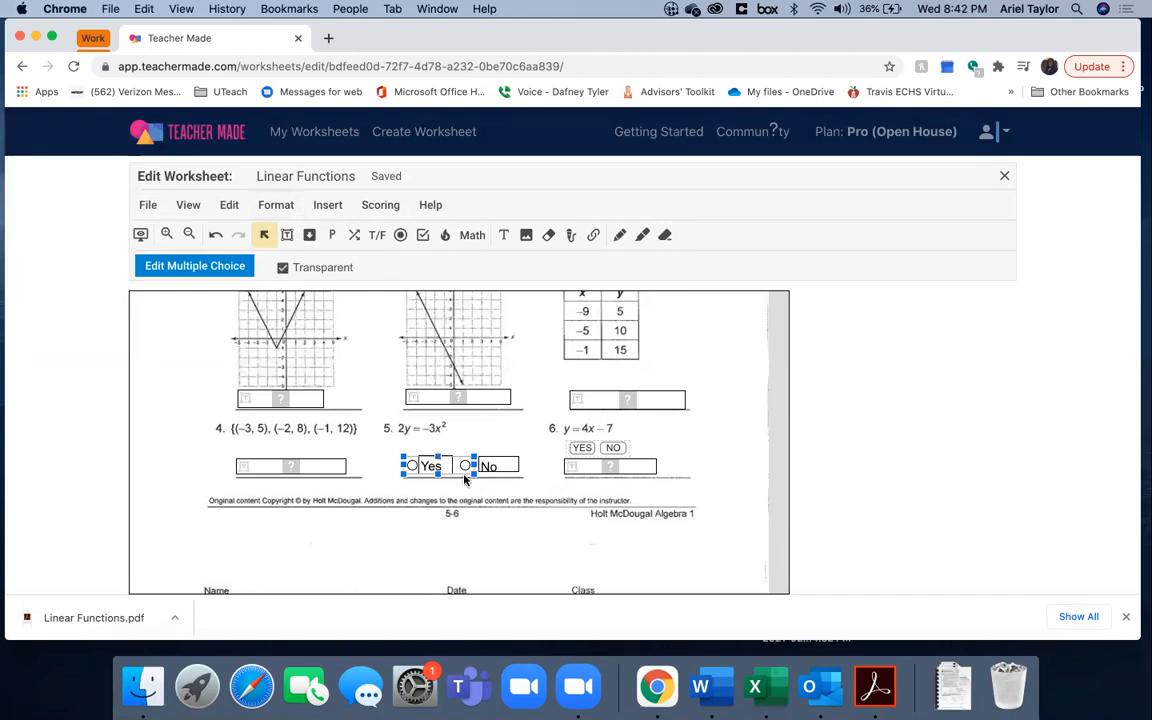
{"action": "left_click", "coordinate": [500, 433]}
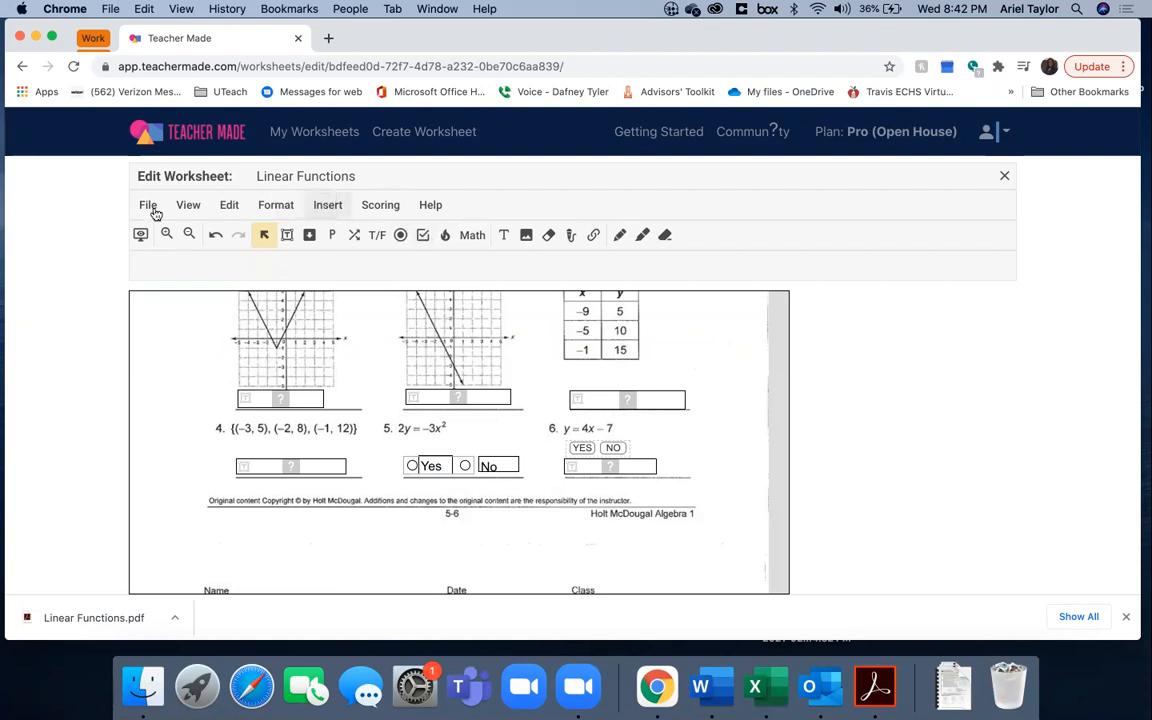
Go through the editing, formatting, insertion and scoring options, including the values for the default score and for updating all scores.
{"action": "left_click", "coordinate": [228, 205]}
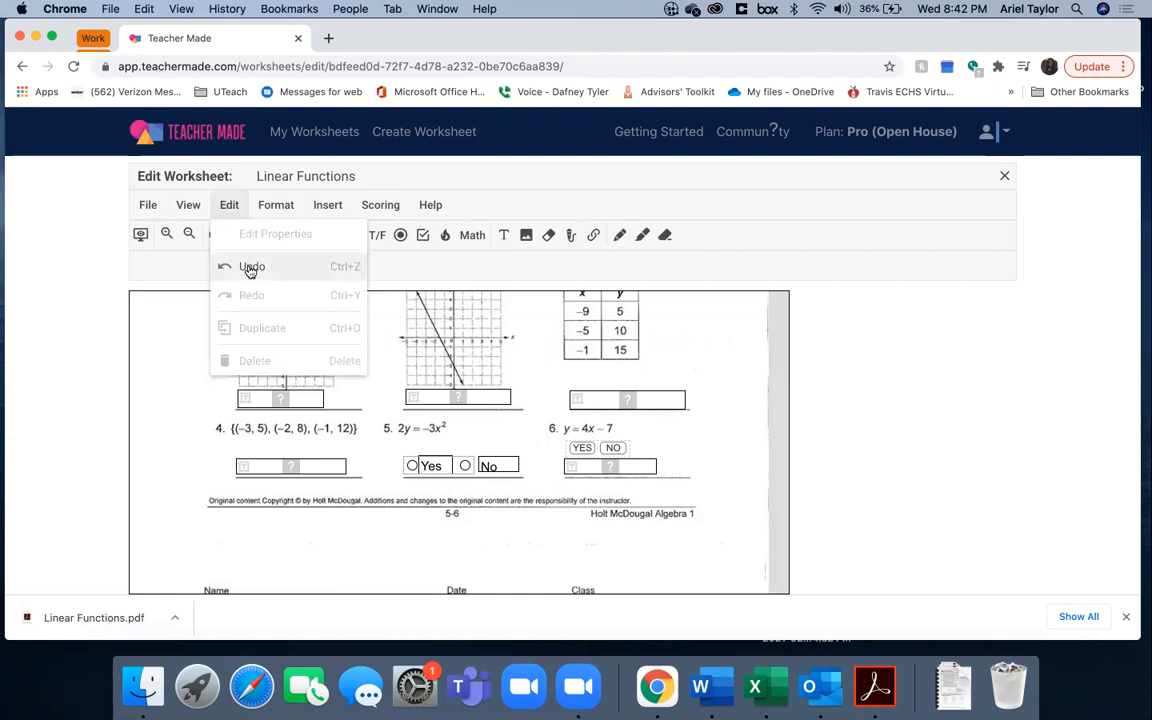
{"action": "left_click", "coordinate": [188, 206]}
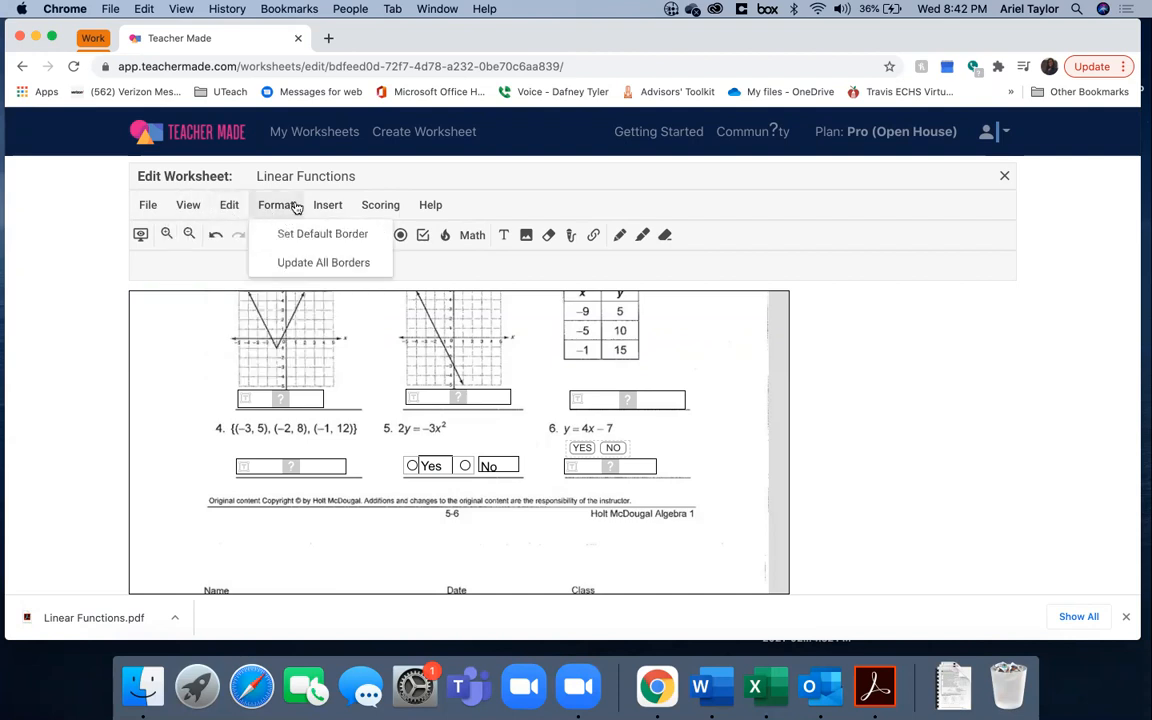
{"action": "mouse_move", "coordinate": [327, 210]}
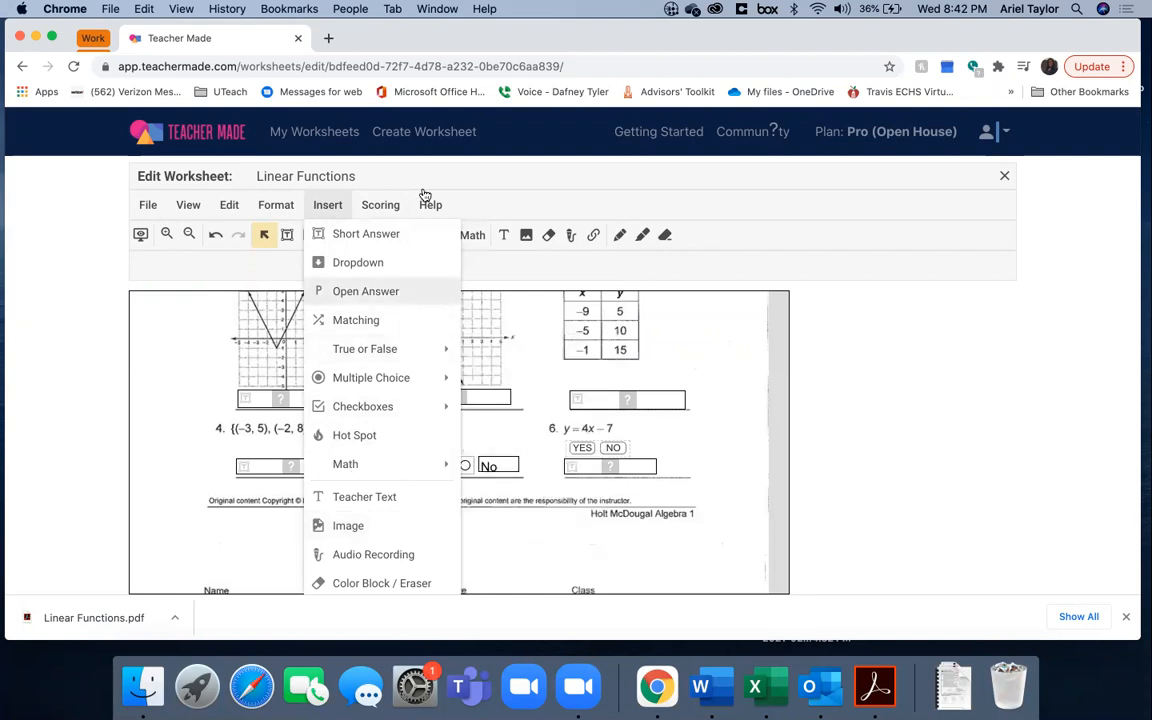
{"action": "mouse_move", "coordinate": [388, 210]}
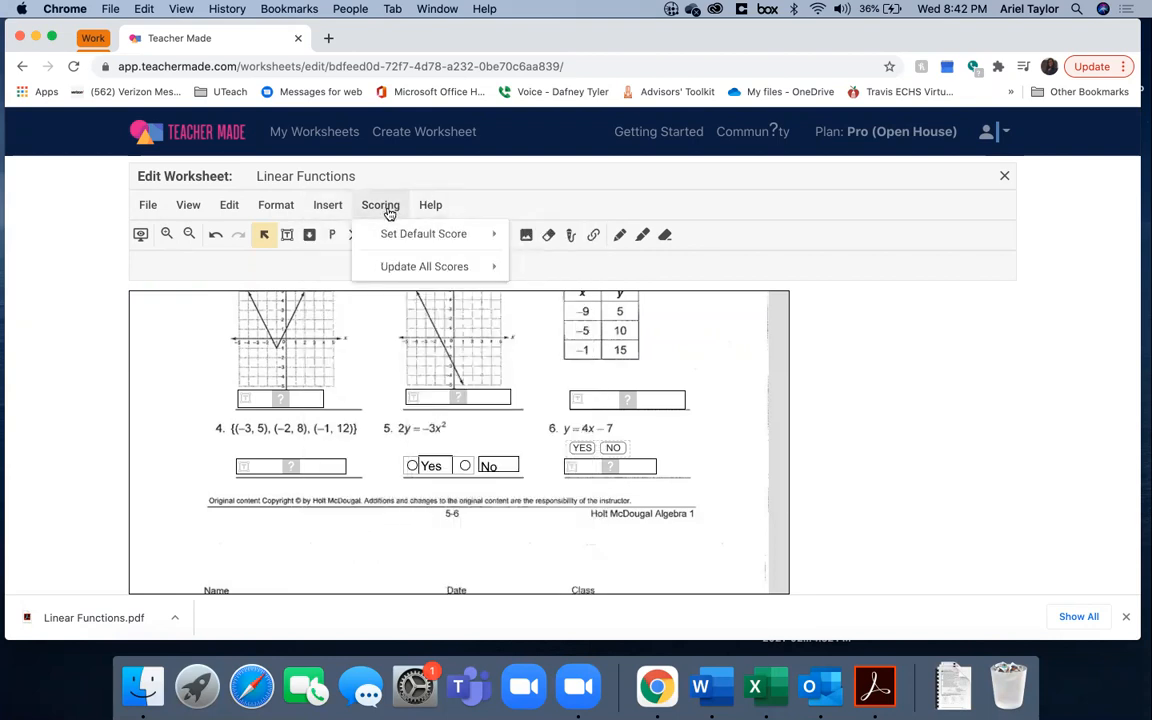
{"action": "mouse_move", "coordinate": [407, 243]}
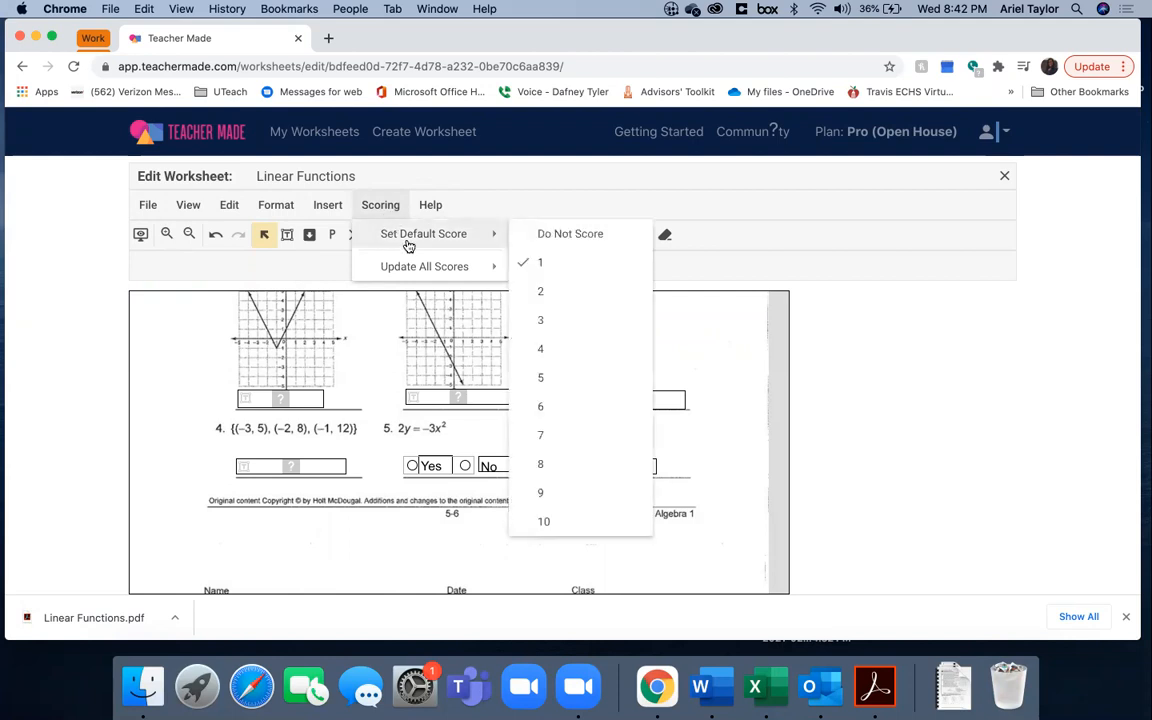
{"action": "mouse_move", "coordinate": [484, 267]}
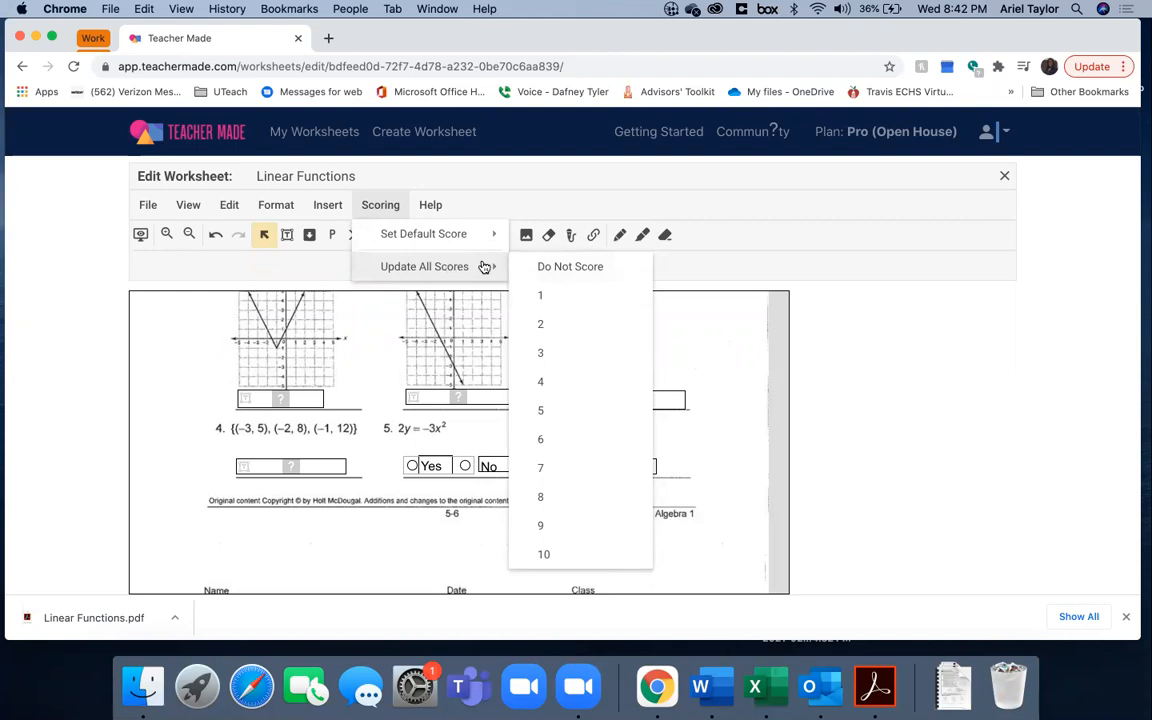
{"action": "mouse_move", "coordinate": [488, 244]}
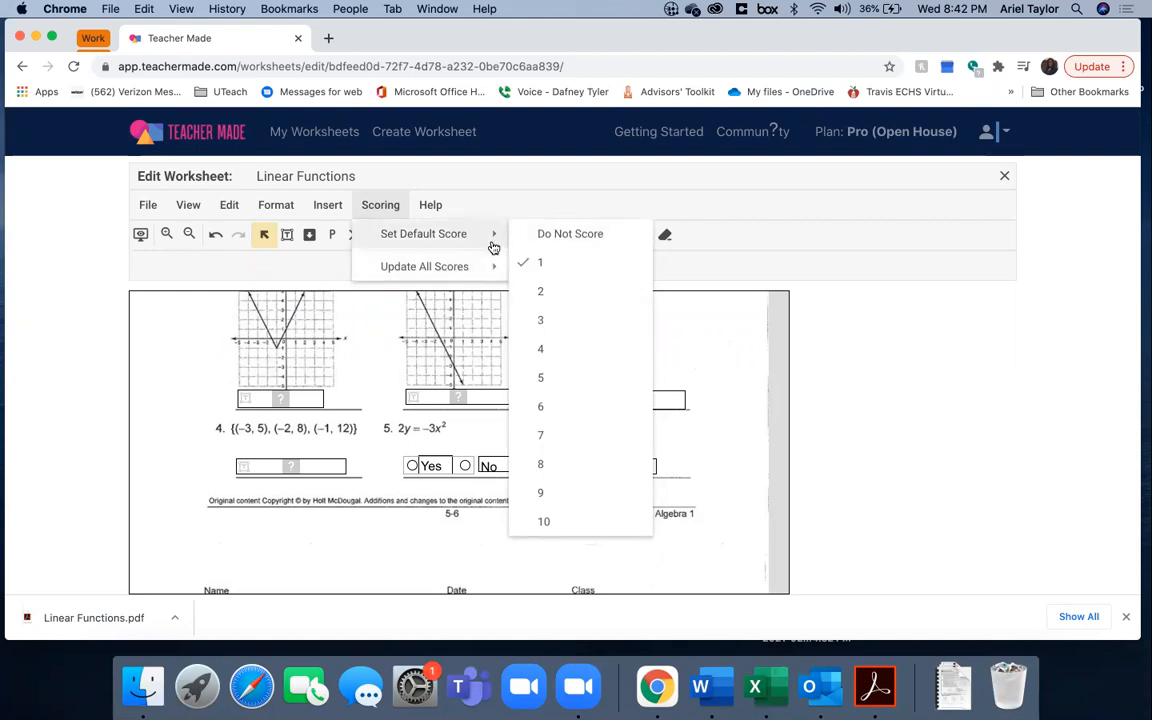
Examine the blank space sizes and the background replacement dialog, and close it without choosing a file.
{"action": "left_click", "coordinate": [148, 208]}
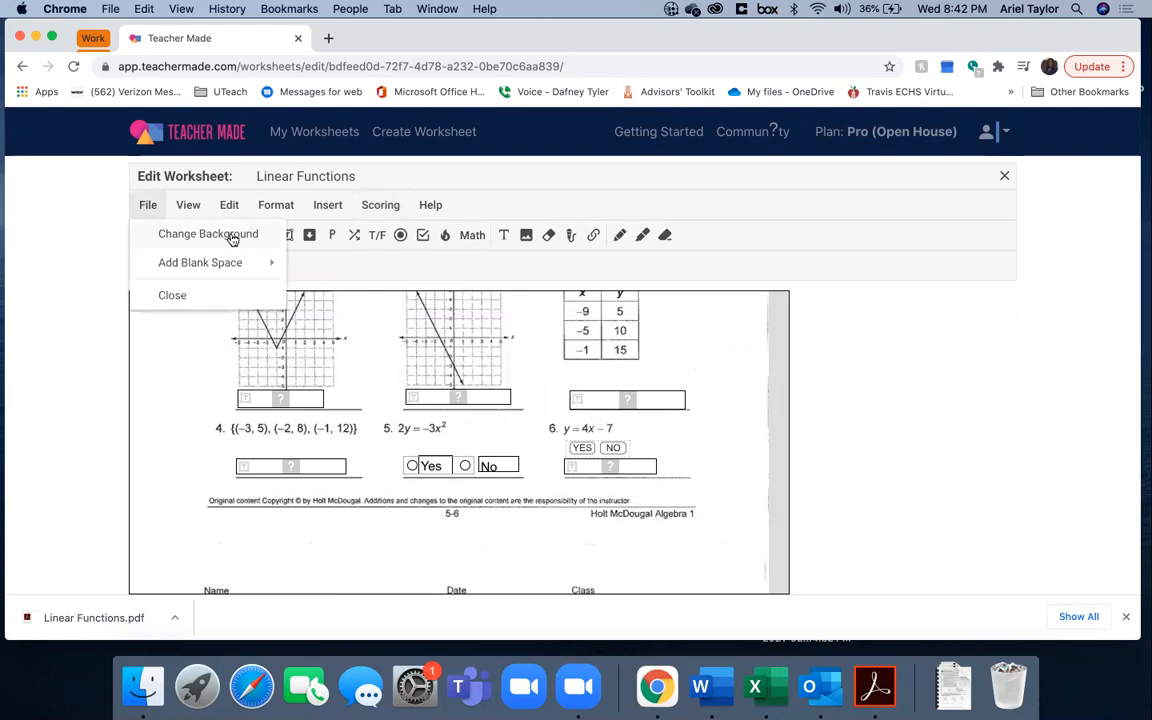
{"action": "mouse_move", "coordinate": [224, 266]}
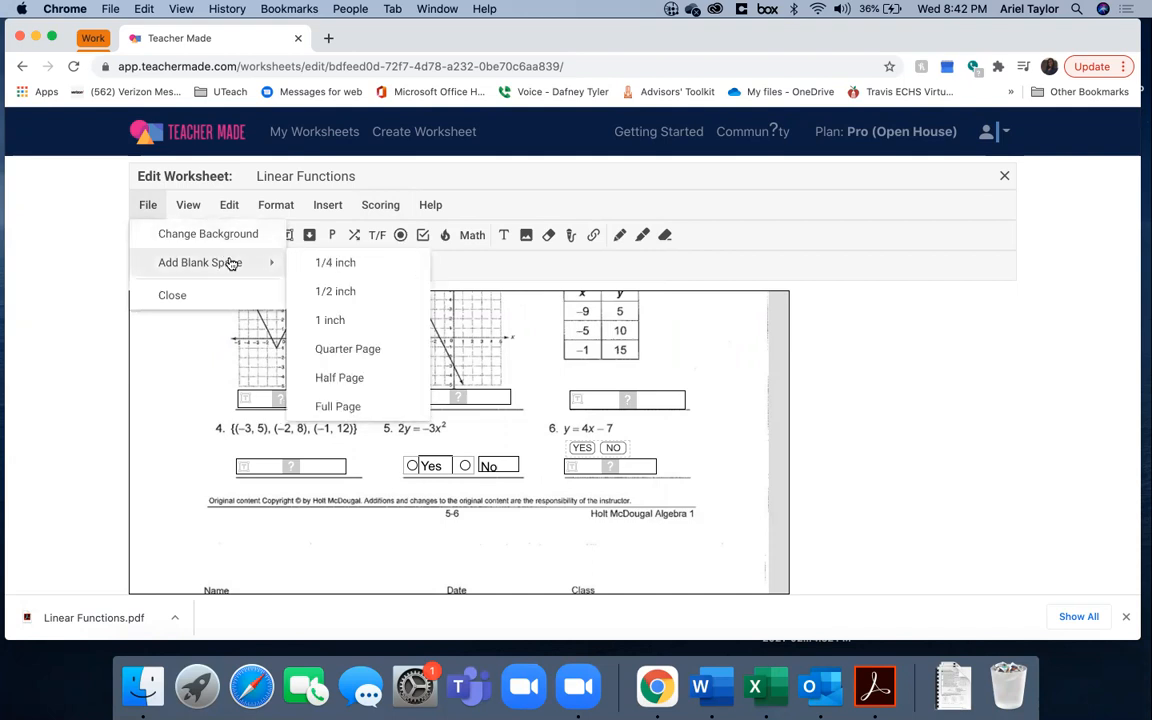
{"action": "left_click", "coordinate": [224, 232]}
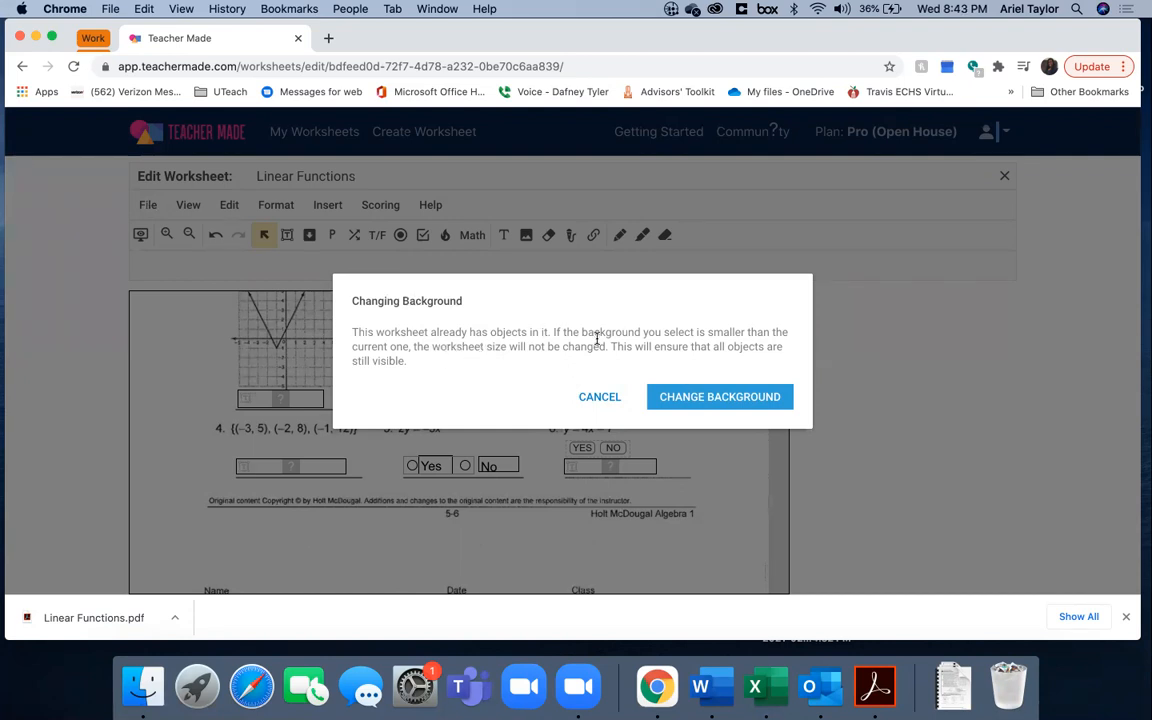
{"action": "left_click", "coordinate": [710, 400]}
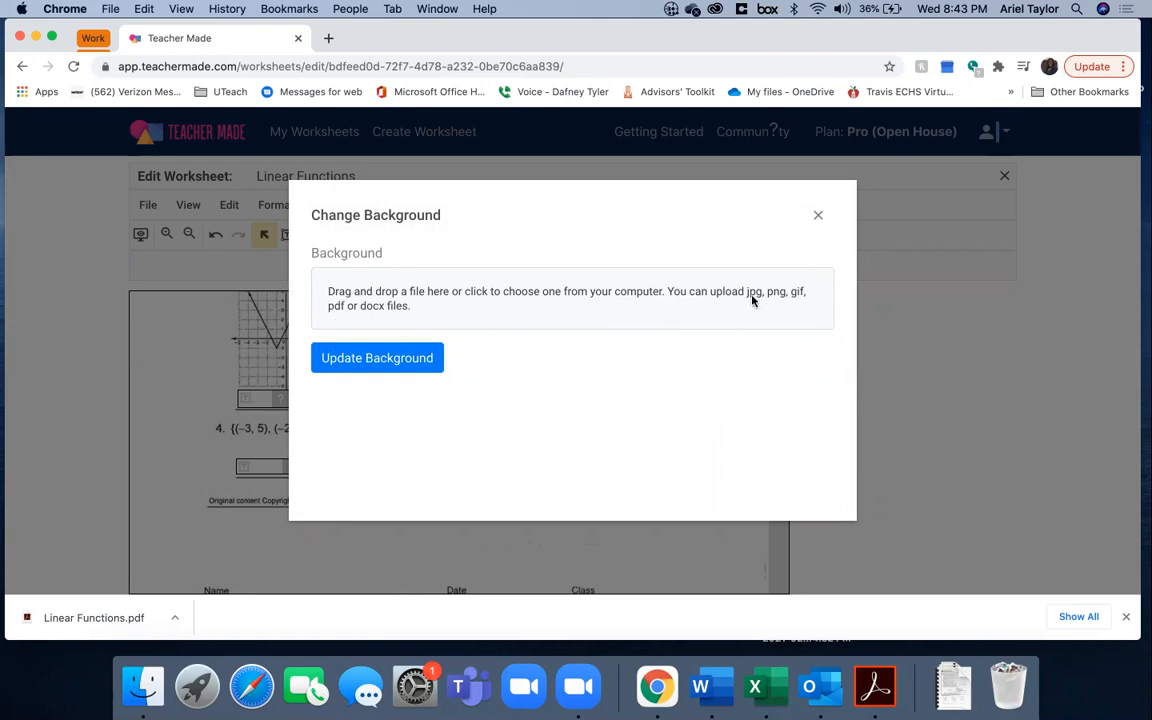
{"action": "left_click", "coordinate": [819, 217]}
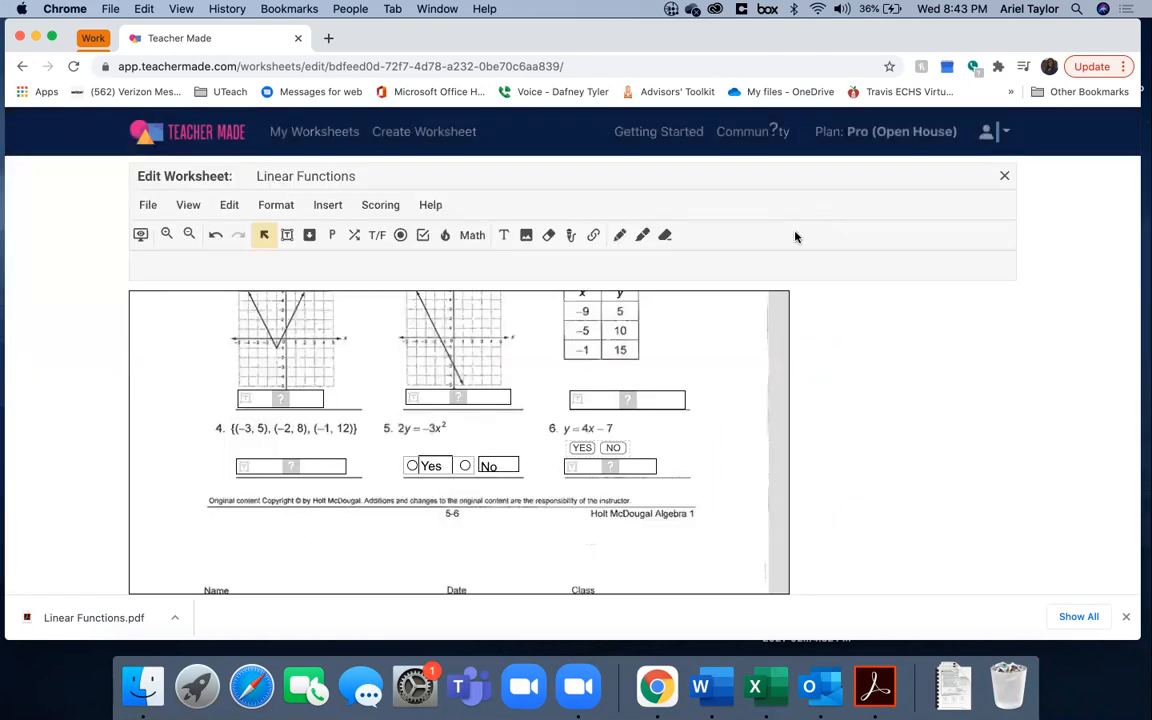
{"action": "scroll", "coordinate": [340, 408], "scroll_direction": "up", "scroll_amount": 10}
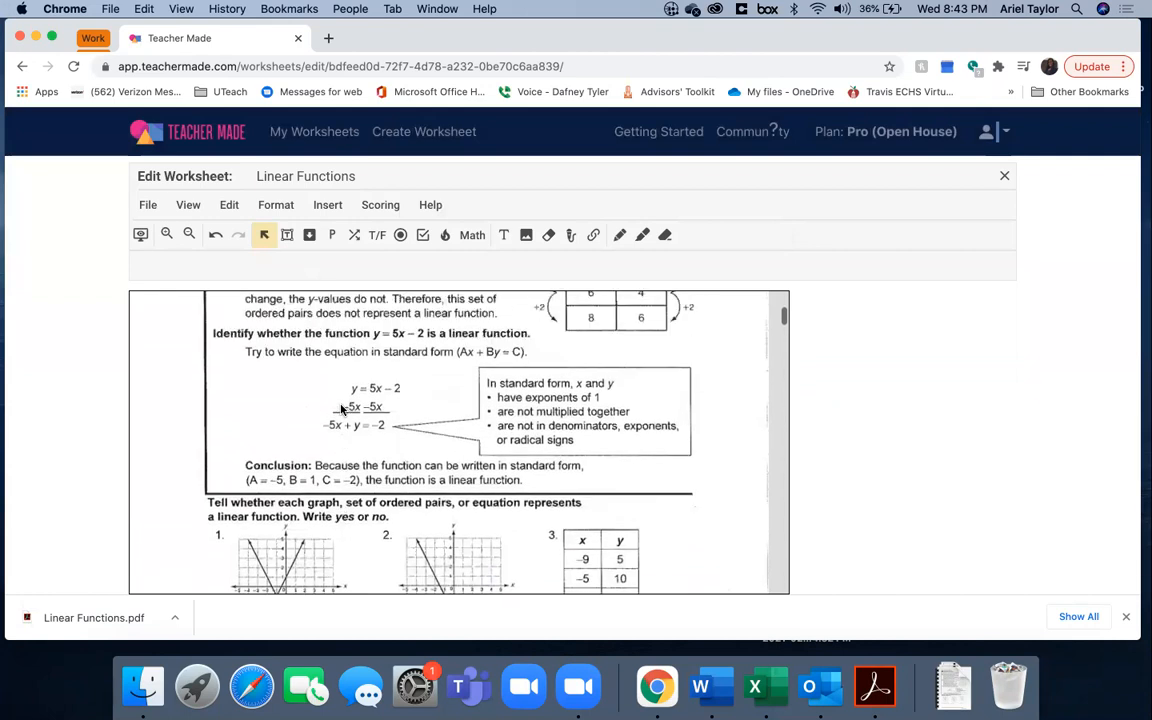
{"action": "scroll", "coordinate": [340, 408], "scroll_direction": "down", "scroll_amount": 10}
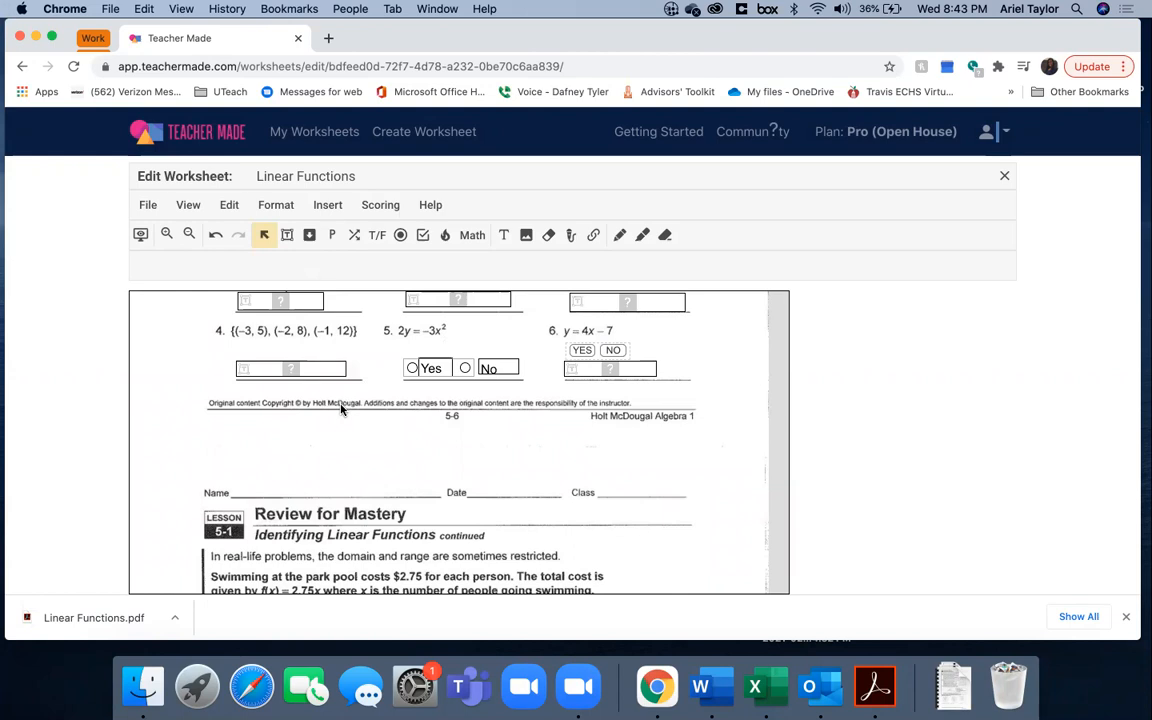
Look through the worksheet pages, examining the answer fields placed so far and the questions still without fields.
{"action": "scroll", "coordinate": [340, 408], "scroll_direction": "down", "scroll_amount": 15}
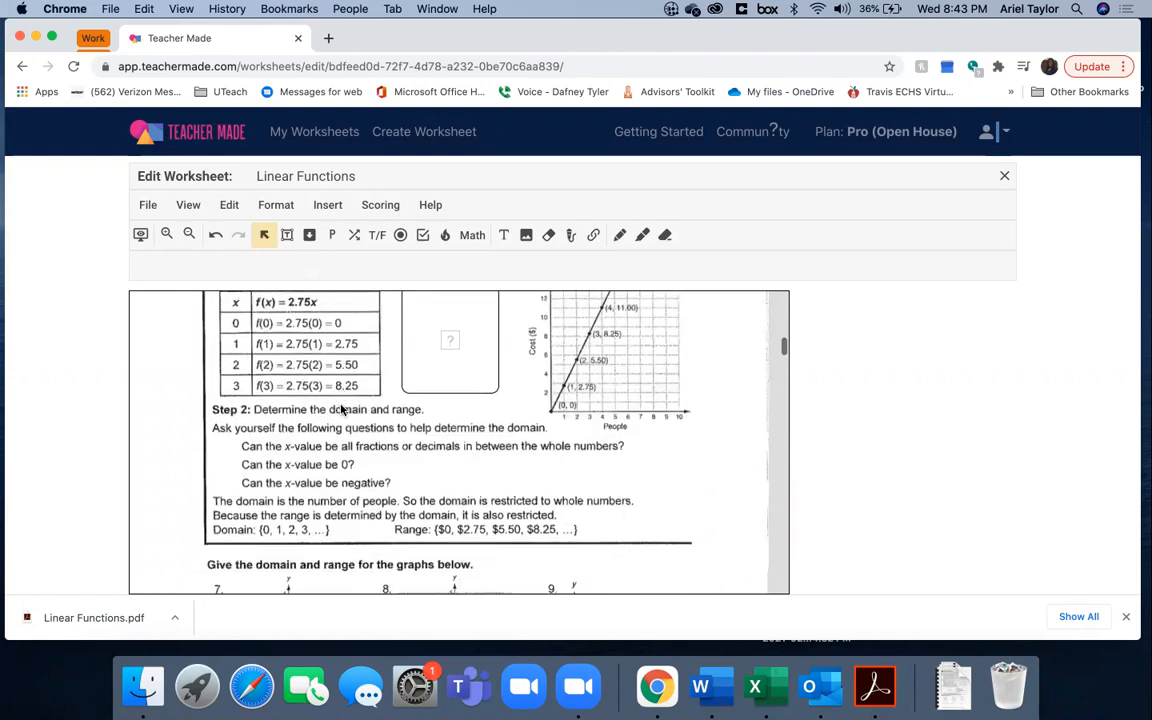
{"action": "scroll", "coordinate": [340, 408], "scroll_direction": "down", "scroll_amount": 5}
{"action": "scroll", "coordinate": [340, 408], "scroll_direction": "up", "scroll_amount": 5}
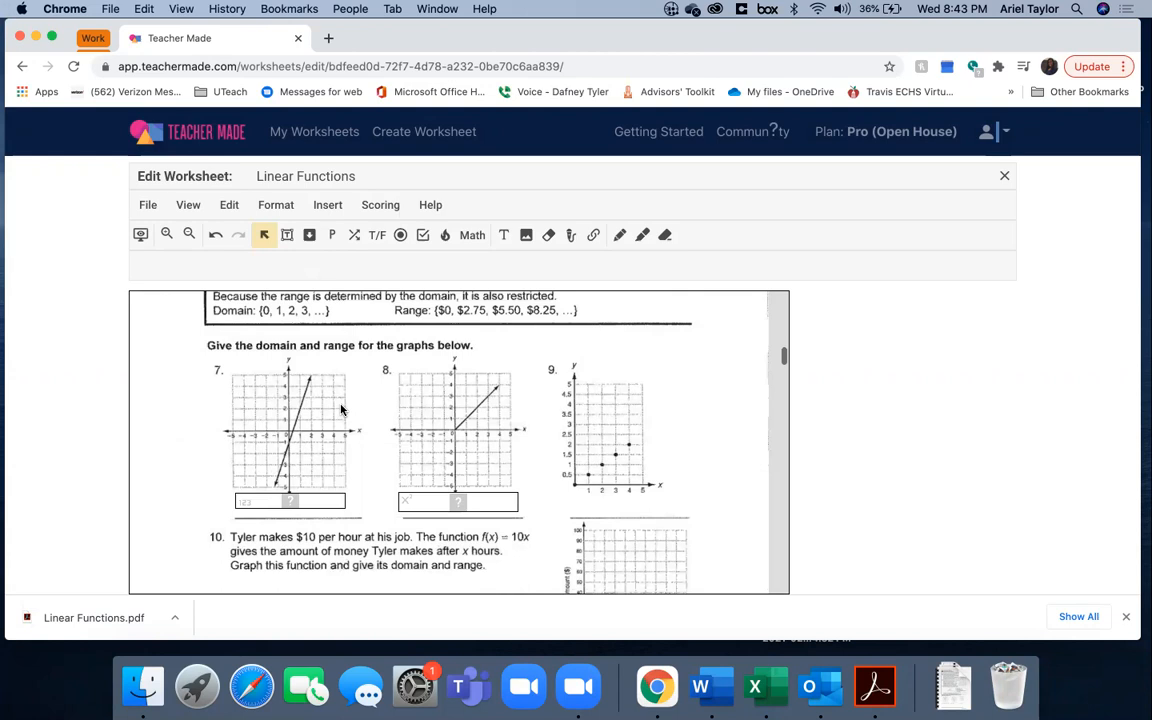
{"action": "scroll", "coordinate": [340, 409], "scroll_direction": "down", "scroll_amount": 1}
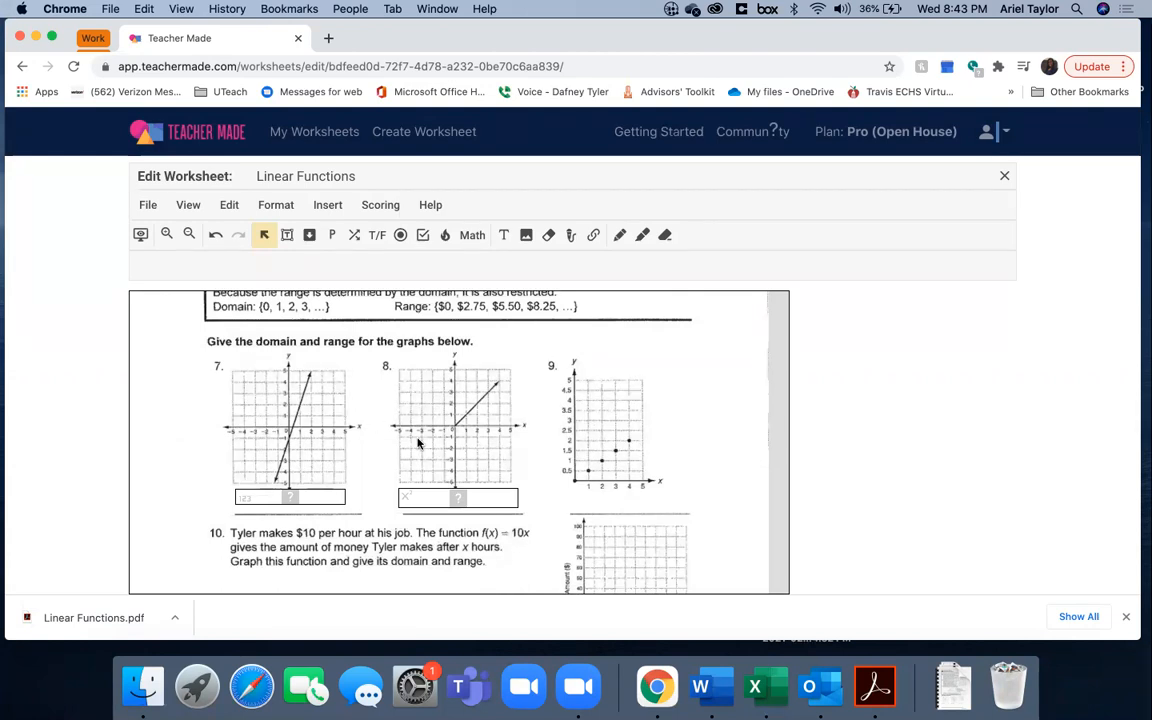
{"action": "scroll", "coordinate": [345, 380], "scroll_direction": "down", "scroll_amount": 20}
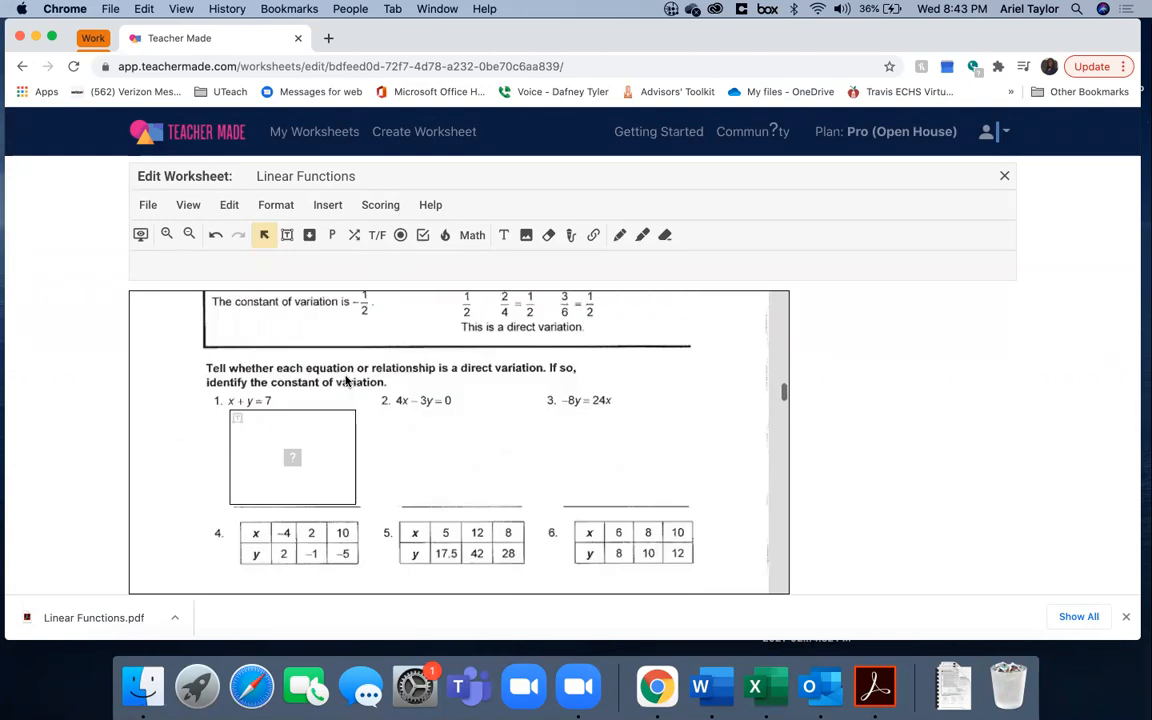
{"action": "scroll", "coordinate": [345, 380], "scroll_direction": "up", "scroll_amount": 20}
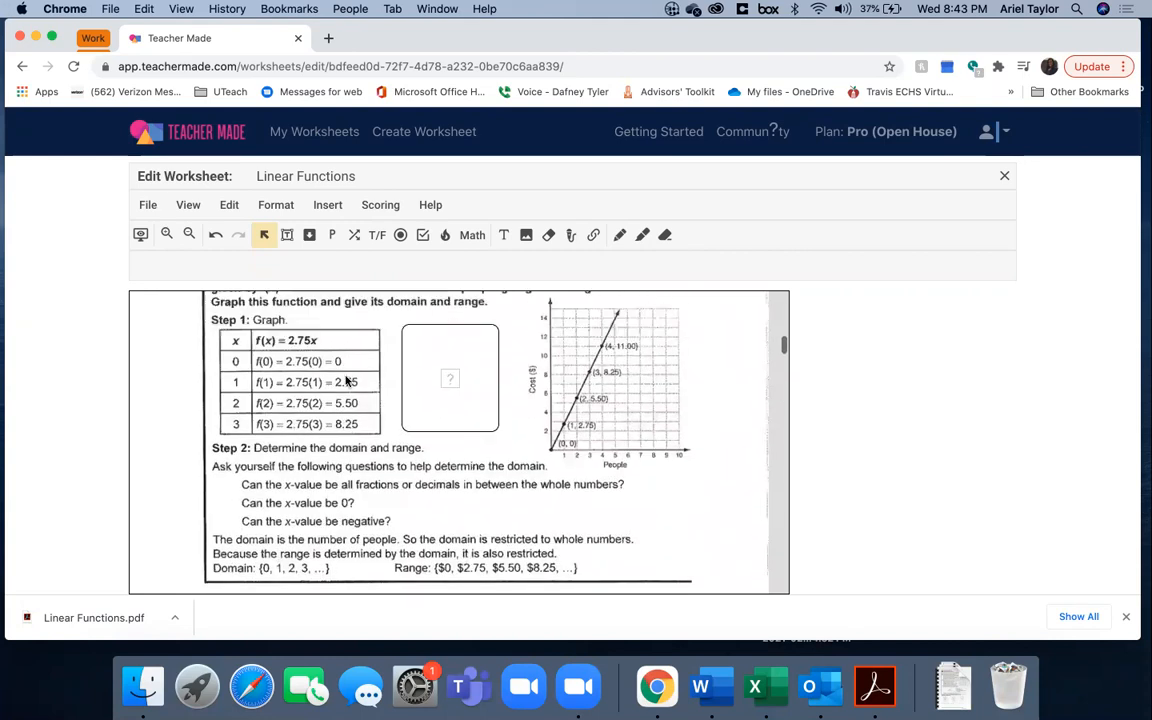
{"action": "scroll", "coordinate": [345, 380], "scroll_direction": "up", "scroll_amount": 5}
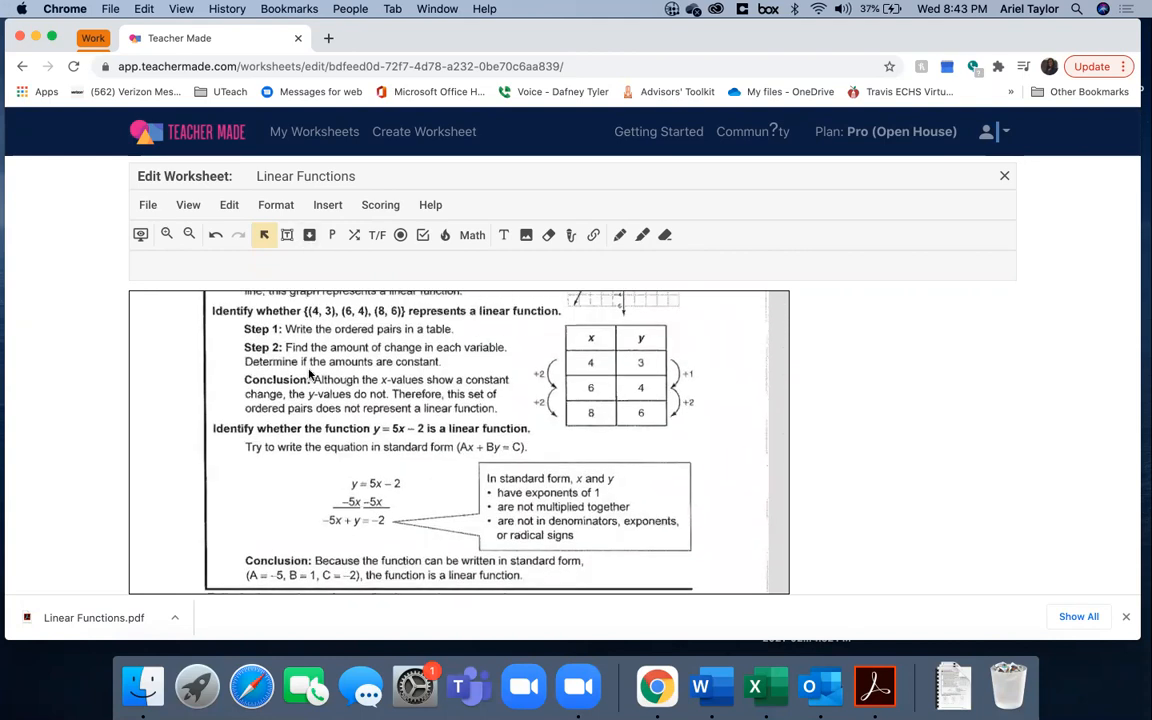
{"action": "scroll", "coordinate": [310, 374], "scroll_direction": "up", "scroll_amount": 5}
{"action": "scroll", "coordinate": [310, 374], "scroll_direction": "down", "scroll_amount": 10}
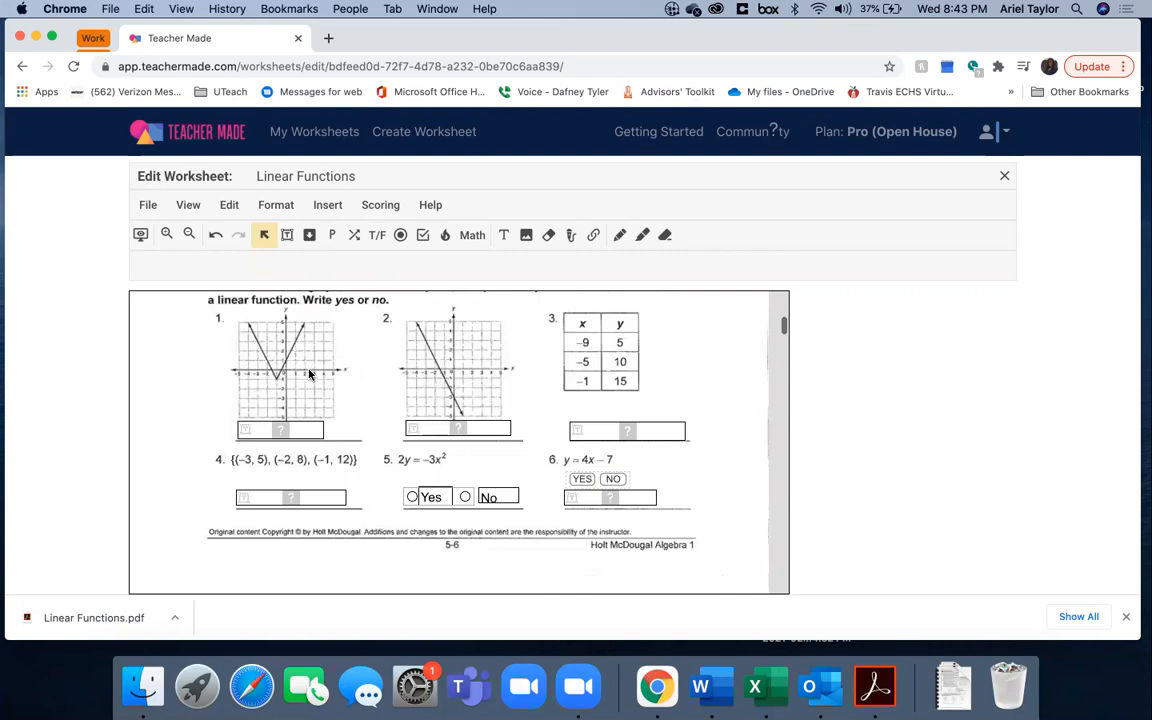
Open the short answer settings of question 1, review the scoring choices, and select 1 point.
{"action": "left_click", "coordinate": [309, 405]}
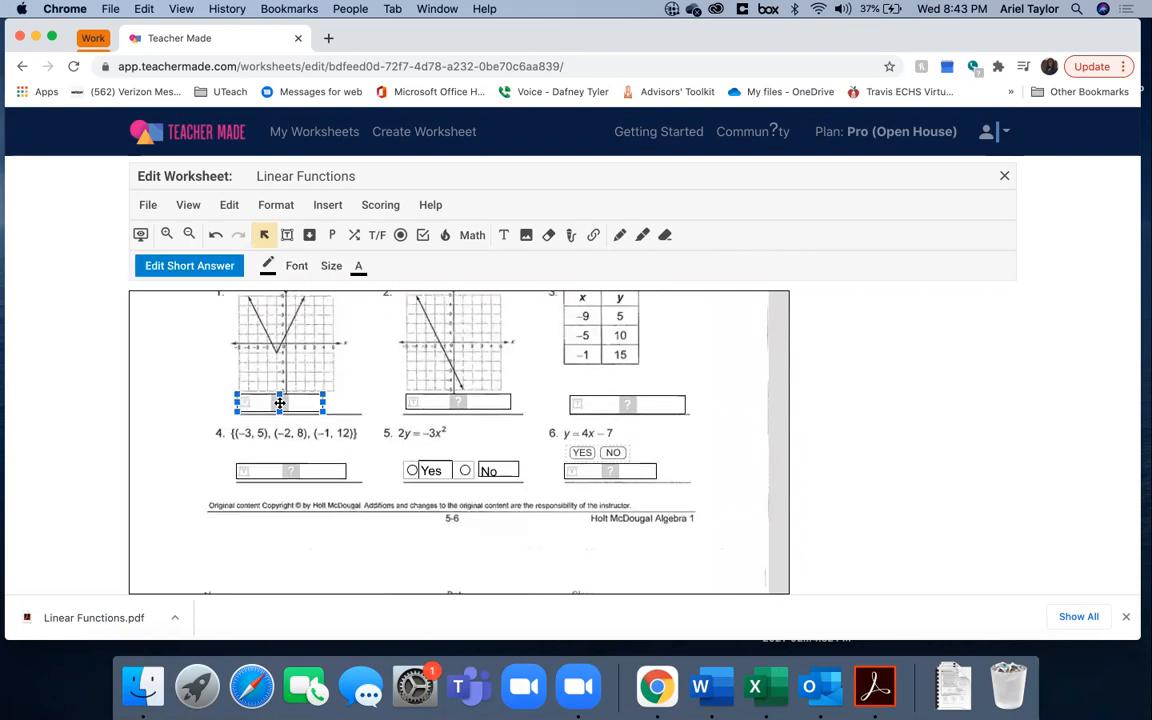
{"action": "right_click", "coordinate": [280, 404]}
{"action": "left_click", "coordinate": [280, 404]}
{"action": "double_click", "coordinate": [280, 403]}
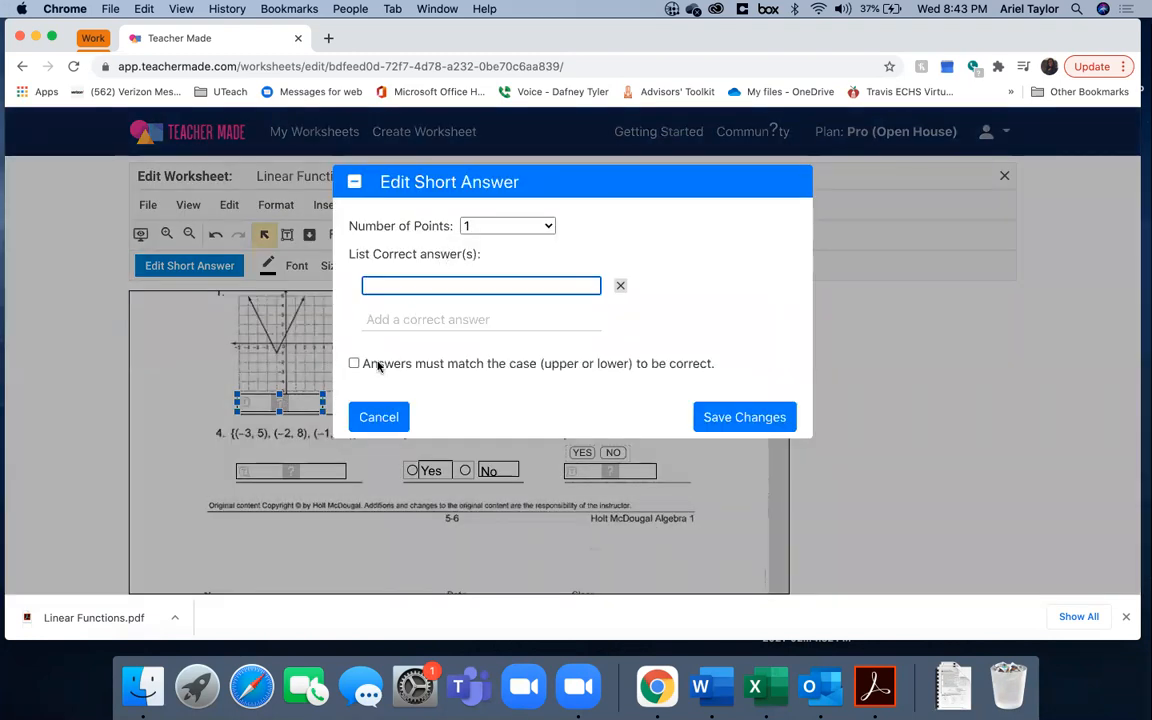
{"action": "left_click", "coordinate": [537, 227]}
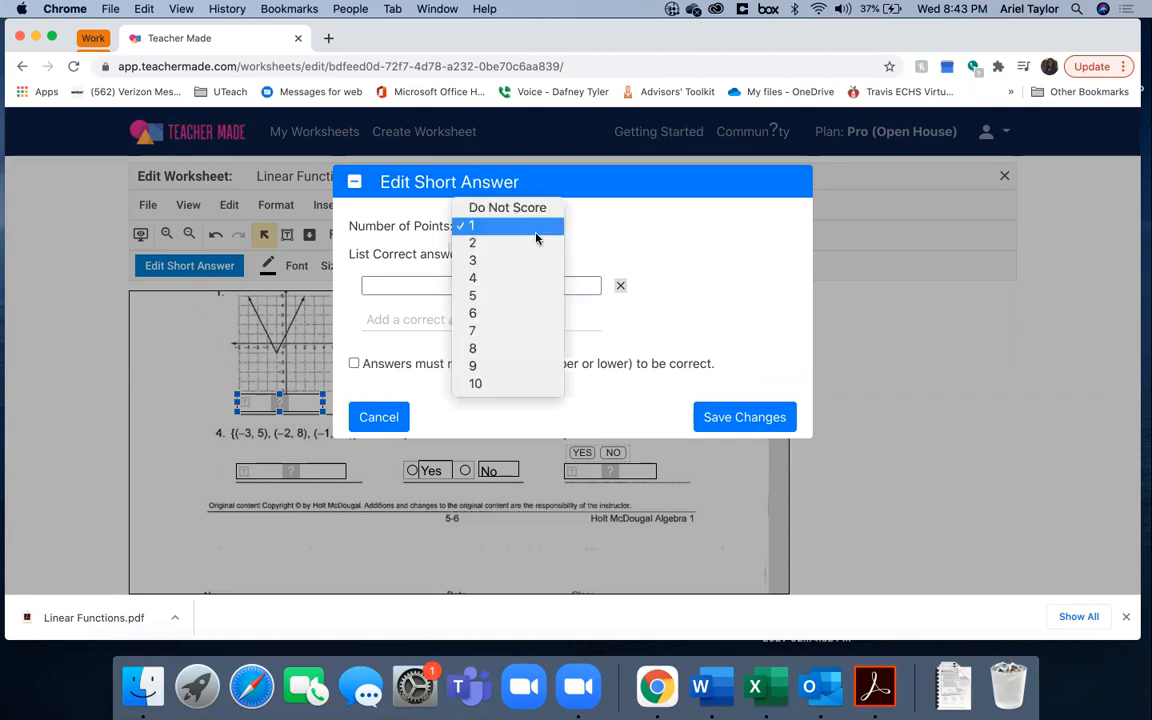
{"action": "left_click", "coordinate": [535, 230]}
Enter "yes" and "yah" as correct answers for question 1's short answer and save the changes.
{"action": "left_click", "coordinate": [453, 284]}
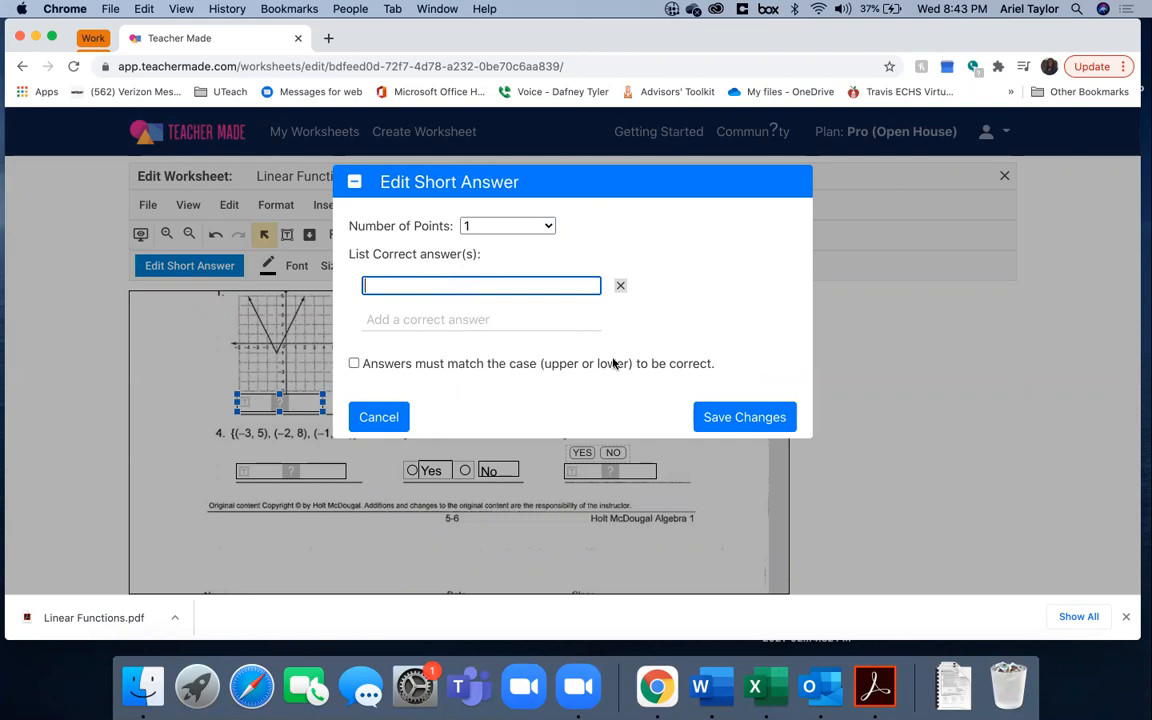
{"action": "type", "text": "yes"}
{"action": "left_click", "coordinate": [485, 320]}
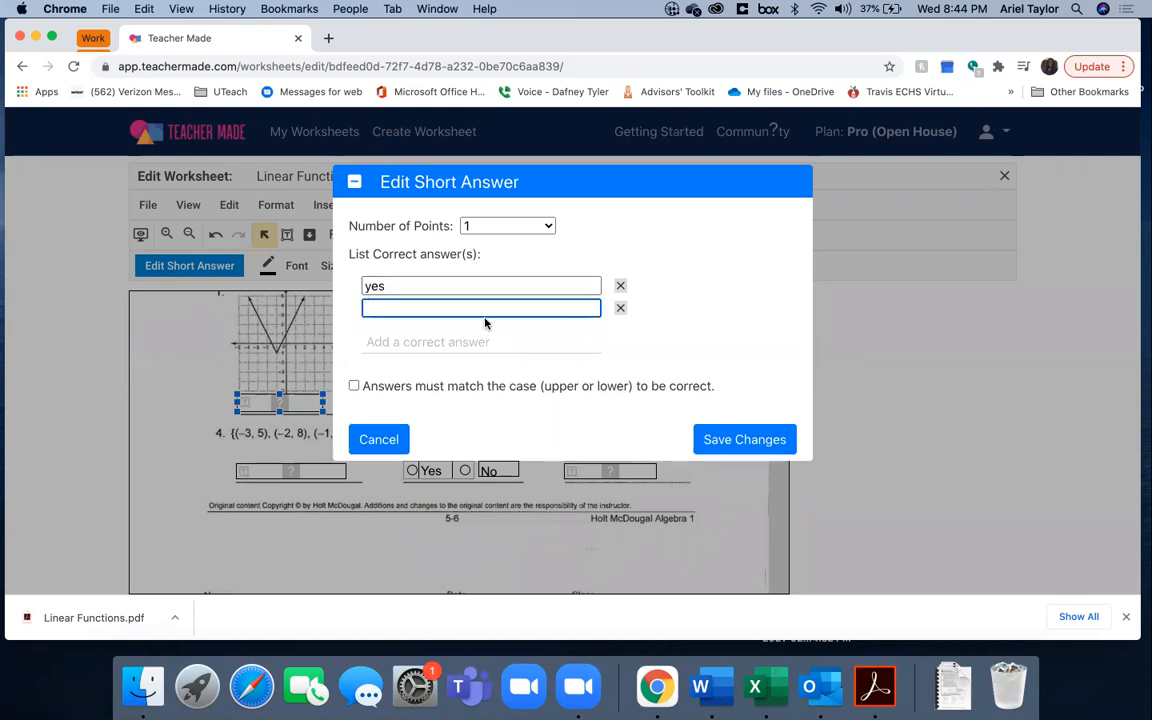
{"action": "type", "text": "yah"}
{"action": "key", "text": "Return"}
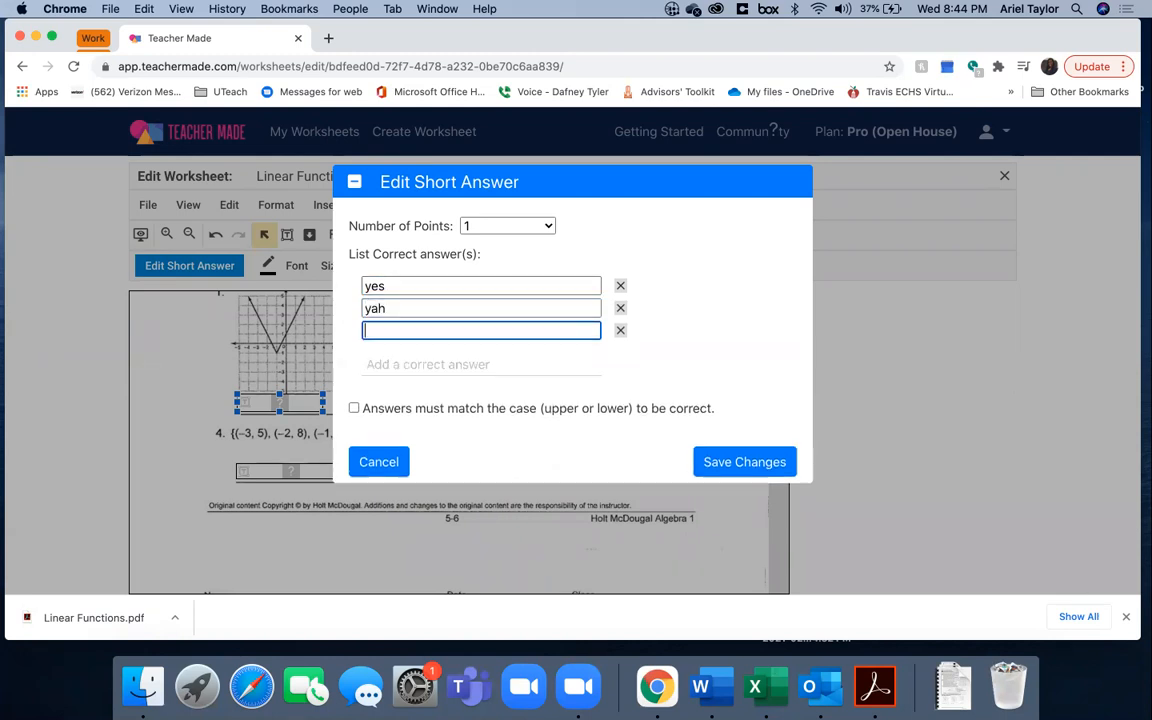
{"action": "left_click", "coordinate": [742, 461]}
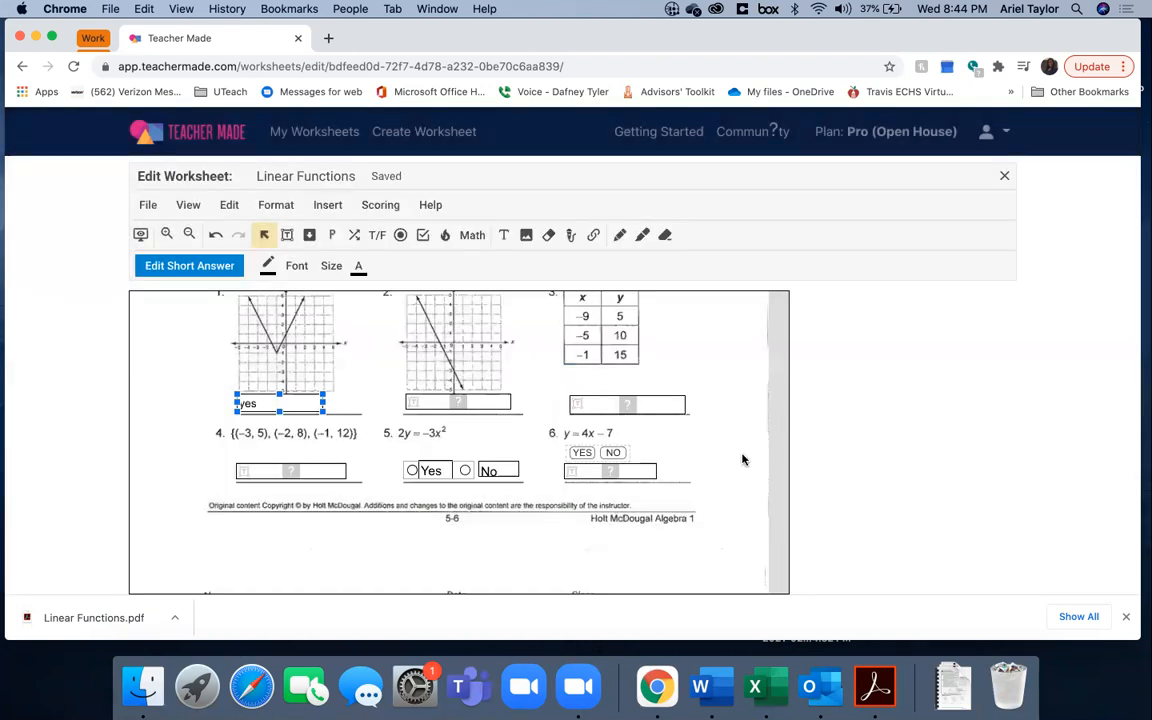
Mark YES as the correct answer for question 6 (y = 4x − 7).
{"action": "left_click", "coordinate": [588, 453]}
{"action": "left_click", "coordinate": [588, 453]}
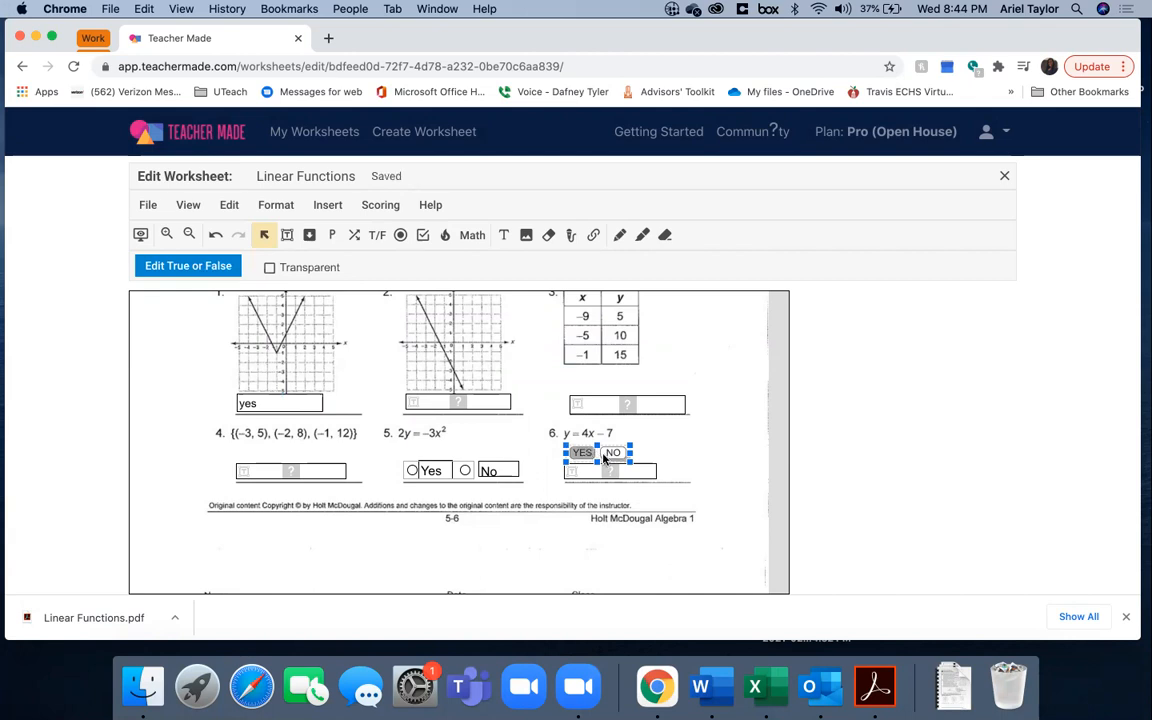
Look over the remaining worksheet pages and close the worksheet editor.
{"action": "scroll", "coordinate": [520, 478], "scroll_direction": "down", "scroll_amount": 15}
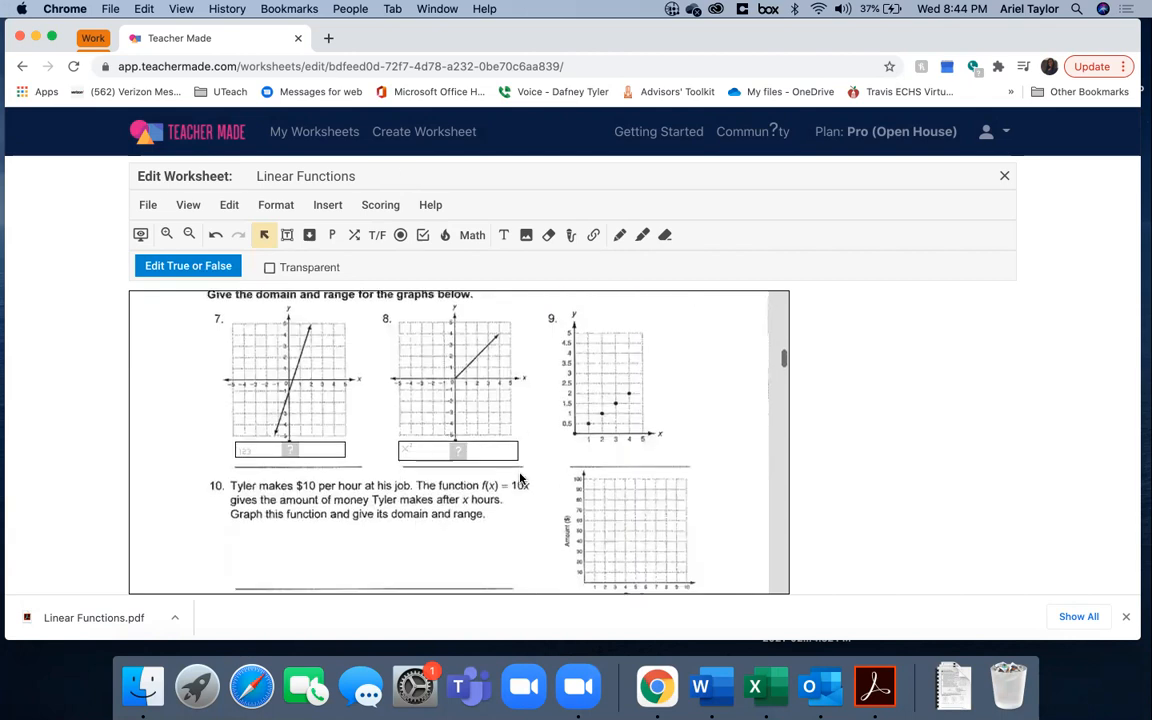
{"action": "scroll", "coordinate": [520, 478], "scroll_direction": "up", "scroll_amount": 2}
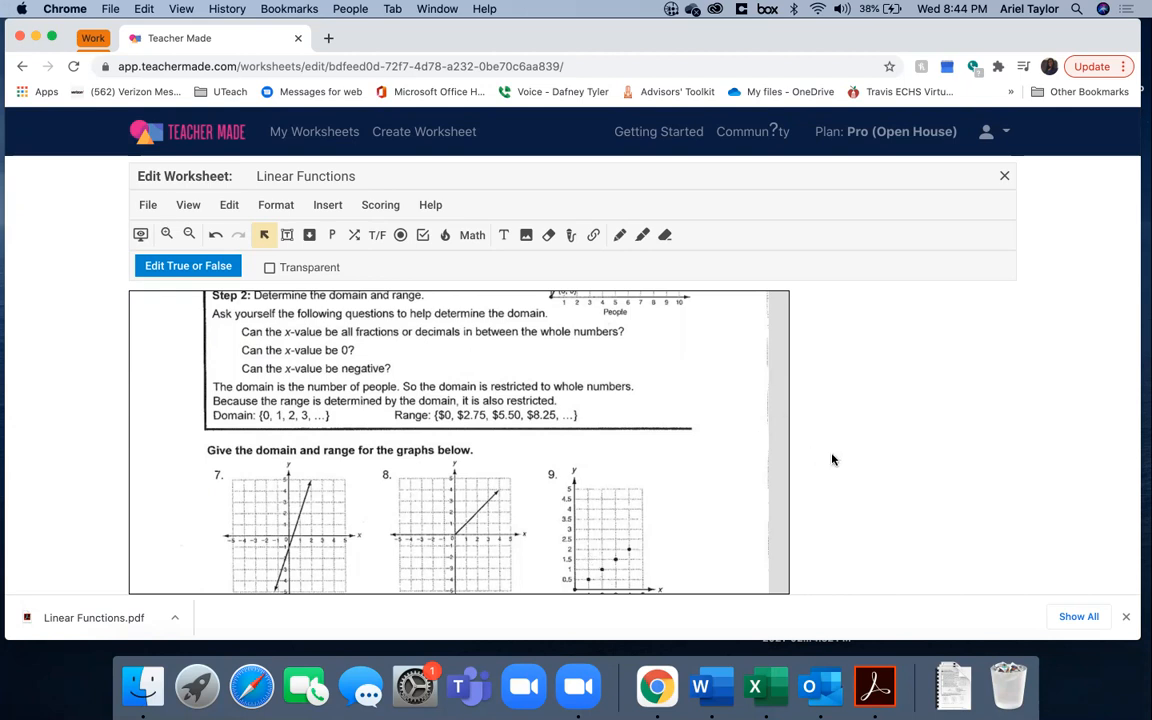
{"action": "scroll", "coordinate": [715, 475], "scroll_direction": "down", "scroll_amount": 20}
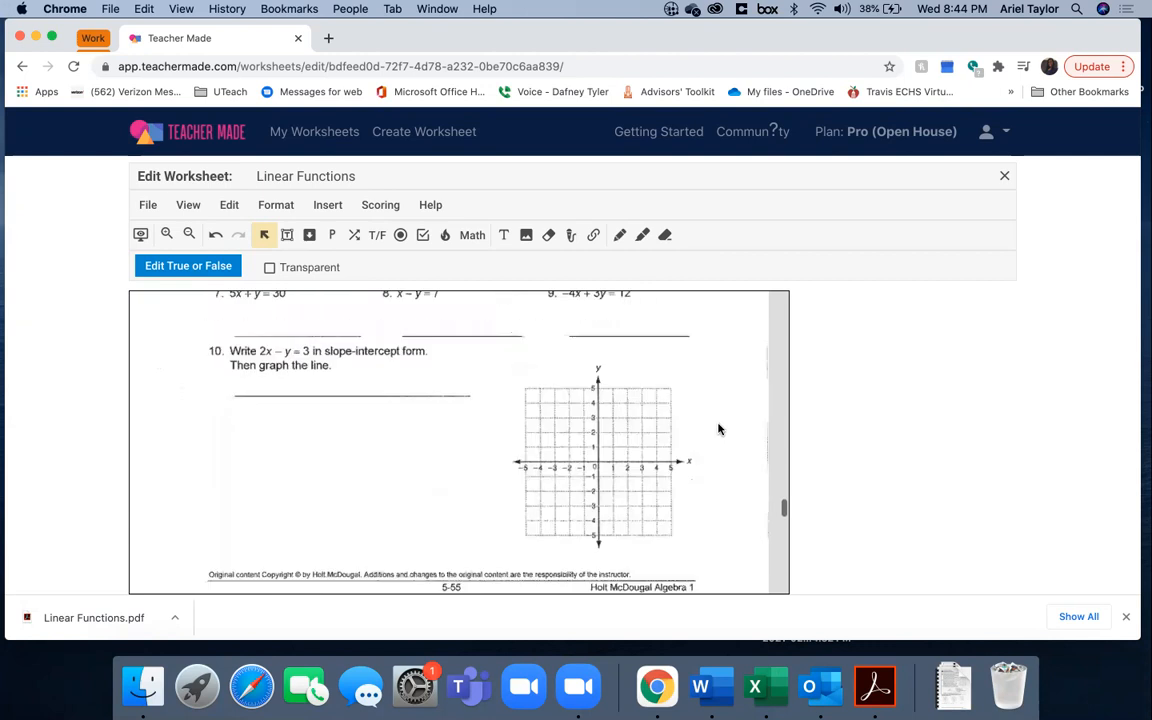
{"action": "scroll", "coordinate": [718, 429], "scroll_direction": "up", "scroll_amount": 15}
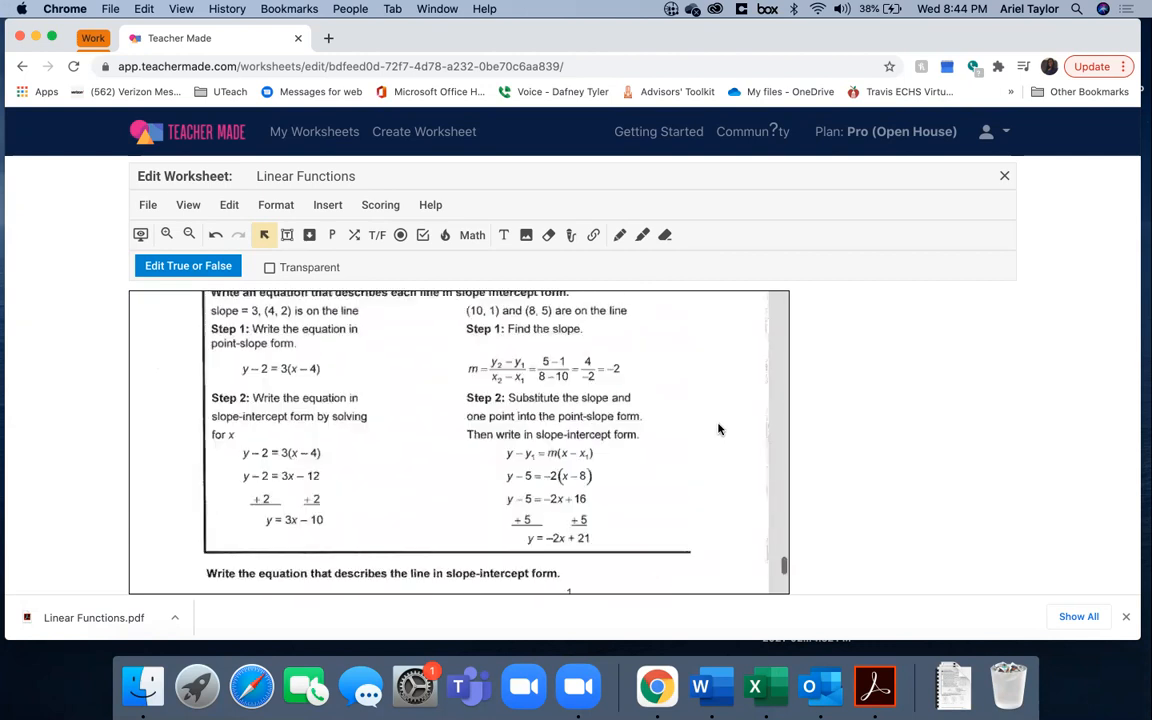
{"action": "scroll", "coordinate": [718, 429], "scroll_direction": "up", "scroll_amount": 10}
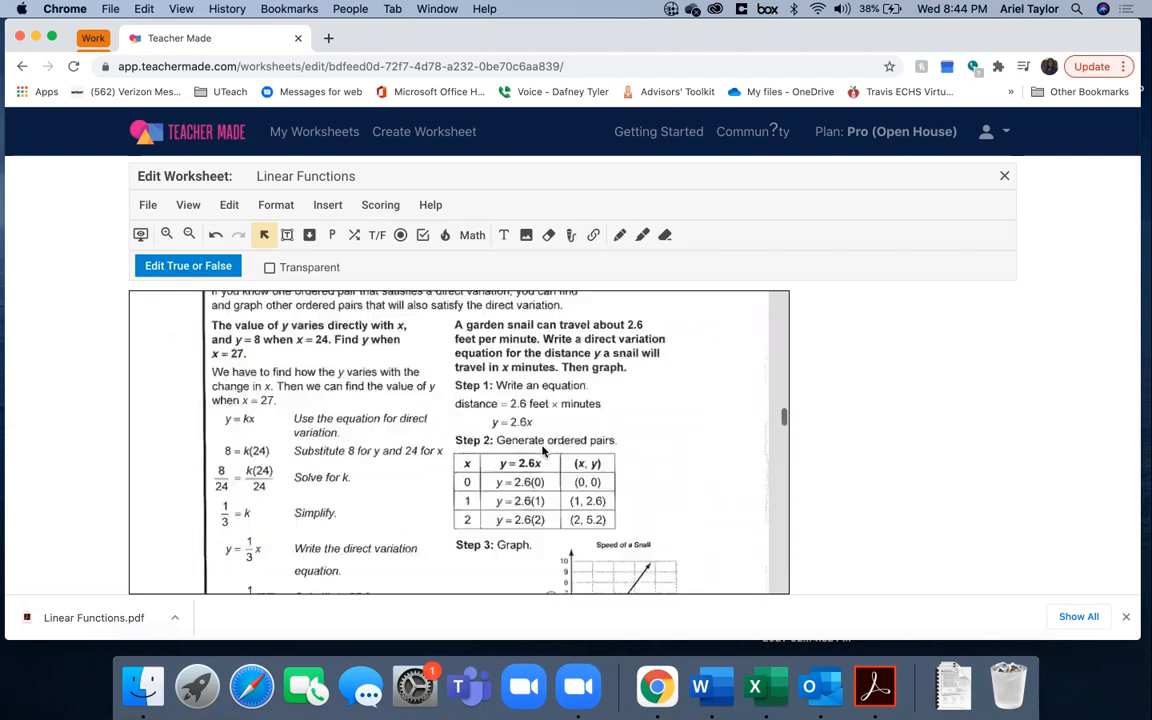
{"action": "left_click", "coordinate": [147, 205]}
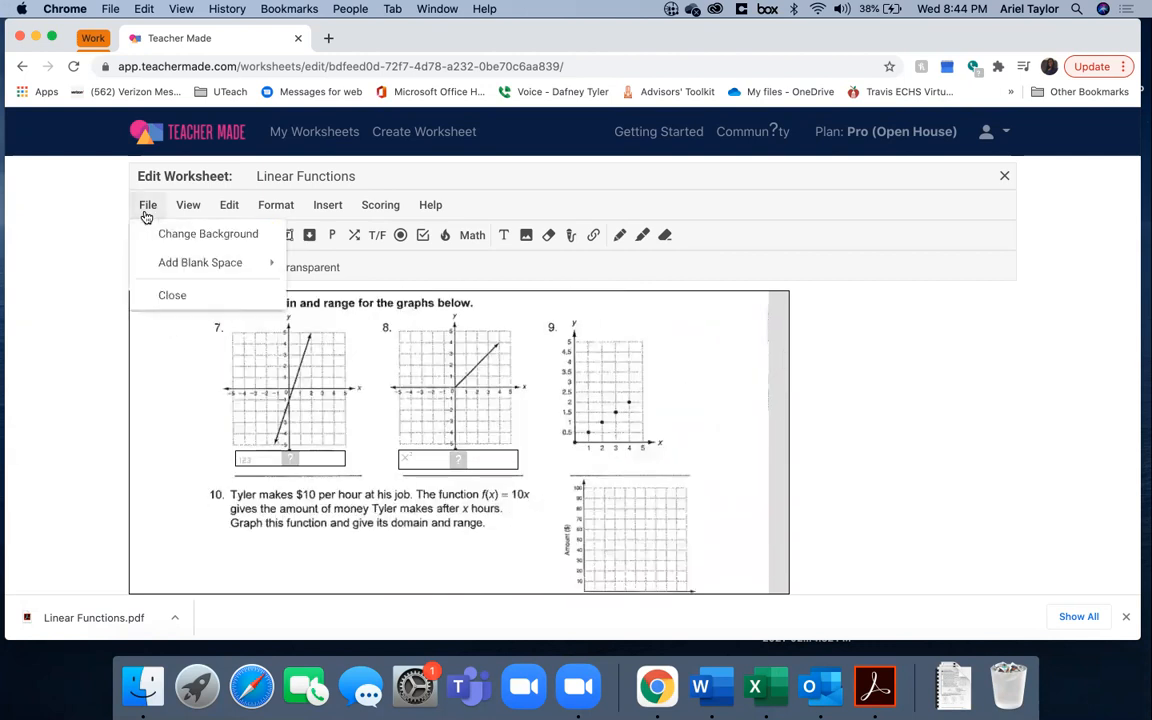
{"action": "left_click", "coordinate": [172, 298]}
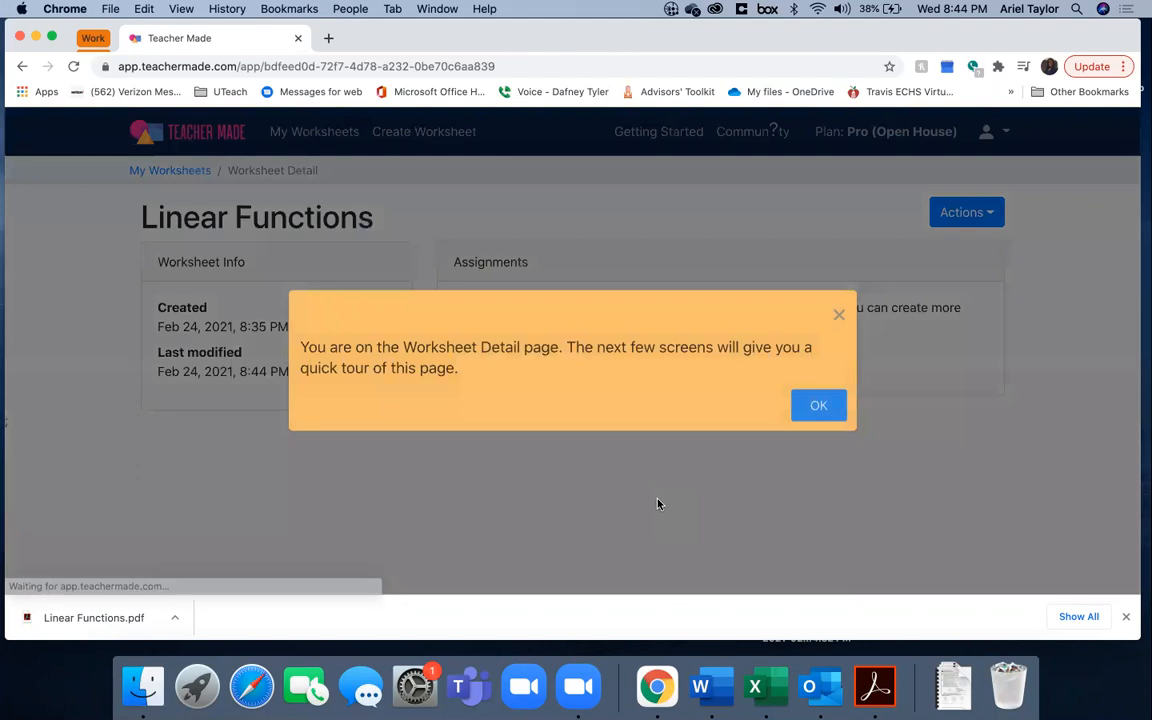
Go through the three-step tour of the Worksheet Detail page and finish it.
{"action": "left_click", "coordinate": [818, 405]}
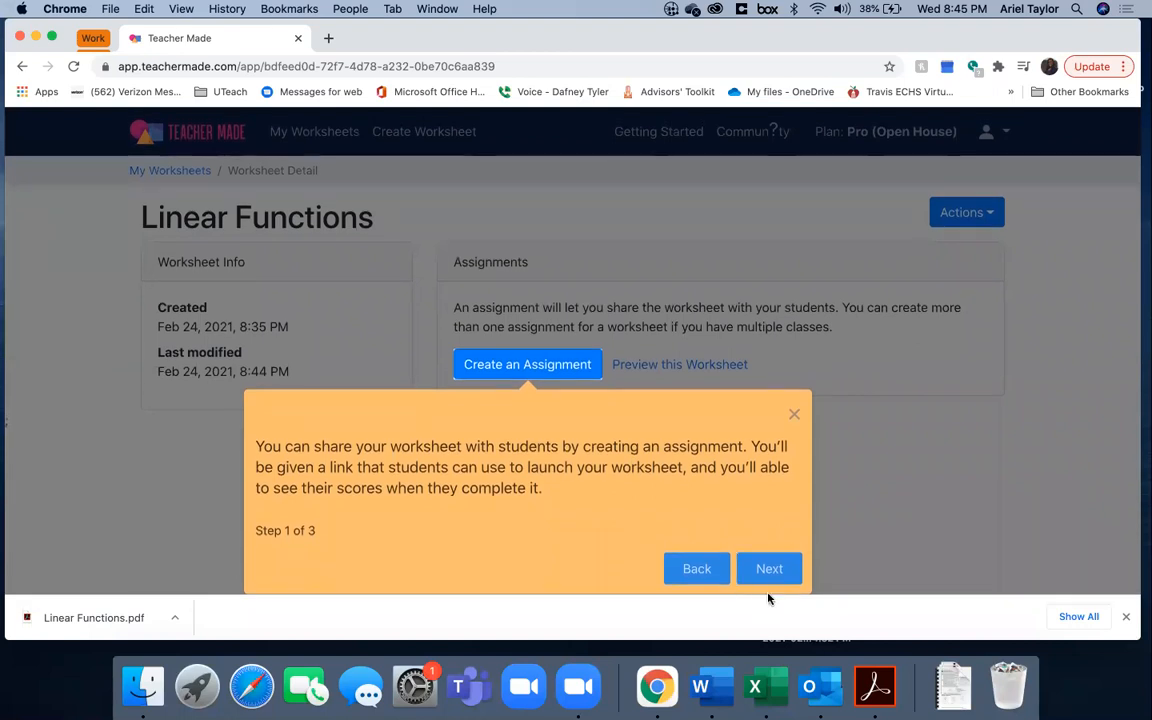
{"action": "left_click", "coordinate": [762, 570]}
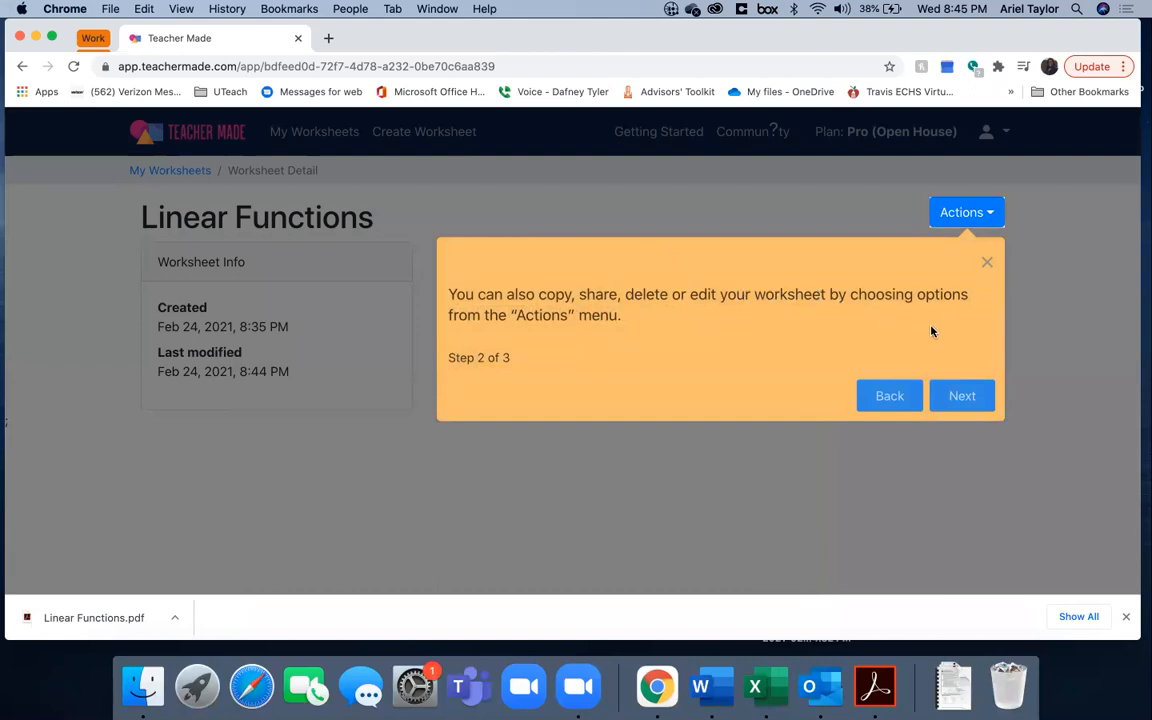
{"action": "left_click", "coordinate": [960, 397]}
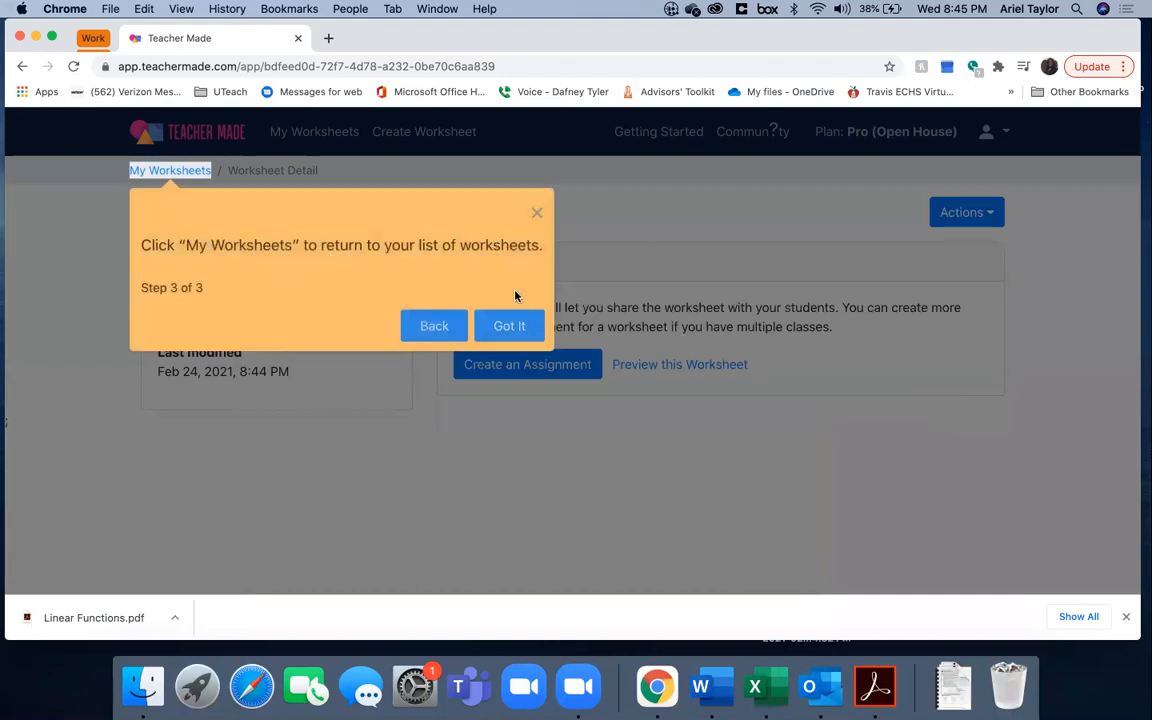
{"action": "left_click", "coordinate": [510, 327]}
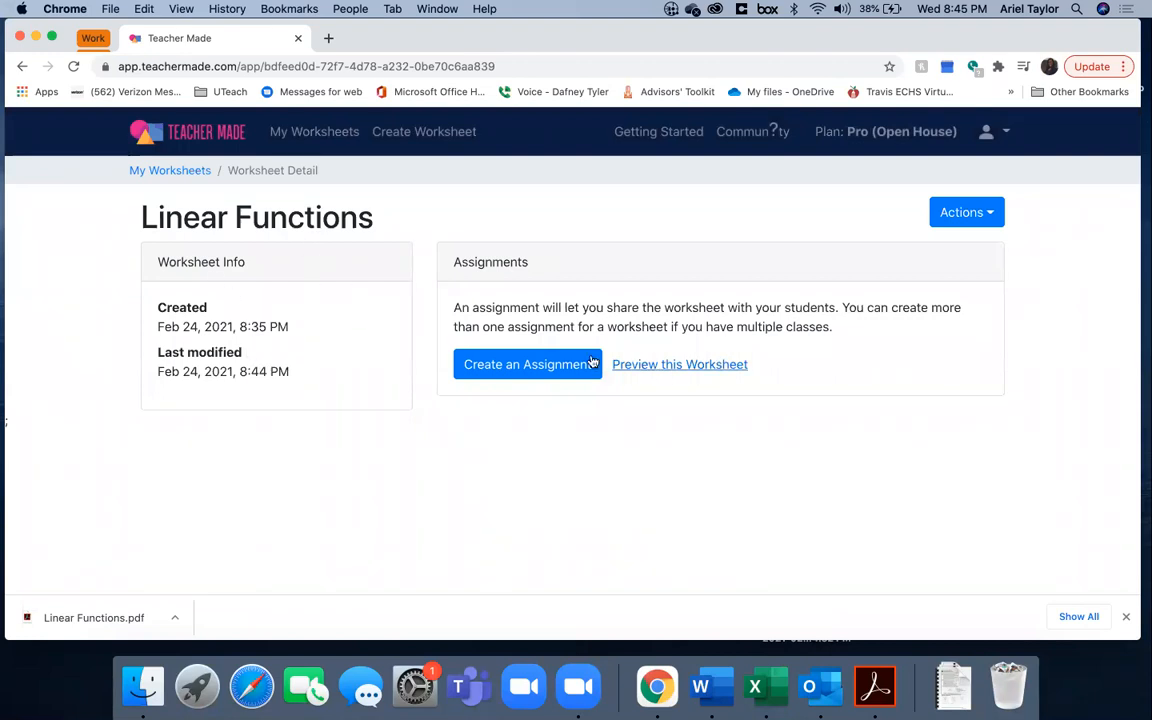
Return to the worksheet list, enable sharing for the Linear Functions worksheet, and copy its share link.
{"action": "left_click", "coordinate": [166, 173]}
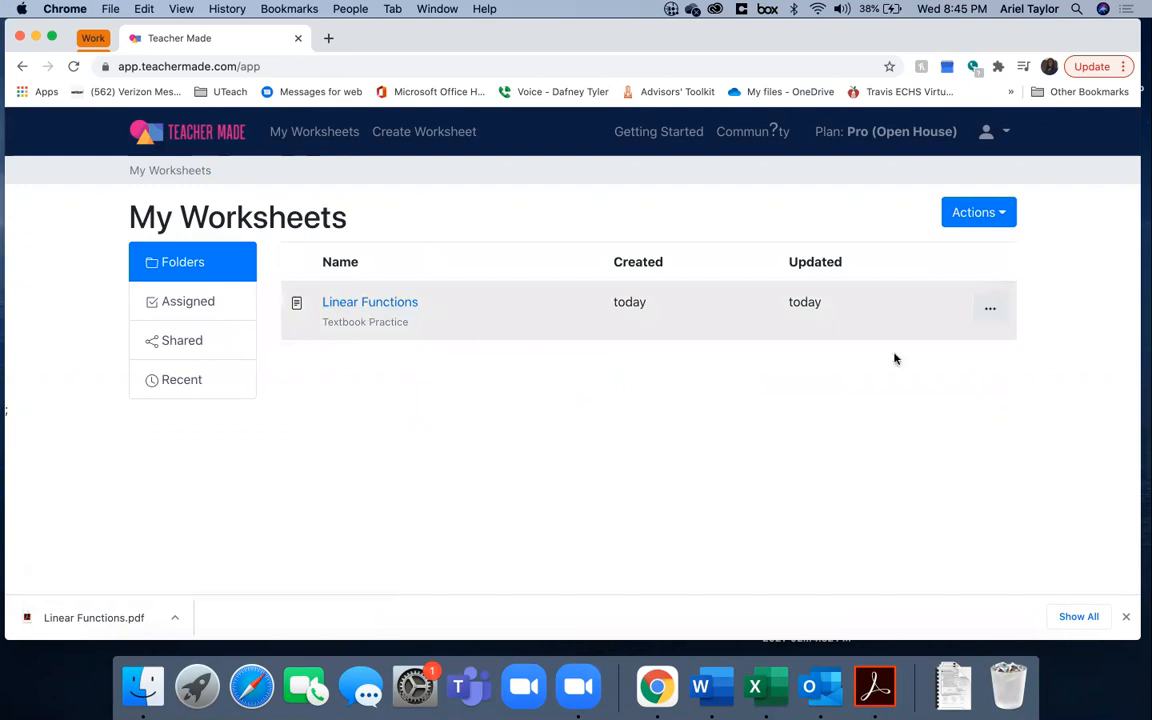
{"action": "left_click", "coordinate": [989, 310]}
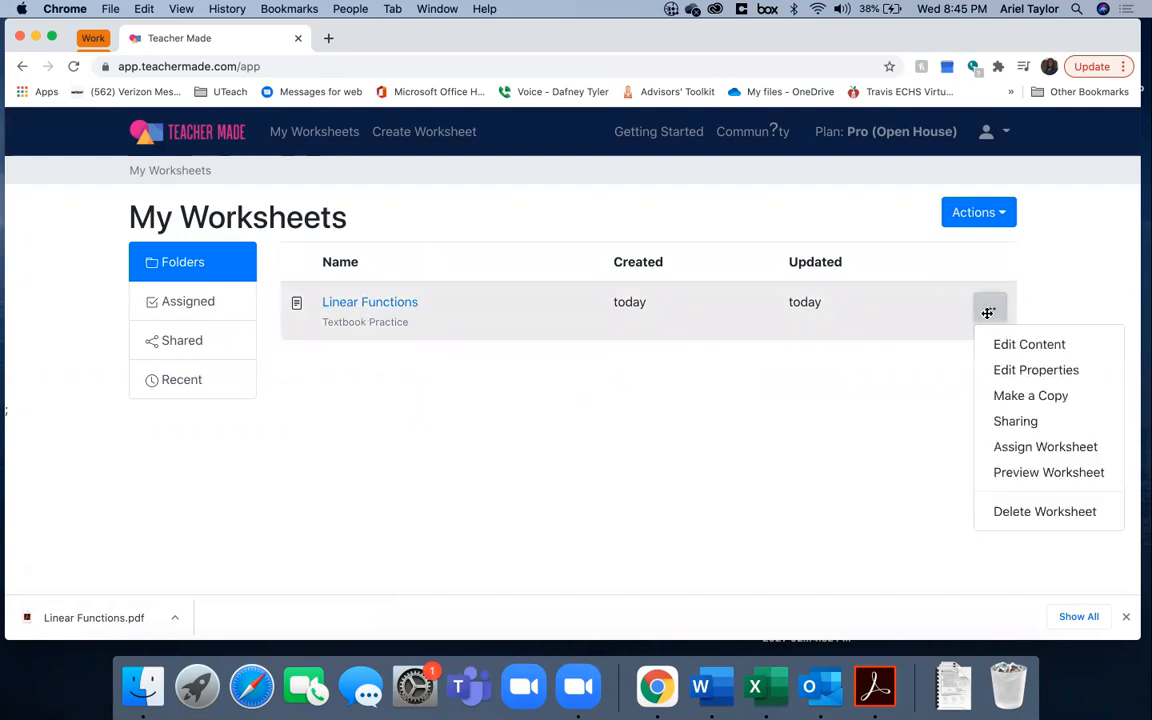
{"action": "left_click", "coordinate": [1015, 421]}
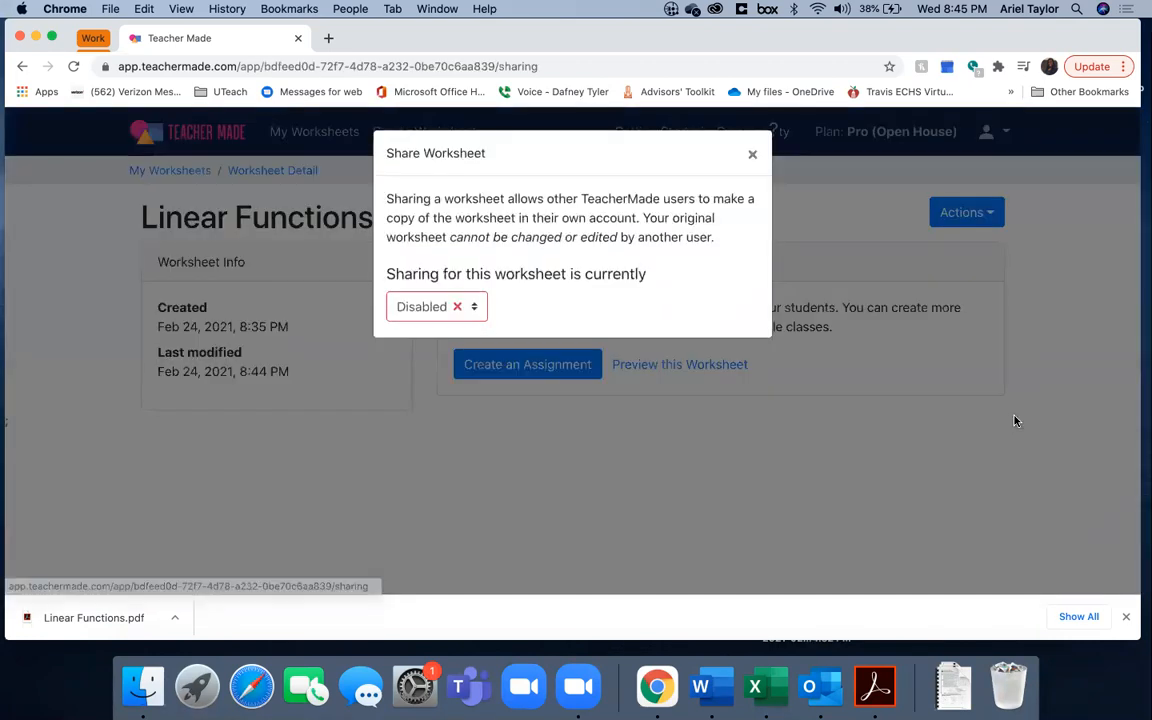
{"action": "left_click", "coordinate": [445, 312]}
{"action": "left_click", "coordinate": [440, 325]}
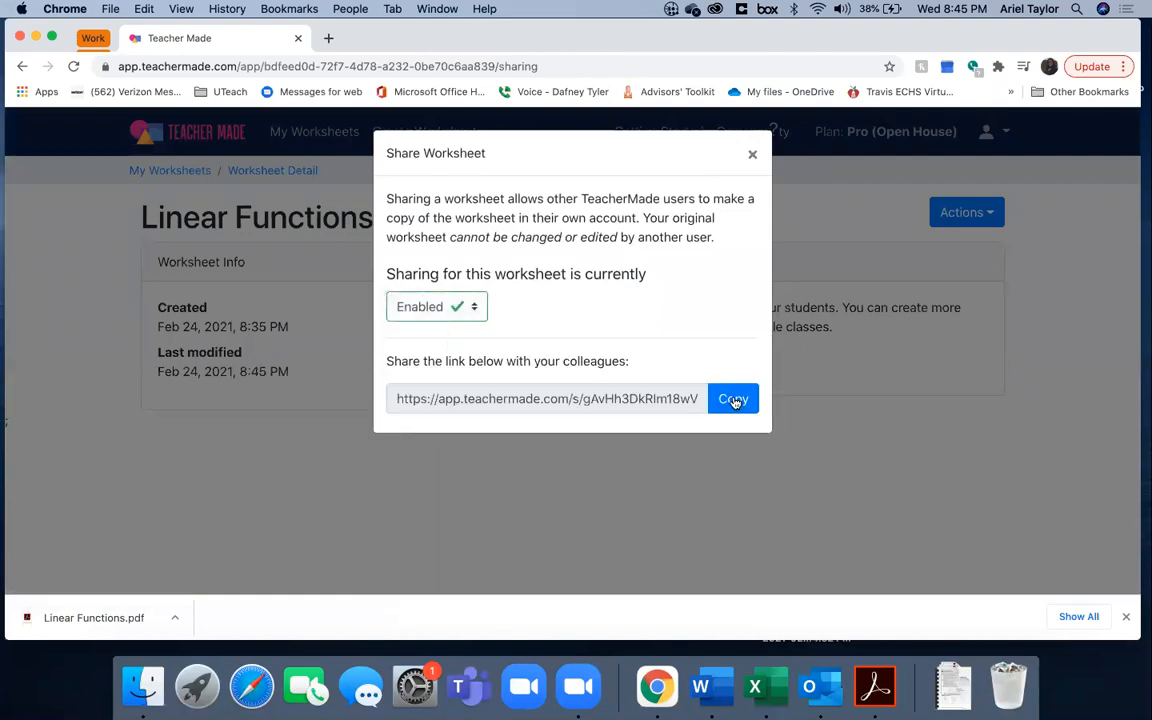
{"action": "left_click", "coordinate": [733, 400]}
Open the copied share link in a new incognito window to view what colleagues get, and minimize that window.
{"action": "left_click", "coordinate": [1122, 68]}
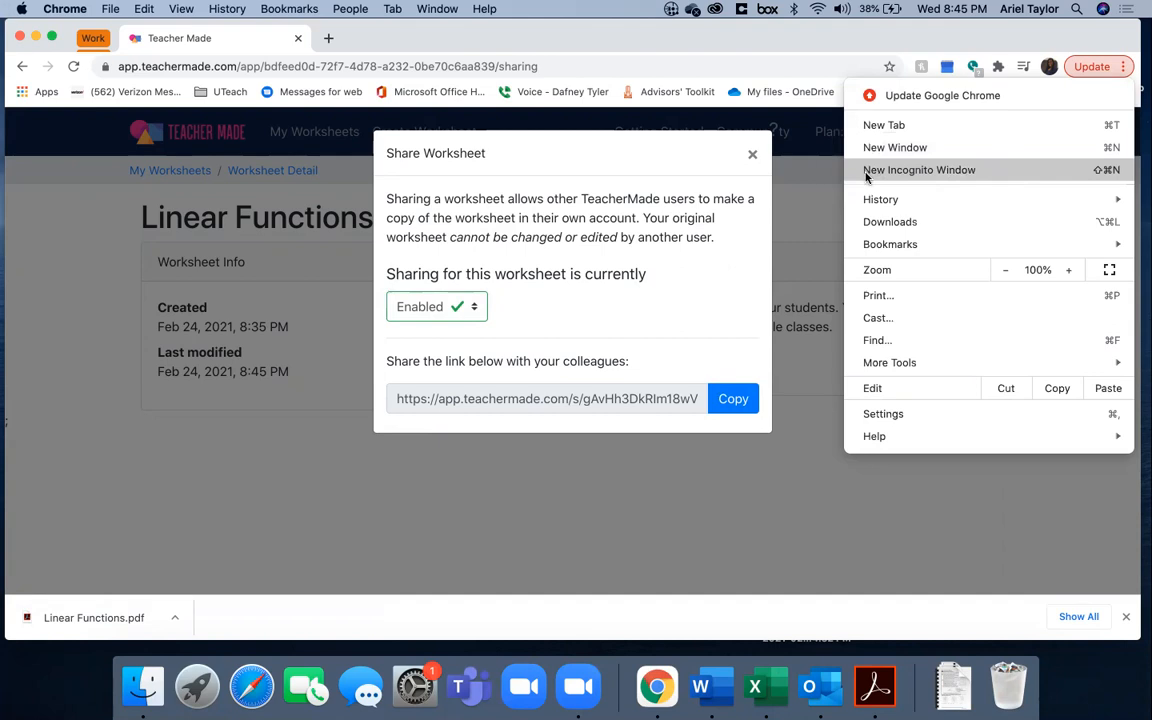
{"action": "left_click", "coordinate": [915, 172]}
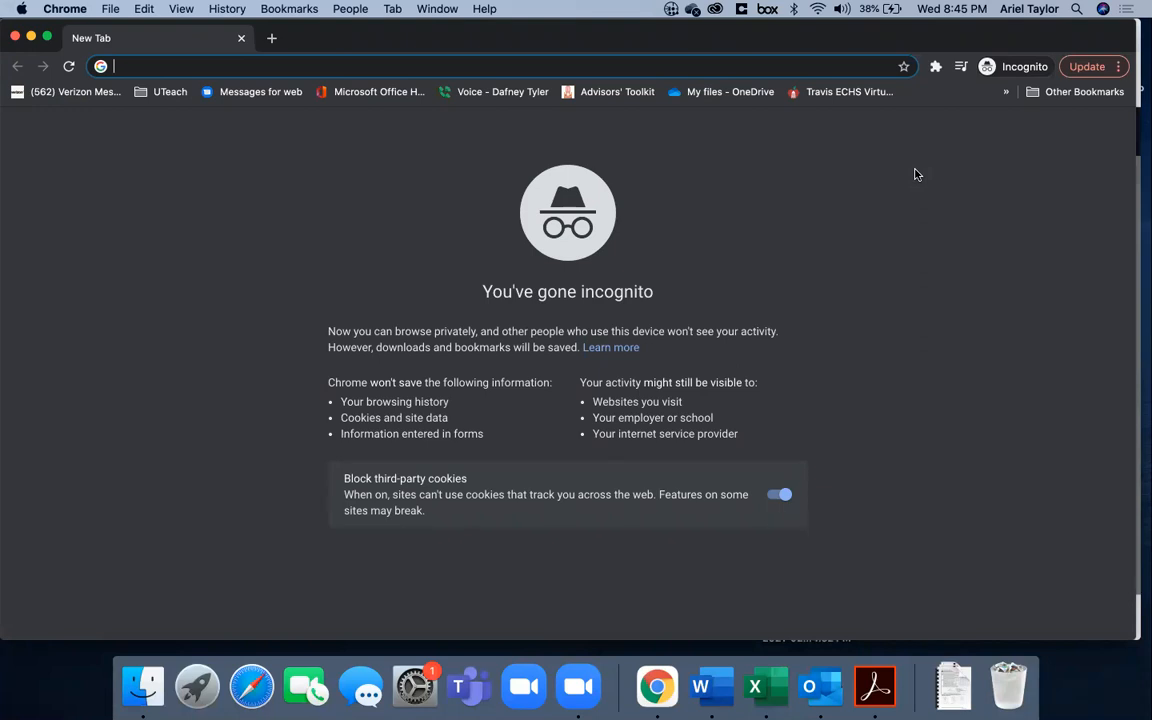
{"action": "key", "text": "super+v"}
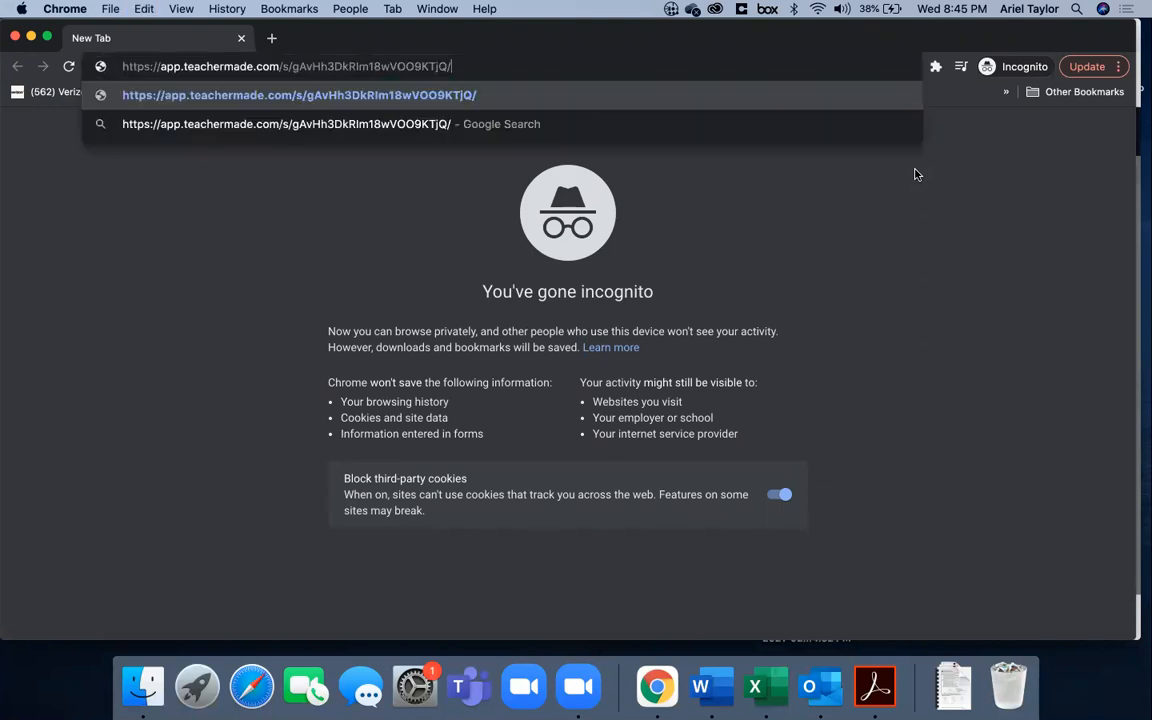
{"action": "key", "text": "Return"}
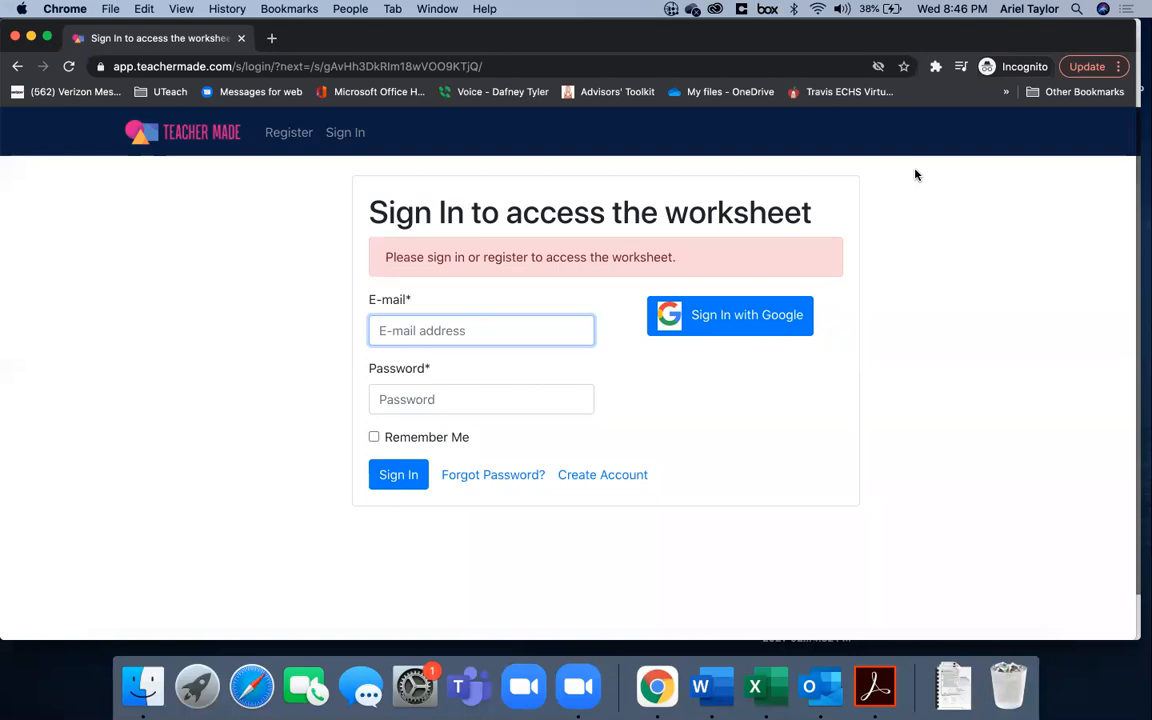
{"action": "left_click", "coordinate": [31, 38]}
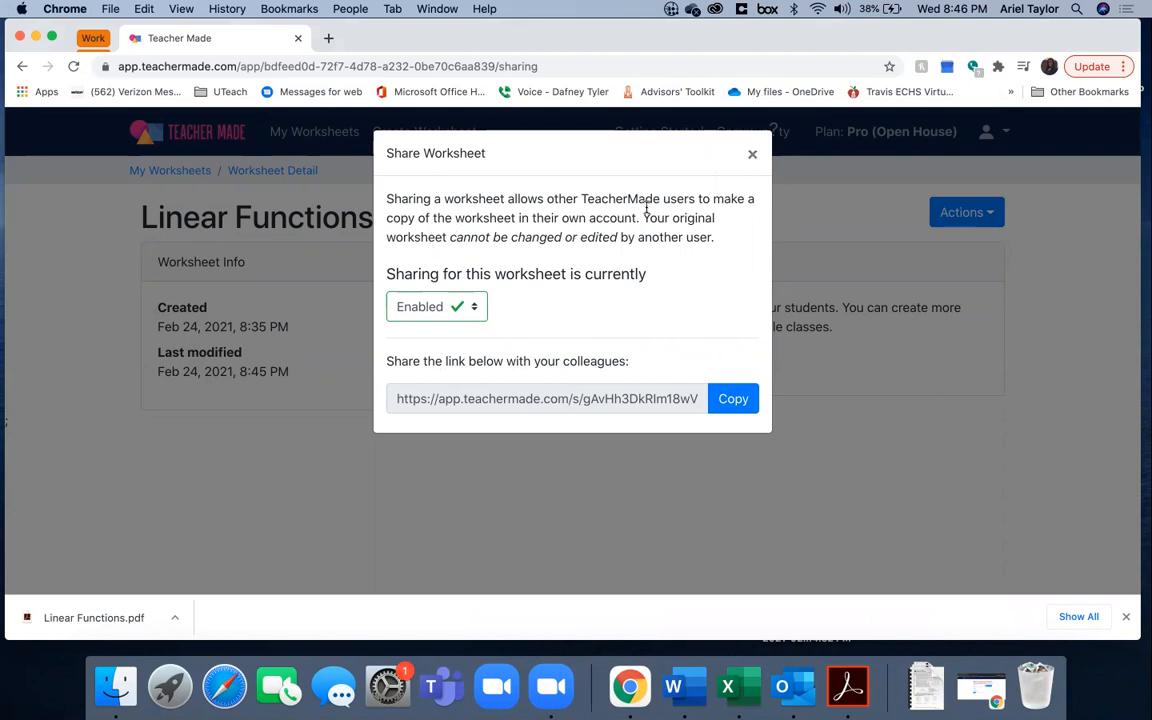
Close the sharing settings, return to the worksheet list, and start assigning the Linear Functions worksheet.
{"action": "left_click", "coordinate": [753, 156]}
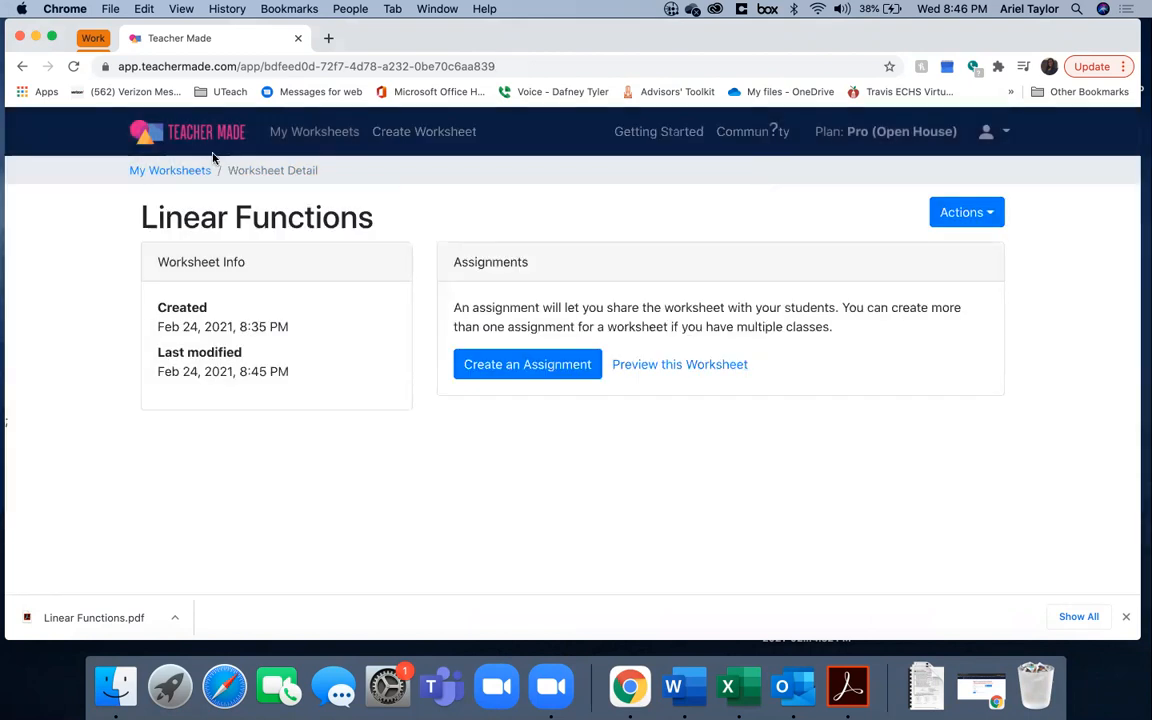
{"action": "left_click", "coordinate": [197, 177]}
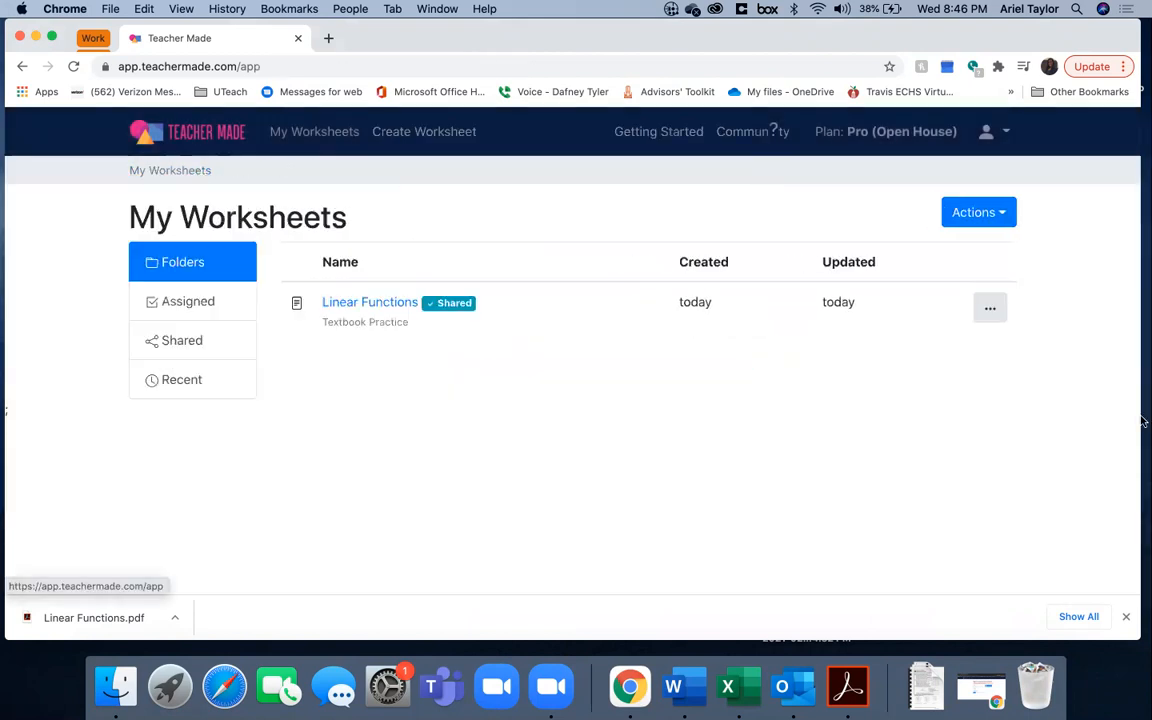
{"action": "left_click", "coordinate": [993, 307]}
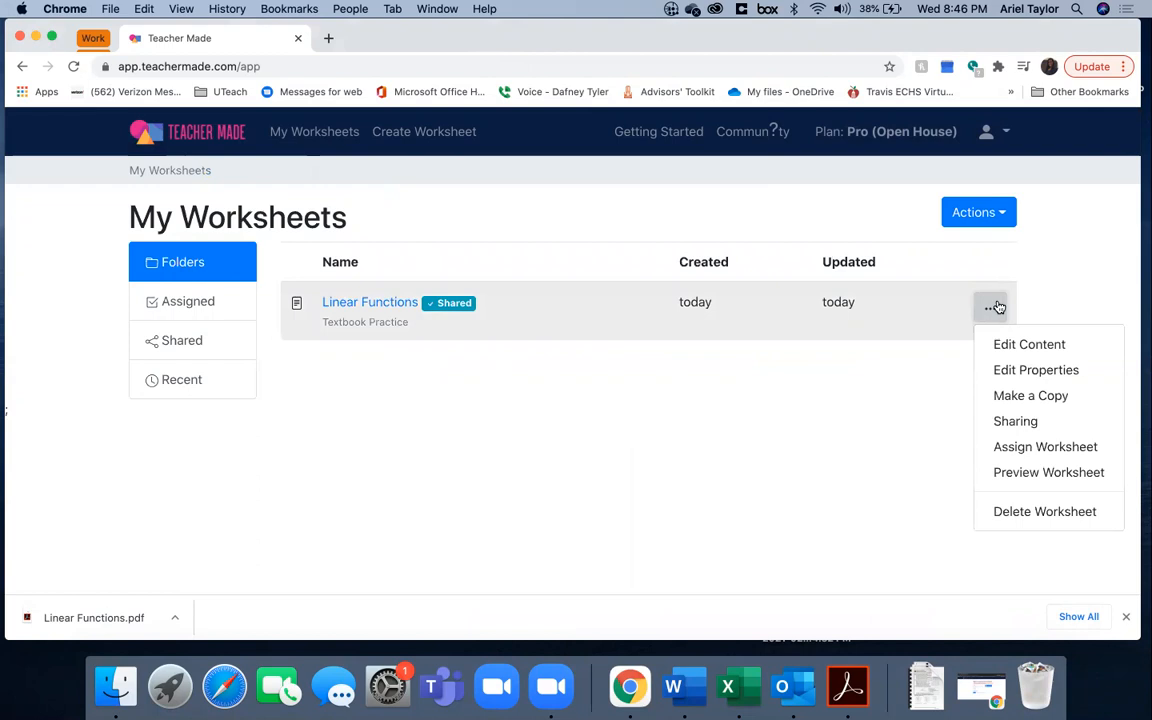
{"action": "left_click", "coordinate": [1018, 450]}
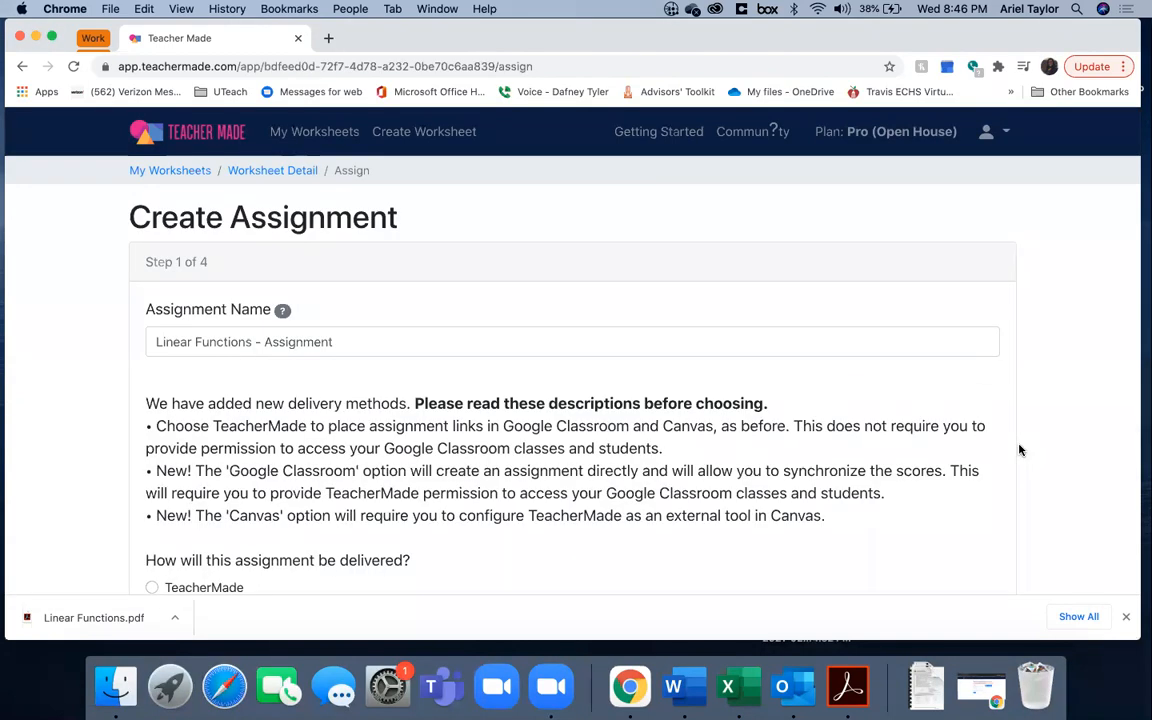
Set the assignment's delivery to TeacherMade and have students sign in using a Name or ID.
{"action": "scroll", "coordinate": [1020, 450], "scroll_direction": "down", "scroll_amount": 3}
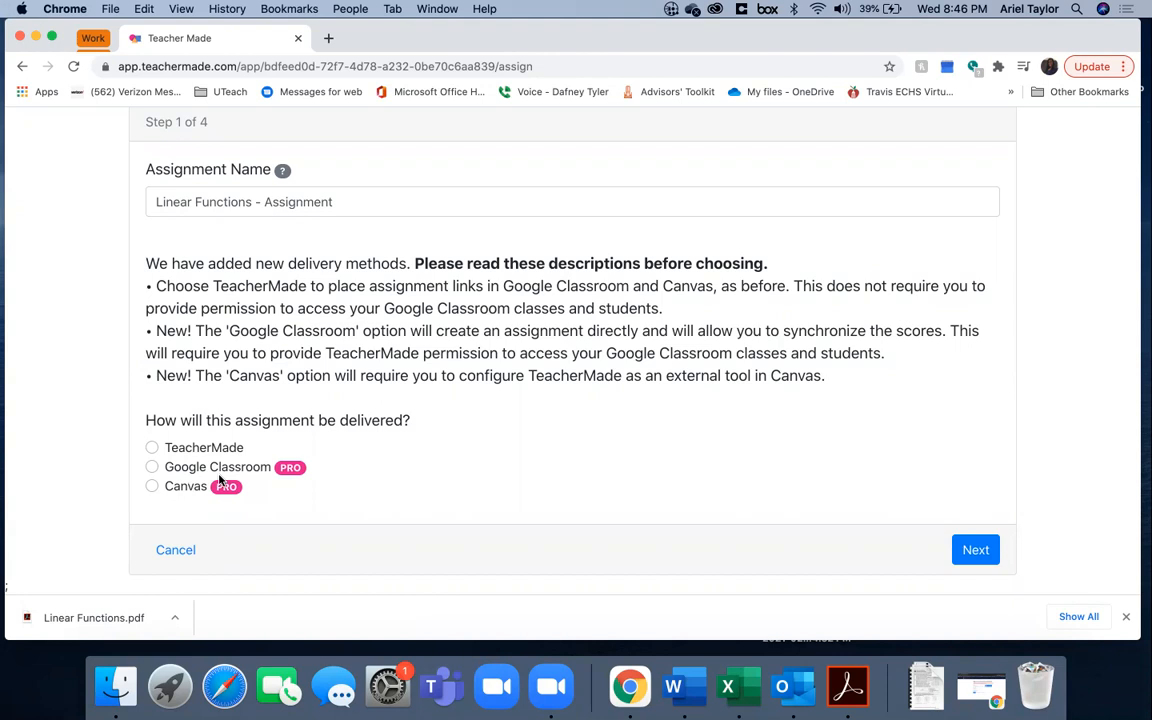
{"action": "left_click", "coordinate": [194, 448]}
{"action": "left_click", "coordinate": [974, 550]}
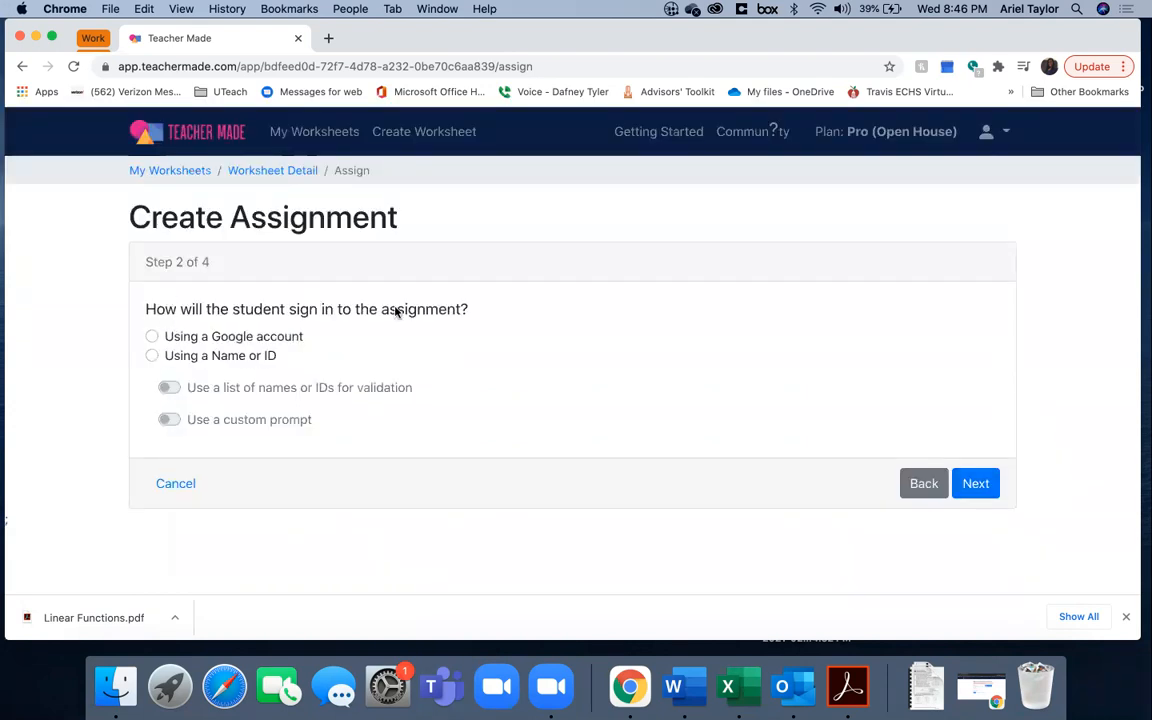
{"action": "left_click", "coordinate": [155, 356]}
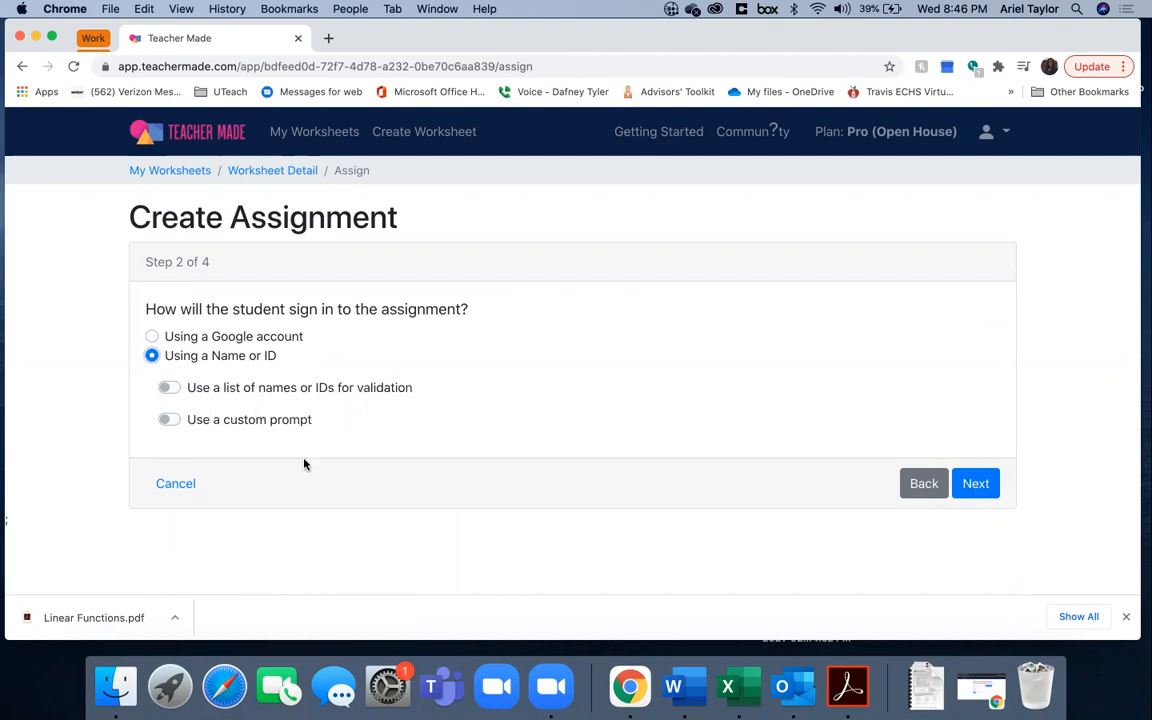
{"action": "left_click", "coordinate": [977, 483]}
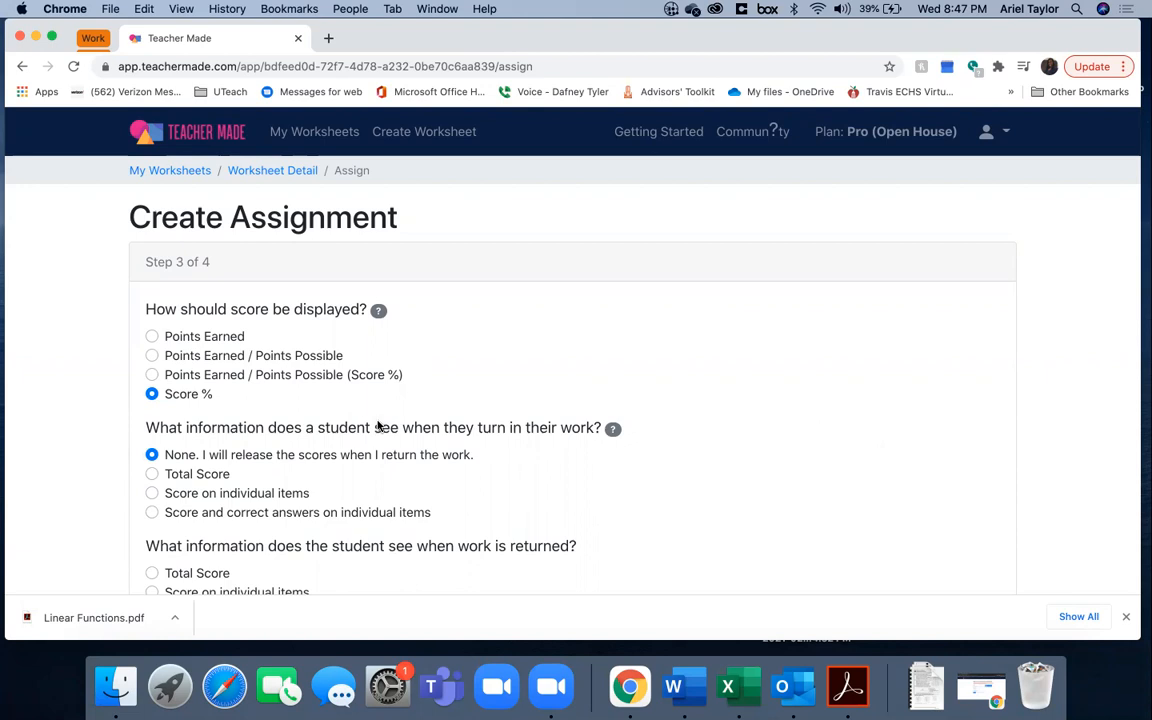
Keep the default score and feedback options and both student tools, textboxes and drawing, and save the assignment.
{"action": "scroll", "coordinate": [360, 420], "scroll_direction": "down", "scroll_amount": 3}
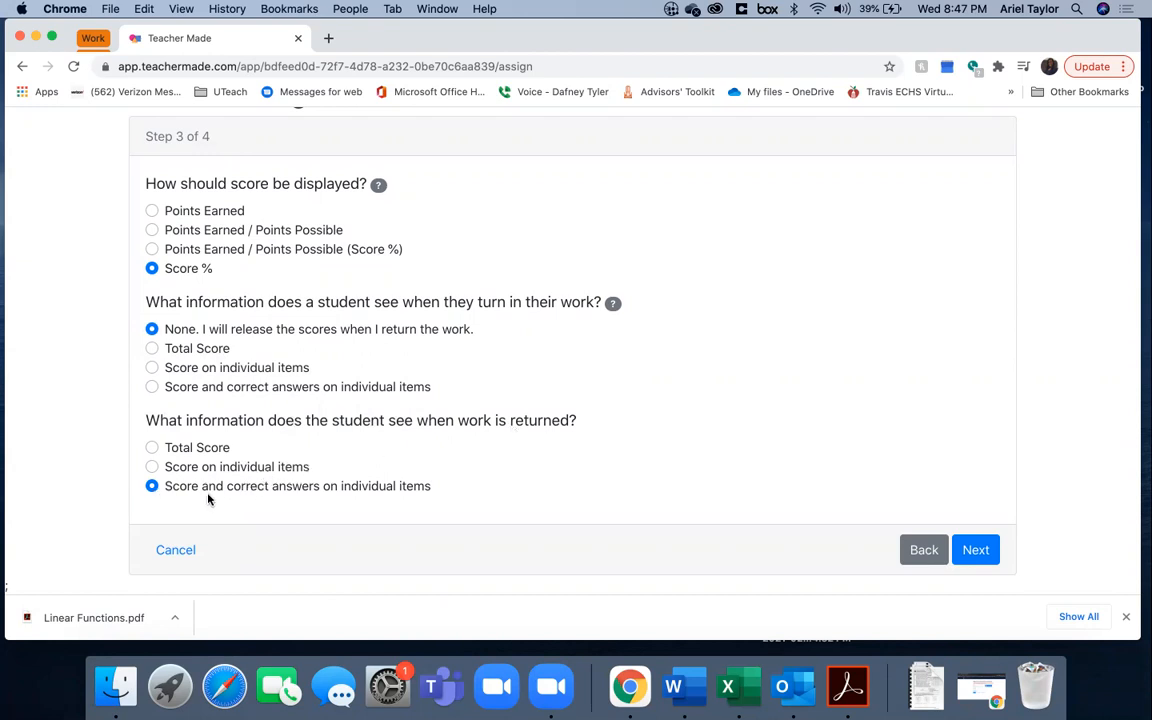
{"action": "right_click", "coordinate": [982, 548]}
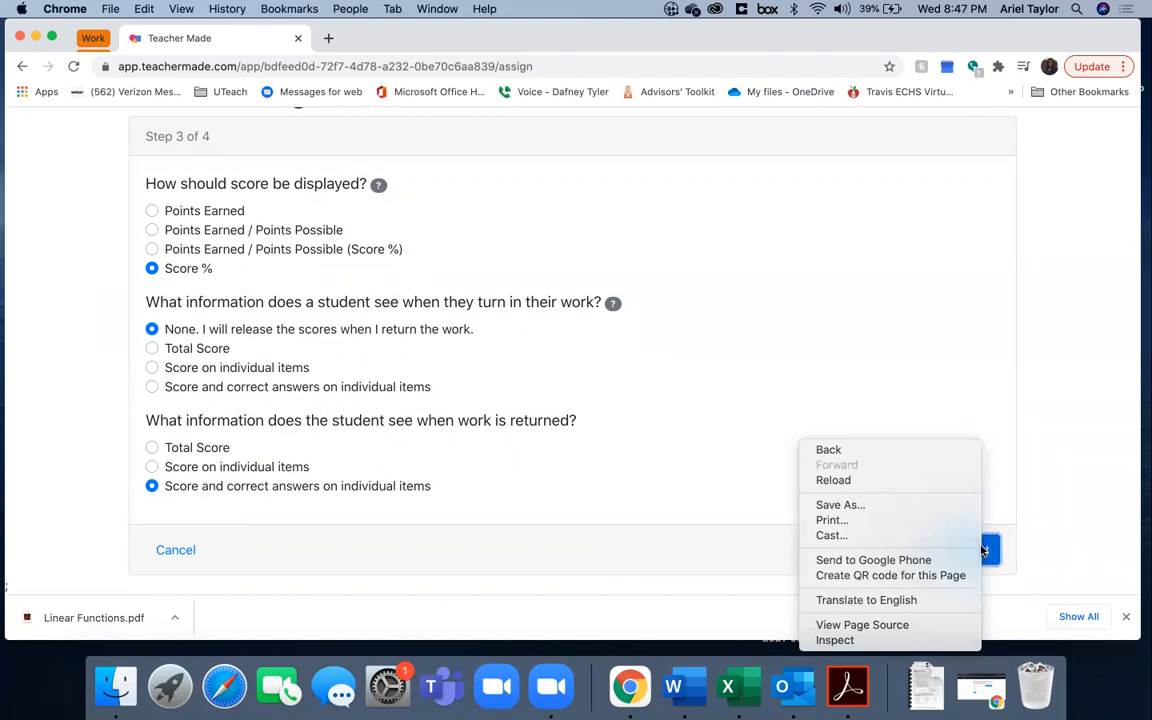
{"action": "left_click", "coordinate": [1004, 418]}
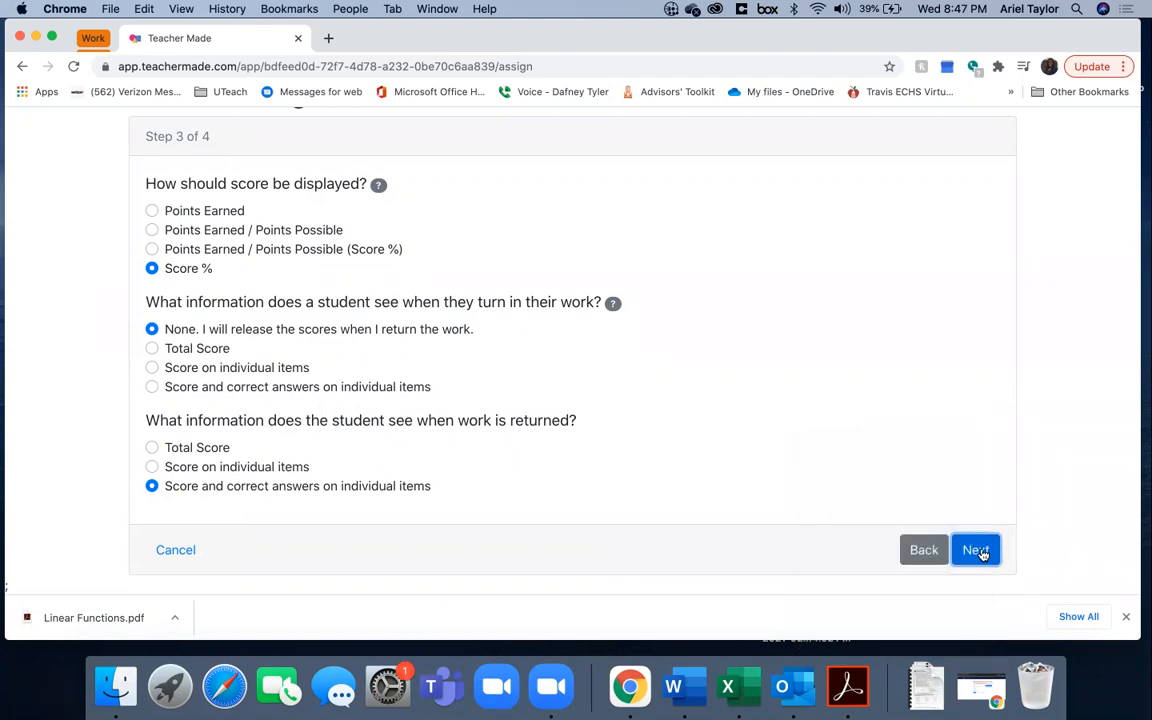
{"action": "left_click", "coordinate": [978, 551]}
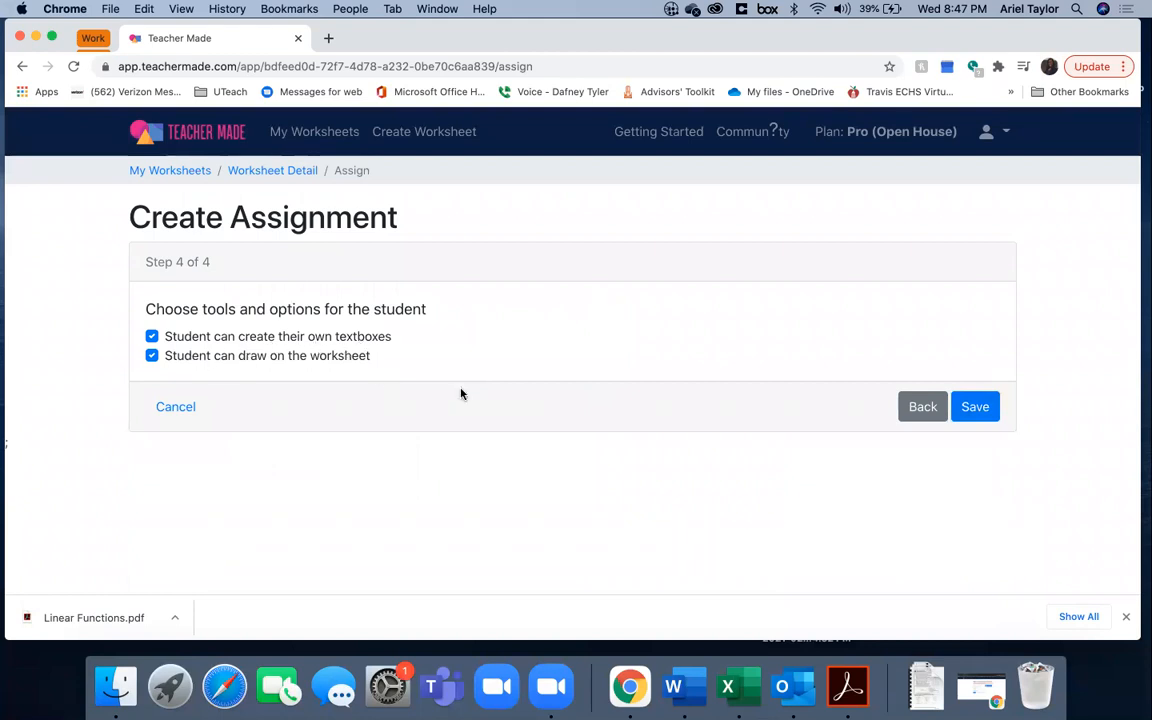
{"action": "left_click", "coordinate": [980, 406]}
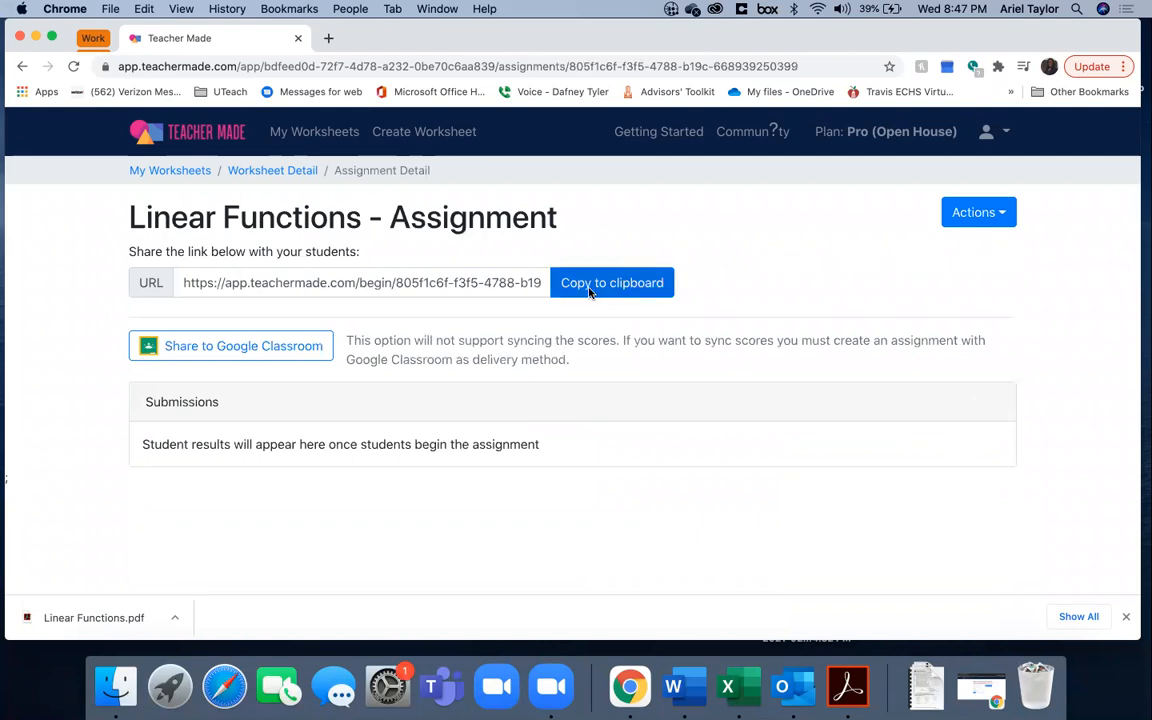
Copy the assignment's student link and open it in the minimized incognito window.
{"action": "left_click", "coordinate": [590, 287]}
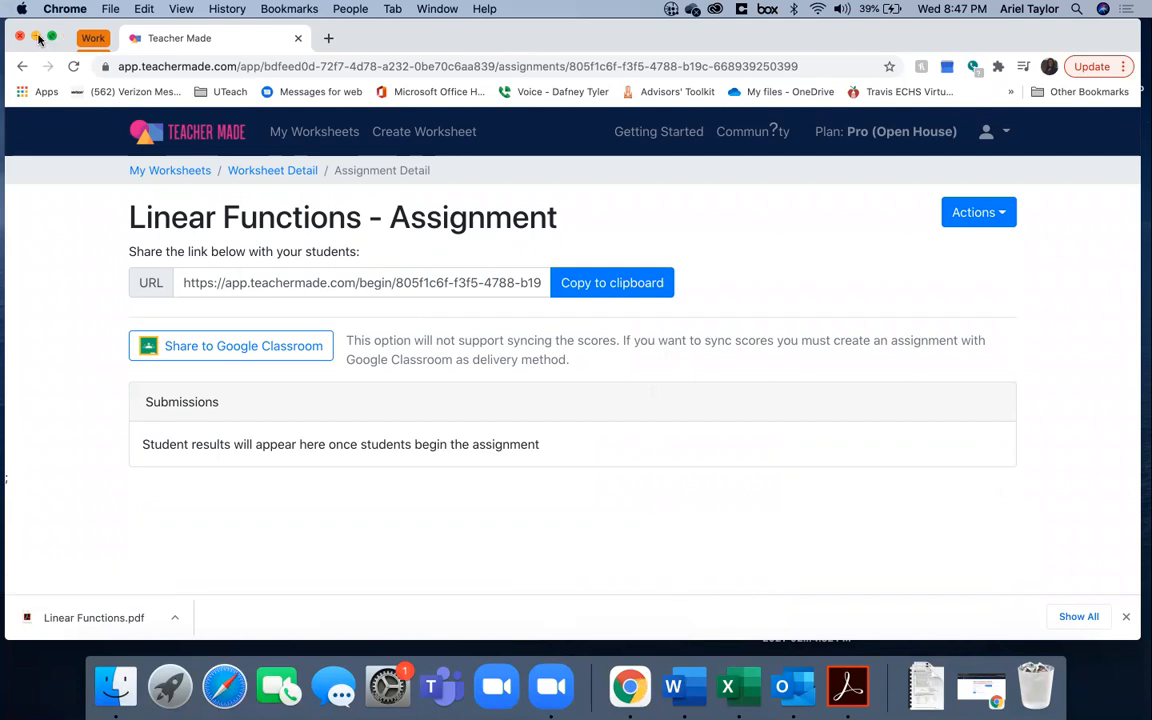
{"action": "left_click", "coordinate": [35, 38]}
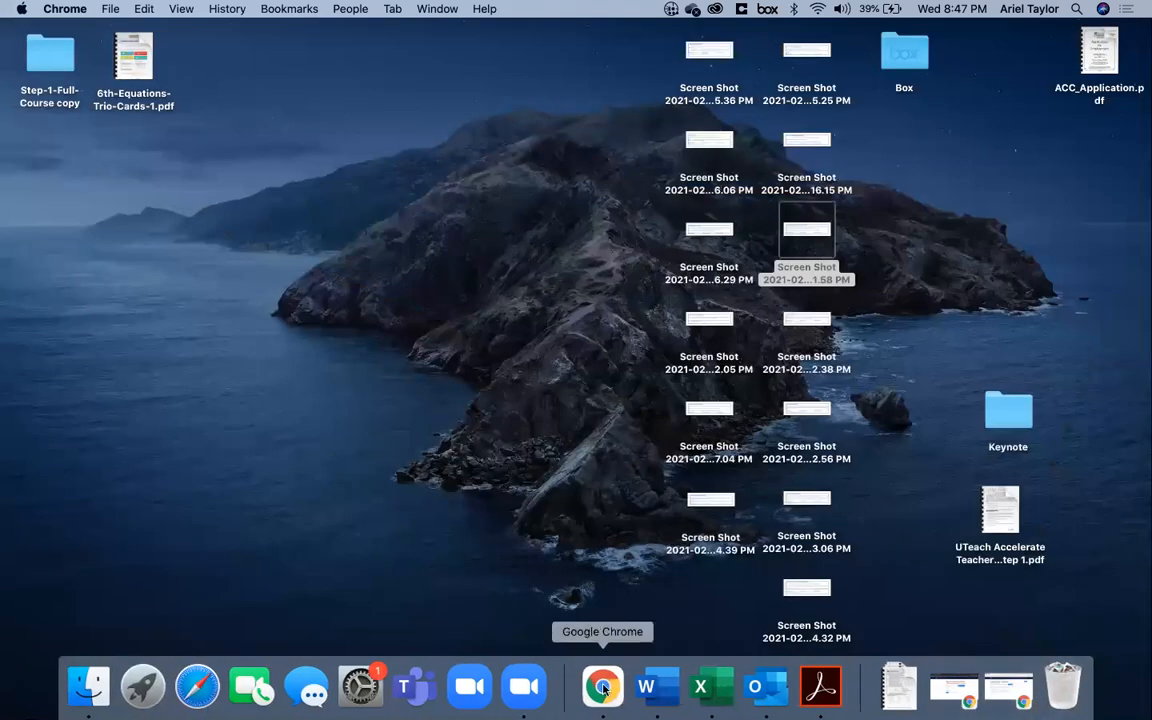
{"action": "left_click", "coordinate": [604, 688]}
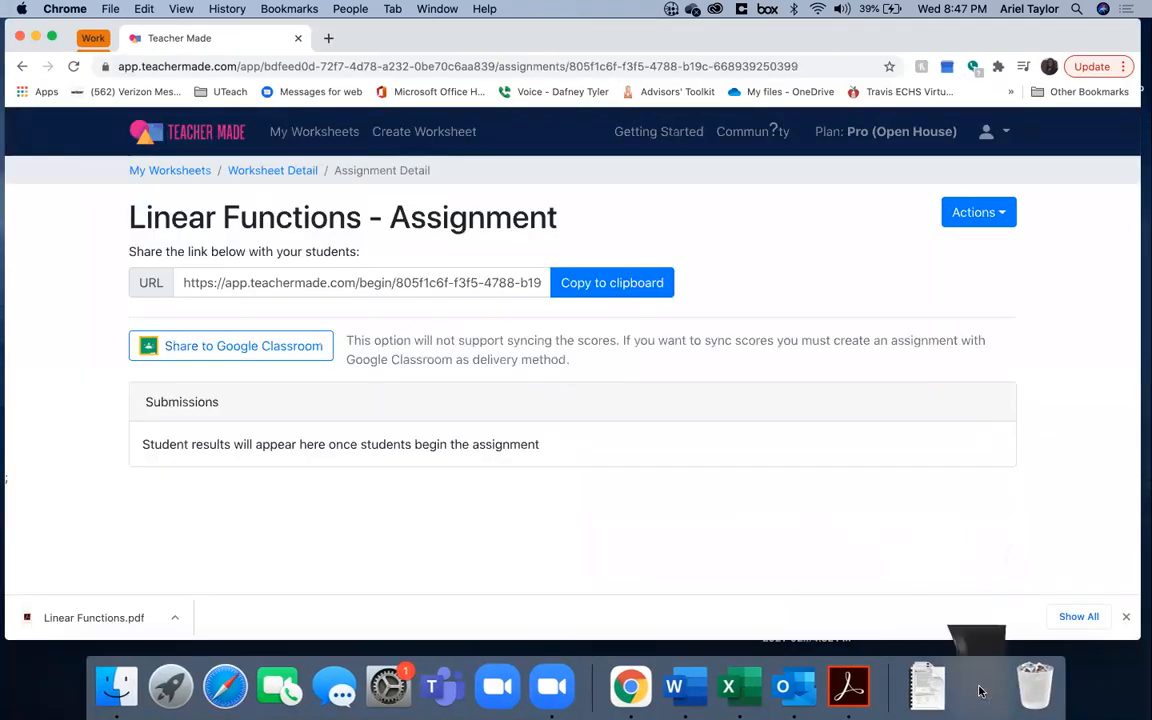
{"action": "left_click", "coordinate": [978, 688]}
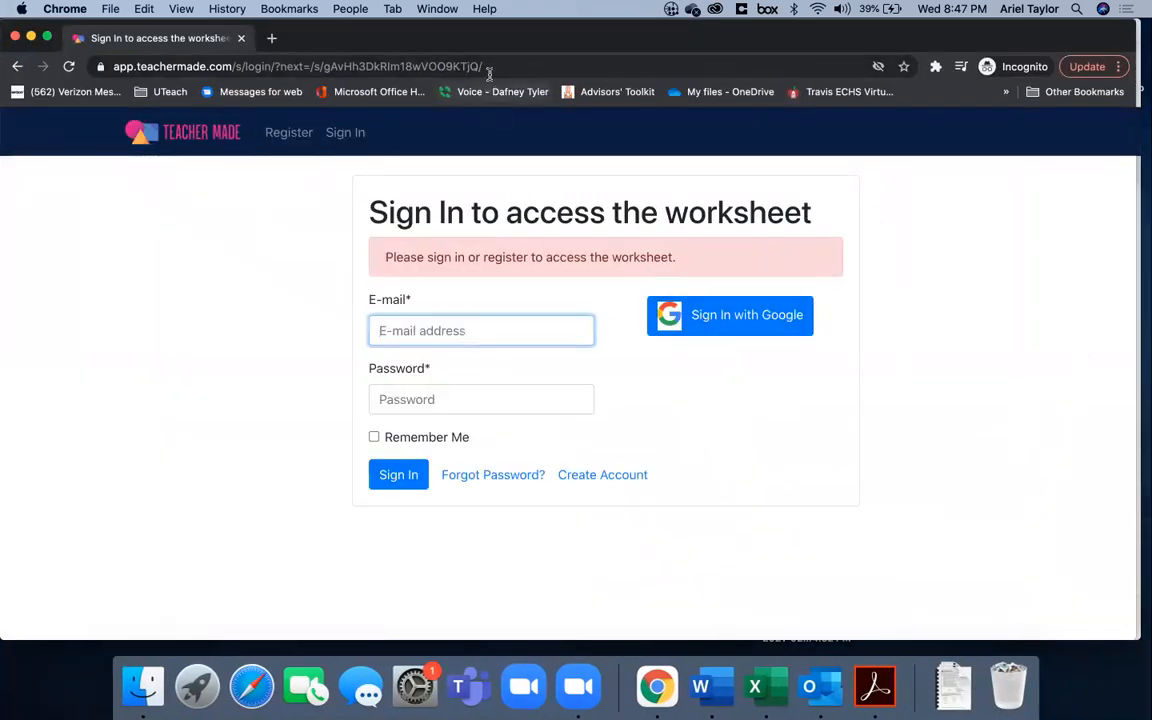
{"action": "left_click", "coordinate": [489, 68]}
{"action": "key", "text": "super+v"}
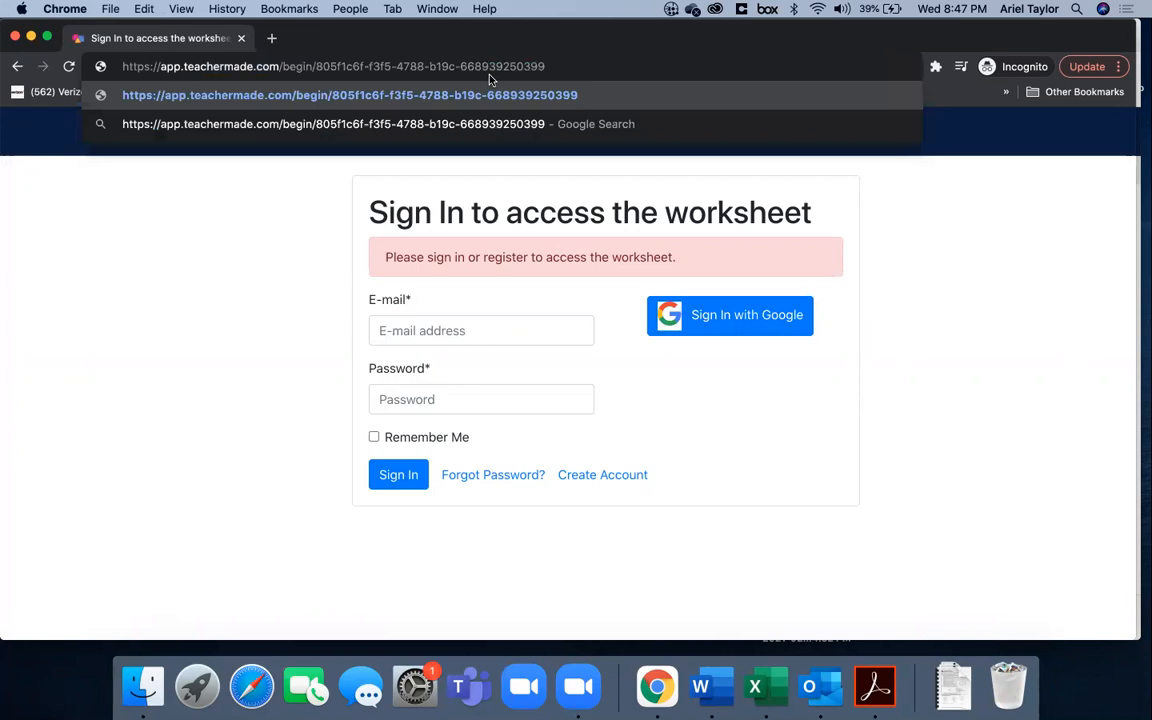
{"action": "key", "text": "Return"}
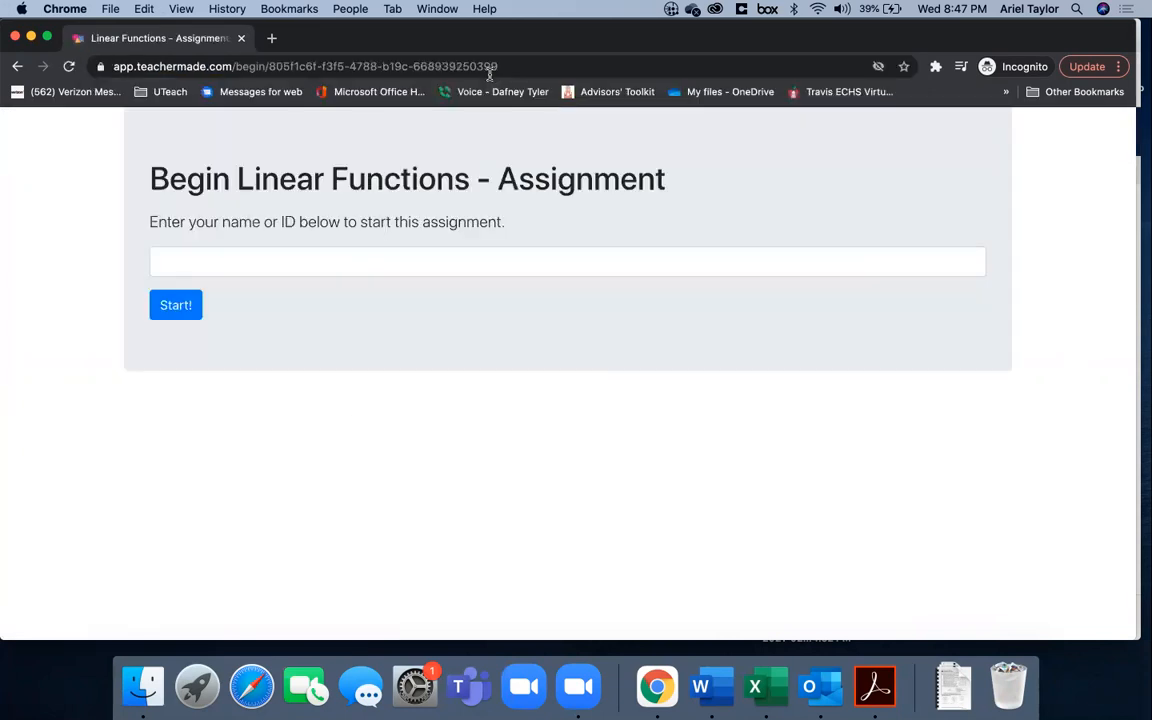
Enter the student's first name and start the Linear Functions assignment.
{"action": "left_click", "coordinate": [315, 261]}
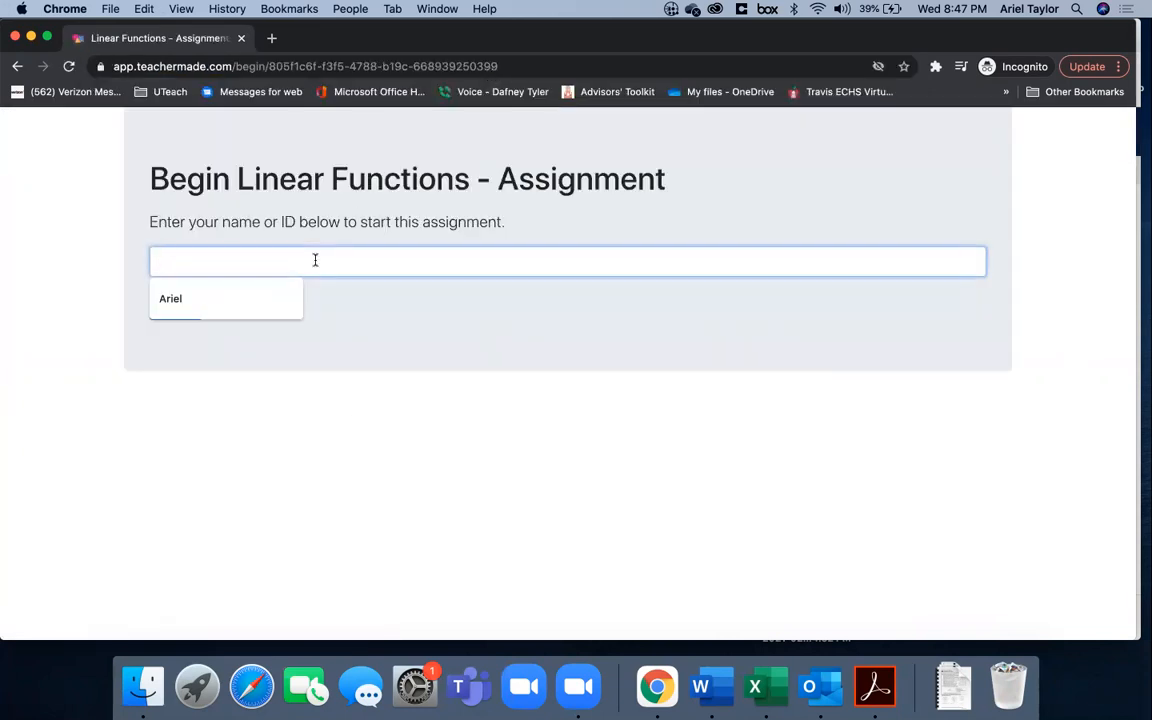
{"action": "type", "text": "Ariel"}
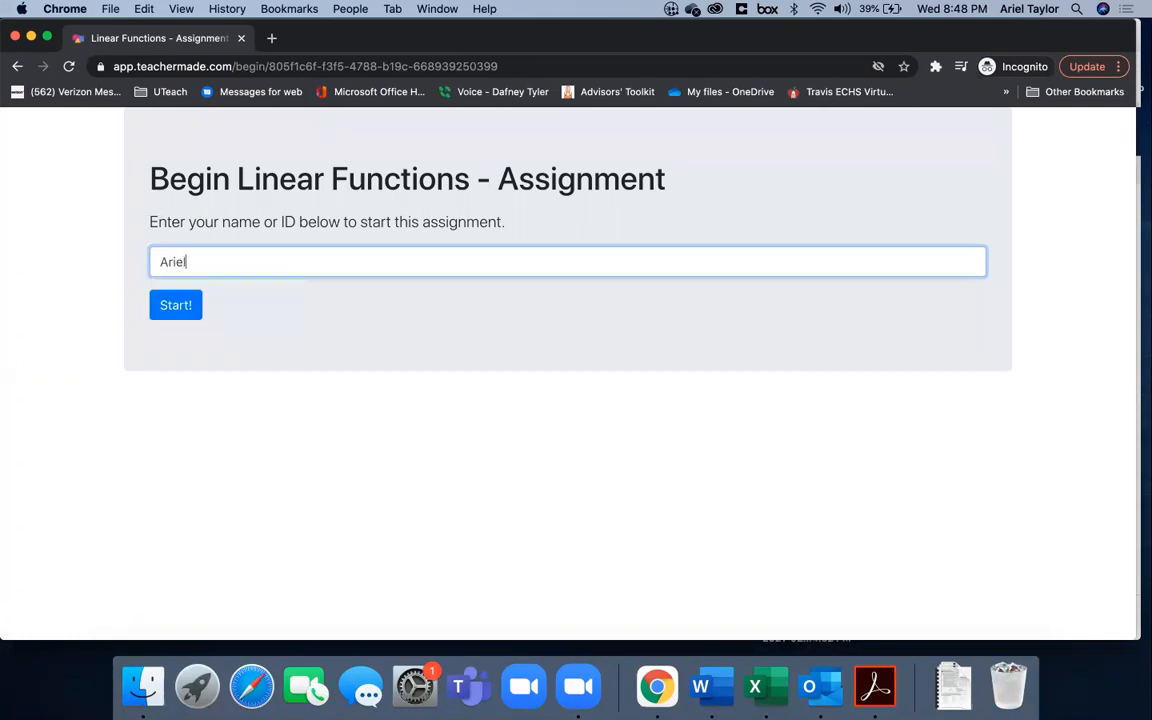
{"action": "key", "text": "Return"}
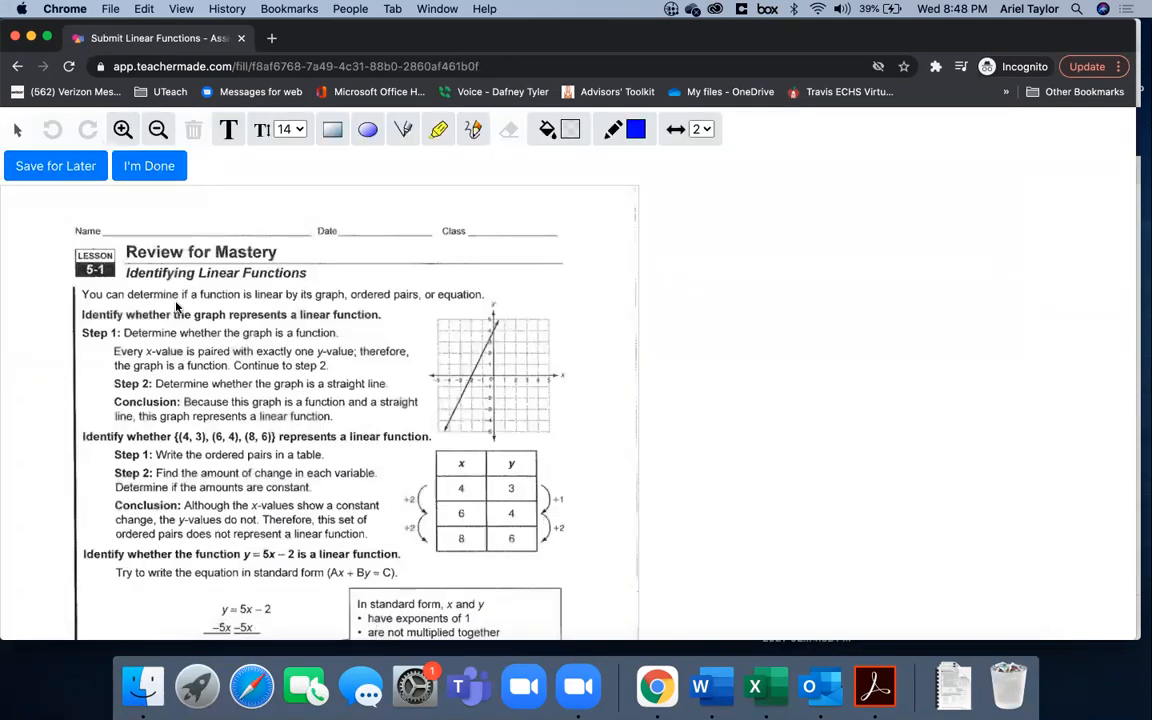
Answer questions 1 to 3 with "yes" and question 4 with "tes", and choose No for question 5 and YES for question 6.
{"action": "scroll", "coordinate": [176, 307], "scroll_direction": "down", "scroll_amount": 2}
{"action": "scroll", "coordinate": [176, 307], "scroll_direction": "down", "scroll_amount": 8}
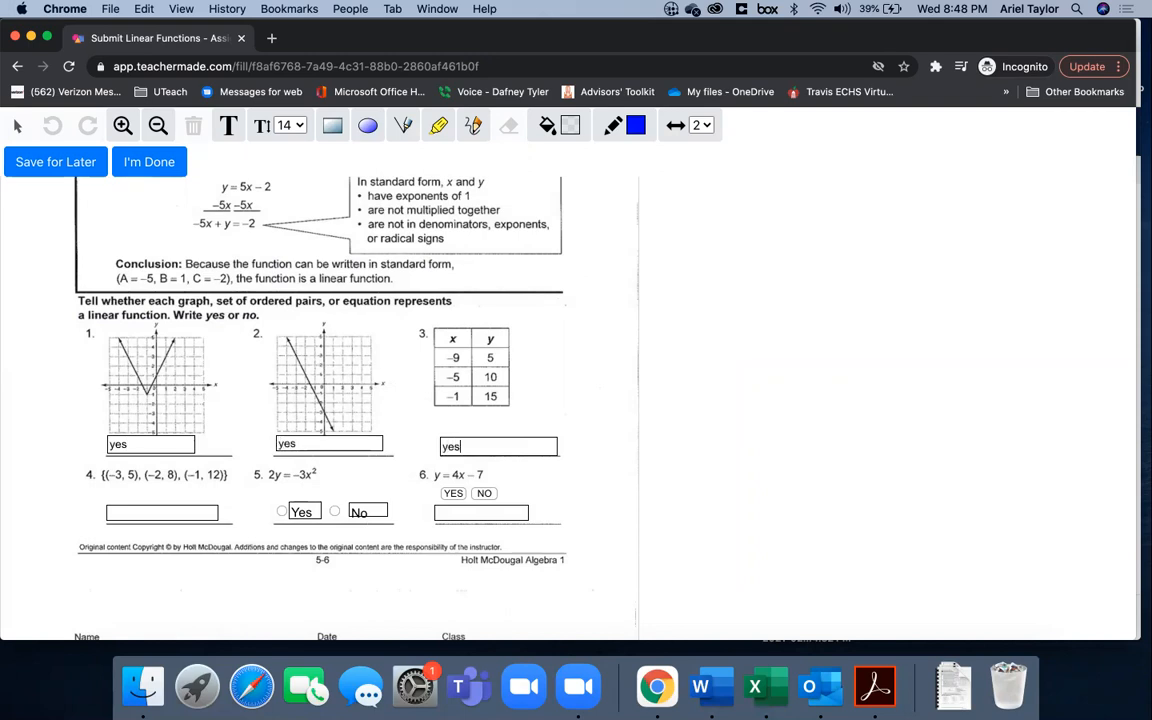
{"action": "left_click", "coordinate": [121, 514]}
{"action": "left_click", "coordinate": [335, 511]}
{"action": "scroll", "coordinate": [450, 490], "scroll_direction": "down", "scroll_amount": 15}
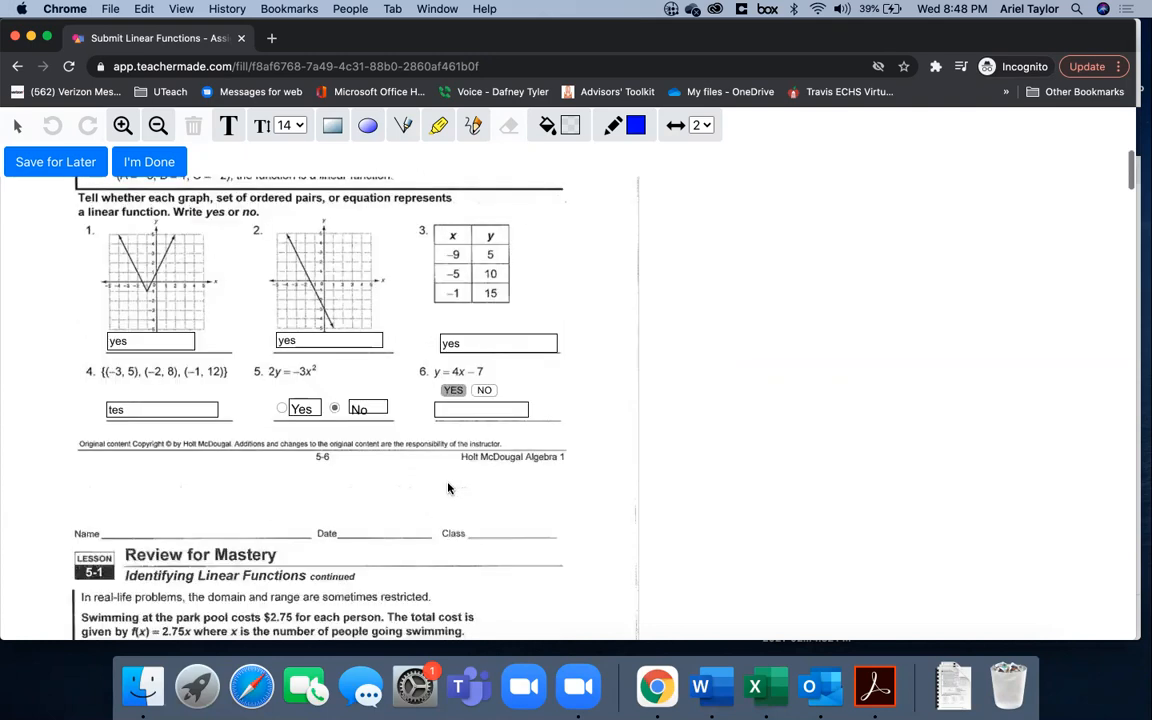
Try selecting the blank box beside the f(x) = 2.75x table and drawing a rectangle over it.
{"action": "scroll", "coordinate": [448, 488], "scroll_direction": "down", "scroll_amount": 2}
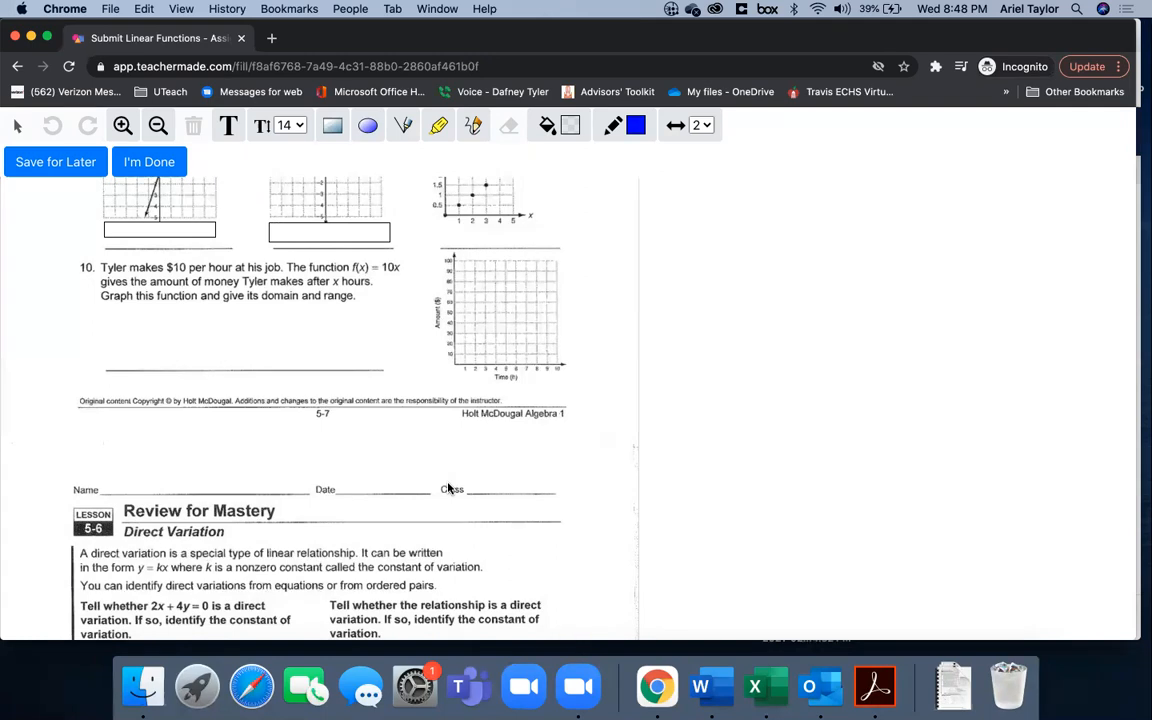
{"action": "scroll", "coordinate": [448, 488], "scroll_direction": "up", "scroll_amount": 5}
{"action": "scroll", "coordinate": [449, 487], "scroll_direction": "up", "scroll_amount": 2}
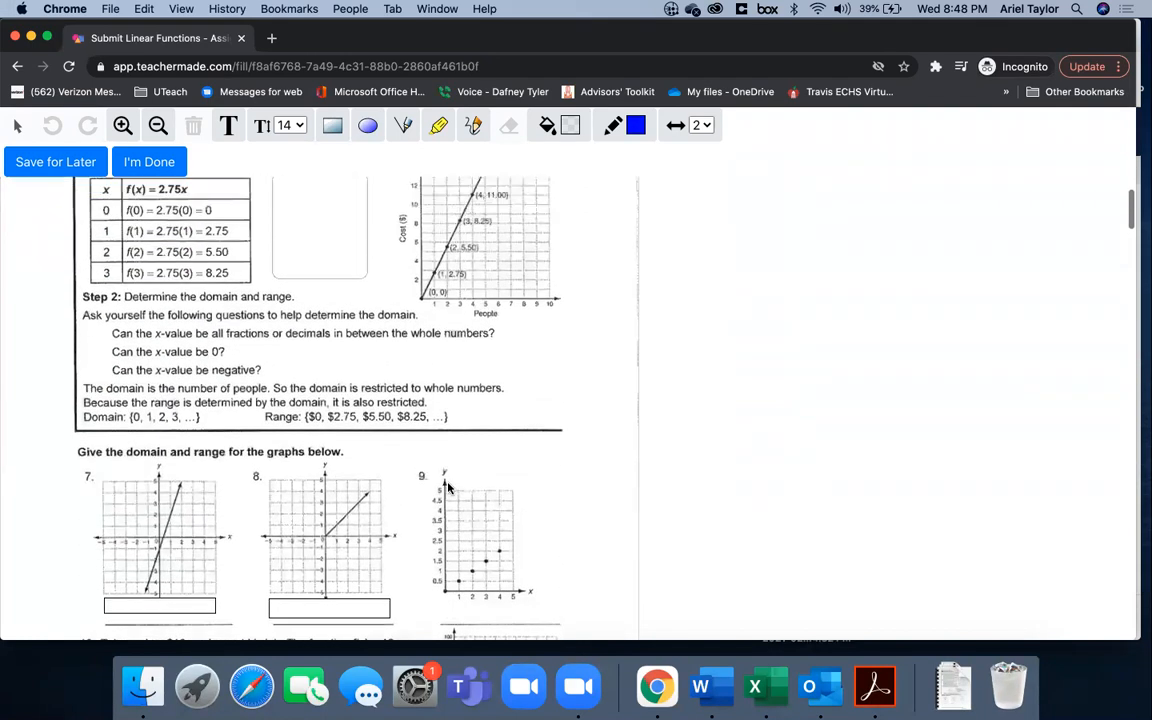
{"action": "left_click", "coordinate": [300, 335]}
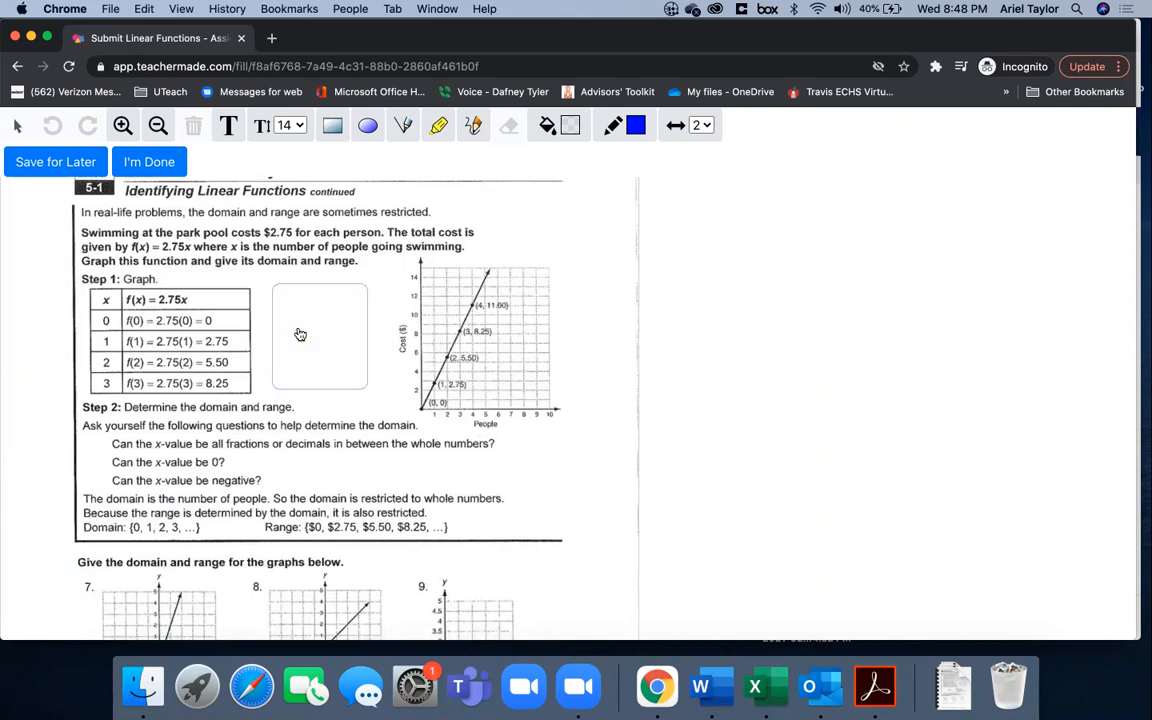
{"action": "left_click", "coordinate": [300, 335]}
{"action": "left_click", "coordinate": [368, 126]}
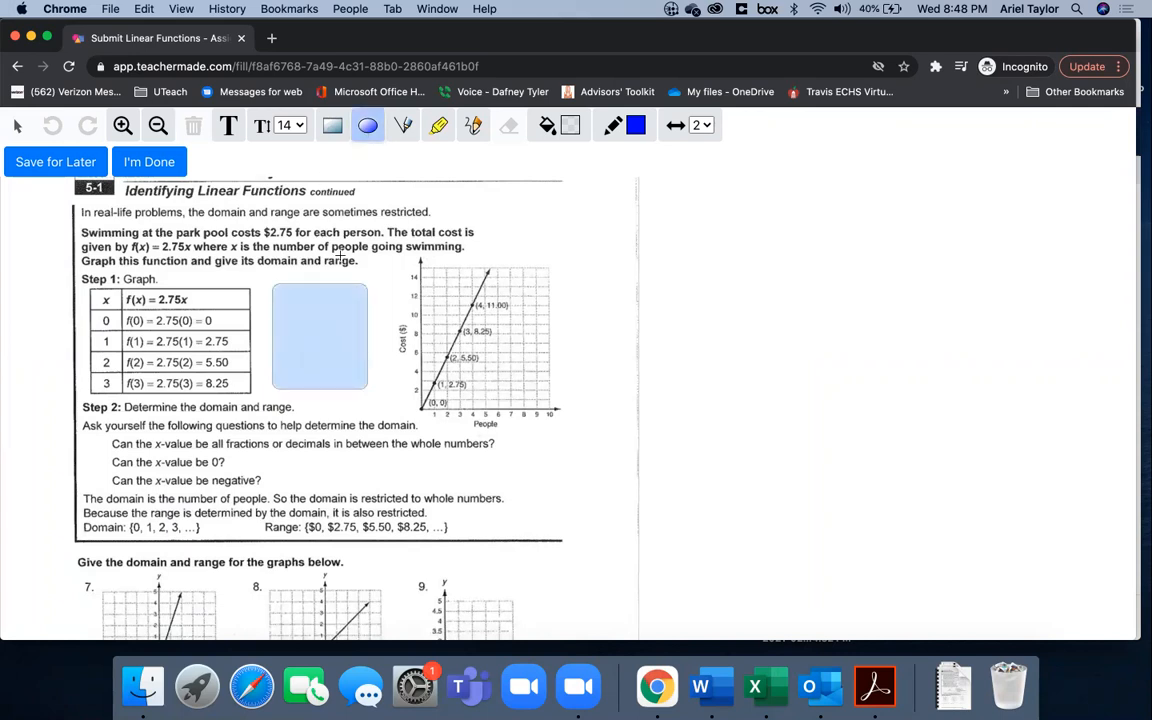
{"action": "left_click", "coordinate": [318, 338]}
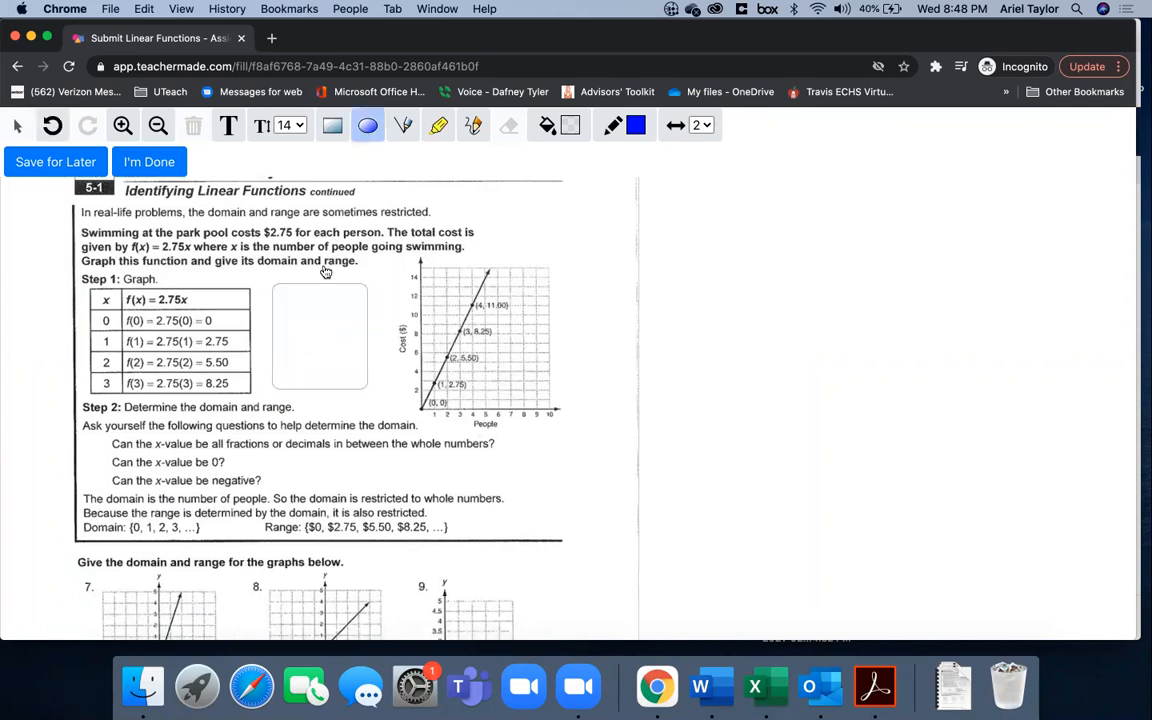
{"action": "left_click", "coordinate": [332, 129]}
{"action": "left_click_drag", "start_coordinate": [319, 272], "coordinate": [352, 360]}
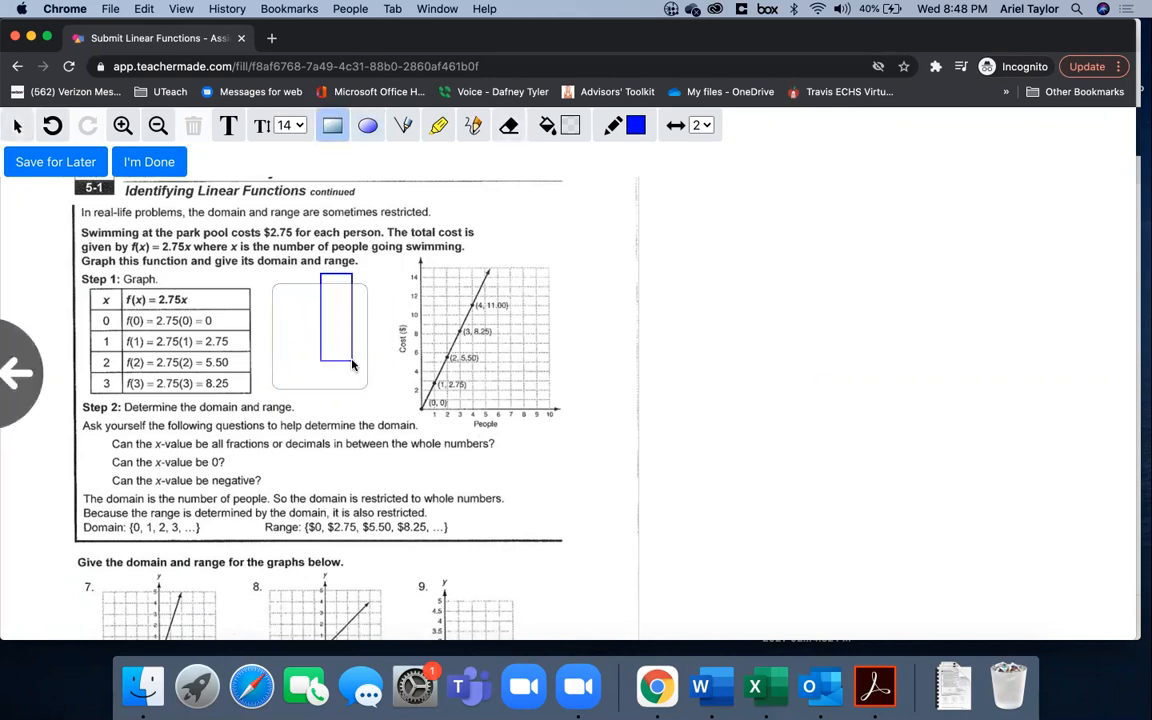
Undo the rectangle drawn over the blank box beside the table.
{"action": "right_click", "coordinate": [355, 362]}
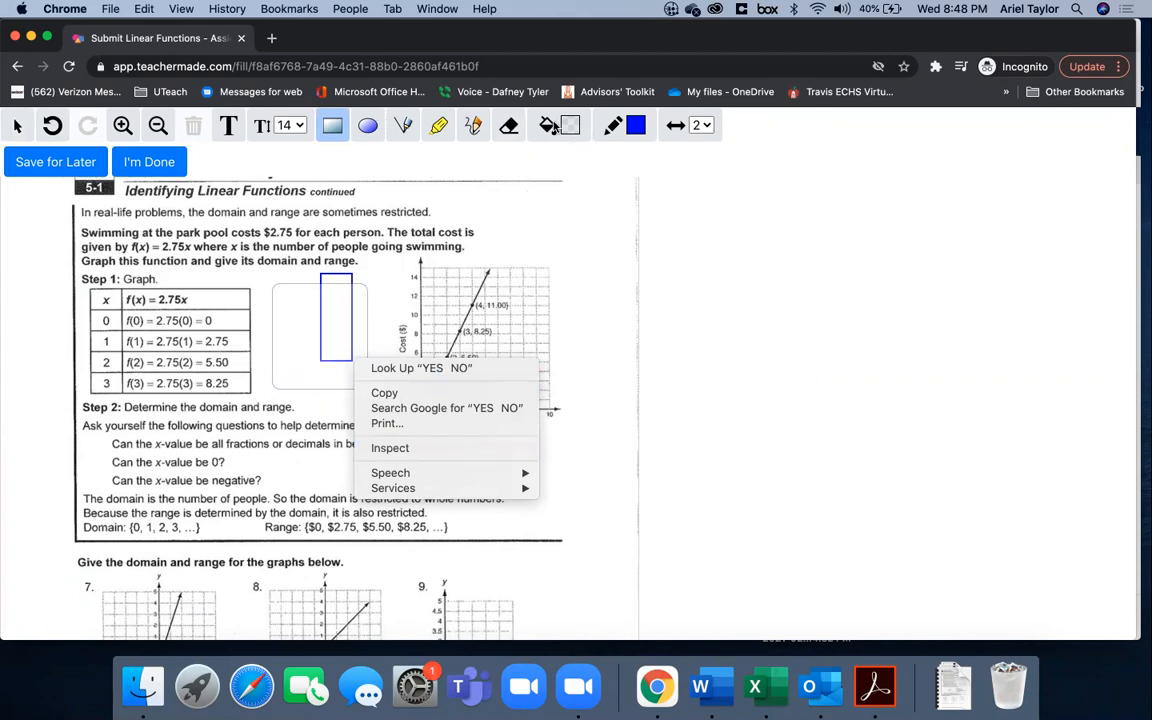
{"action": "left_click", "coordinate": [52, 127]}
{"action": "left_click", "coordinate": [52, 127]}
{"action": "left_click", "coordinate": [51, 128]}
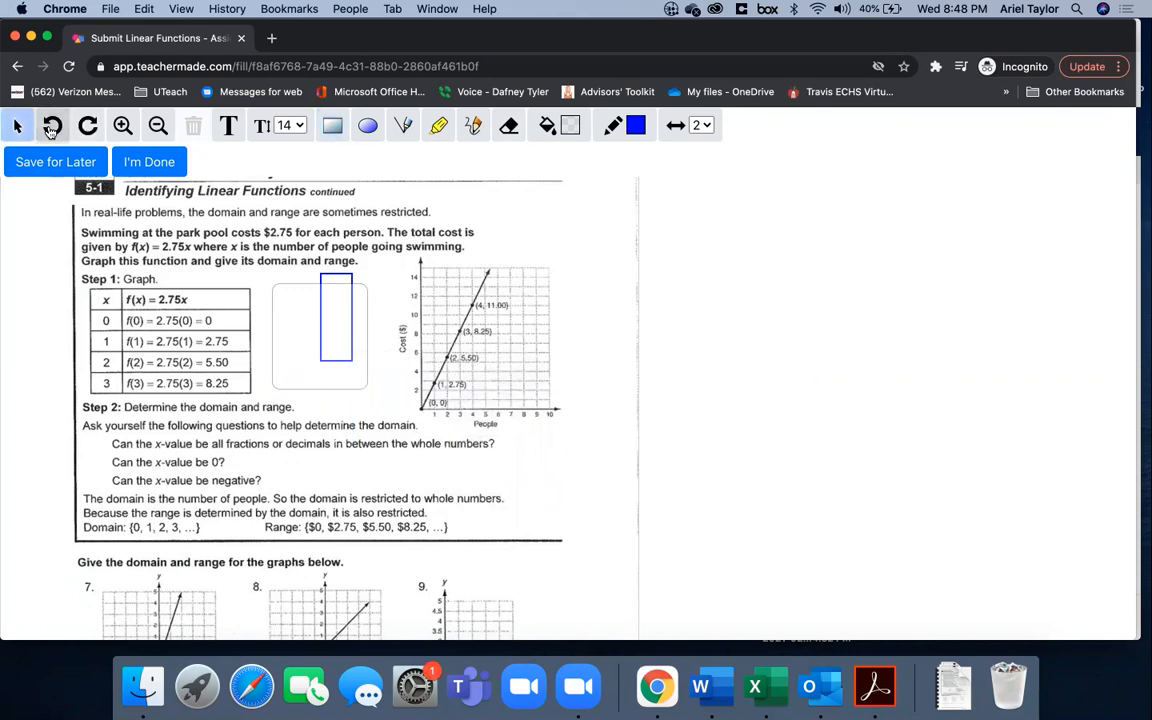
{"action": "left_click", "coordinate": [52, 127]}
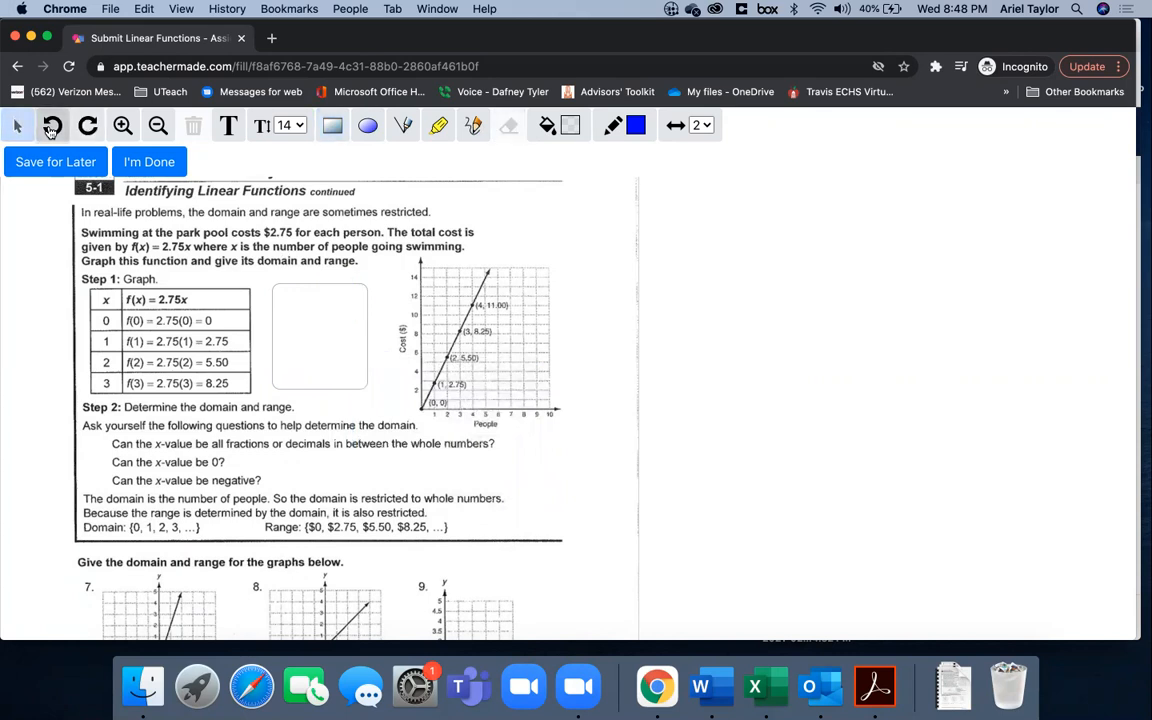
{"action": "left_click", "coordinate": [122, 128]}
{"action": "scroll", "coordinate": [136, 147], "scroll_direction": "up", "scroll_amount": 5}
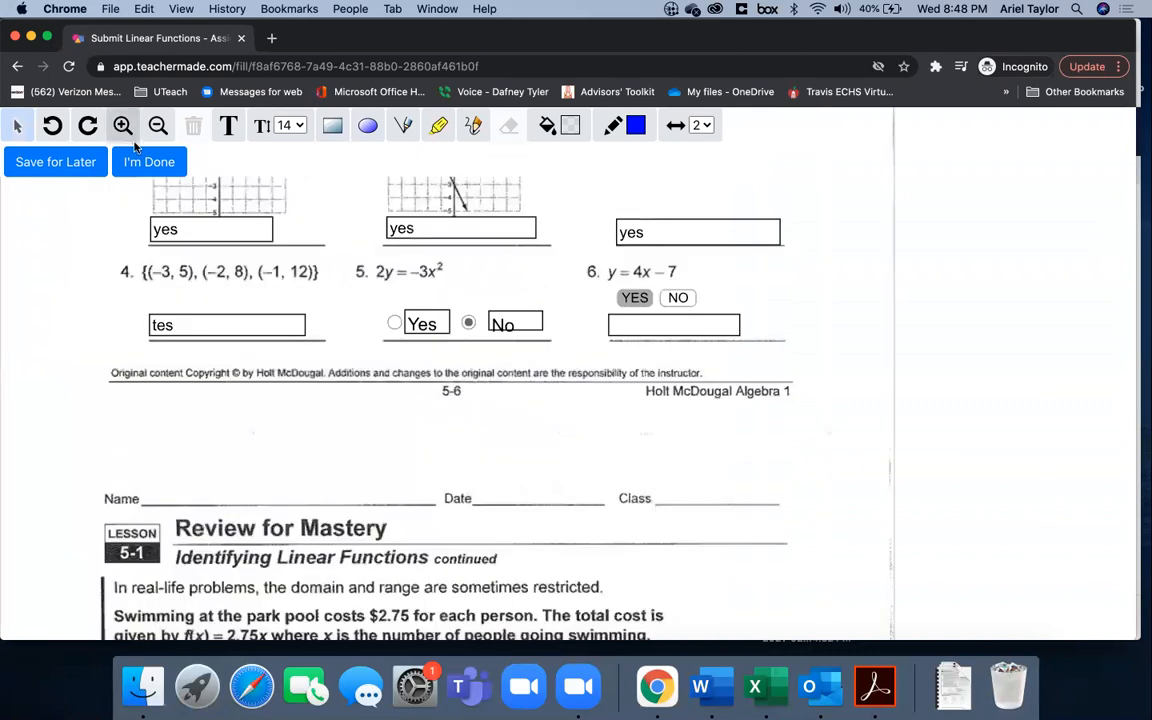
{"action": "left_click", "coordinate": [159, 127]}
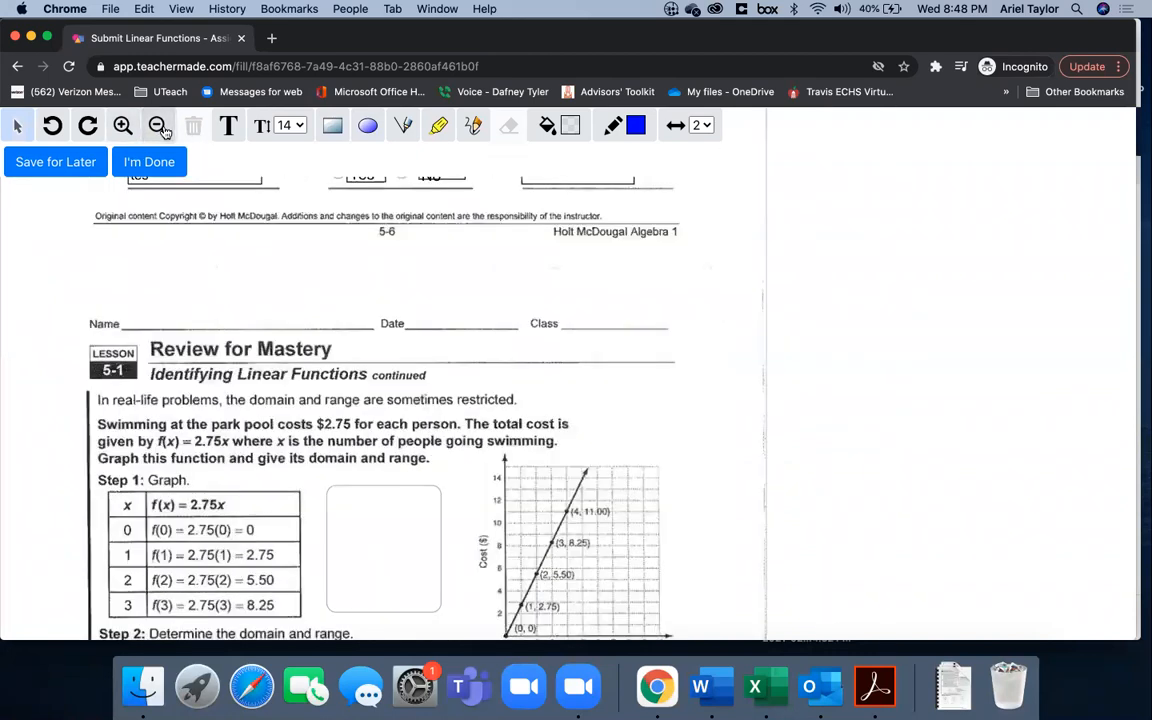
{"action": "left_click", "coordinate": [159, 127]}
{"action": "left_click", "coordinate": [290, 126]}
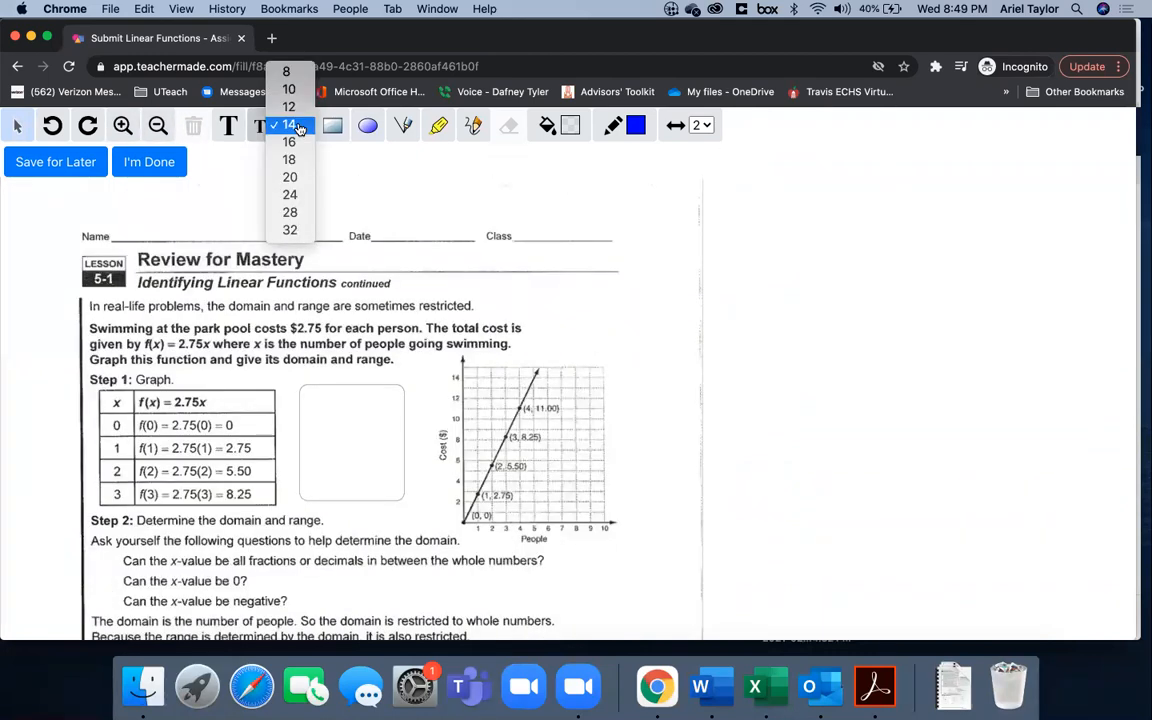
{"action": "left_click", "coordinate": [296, 127]}
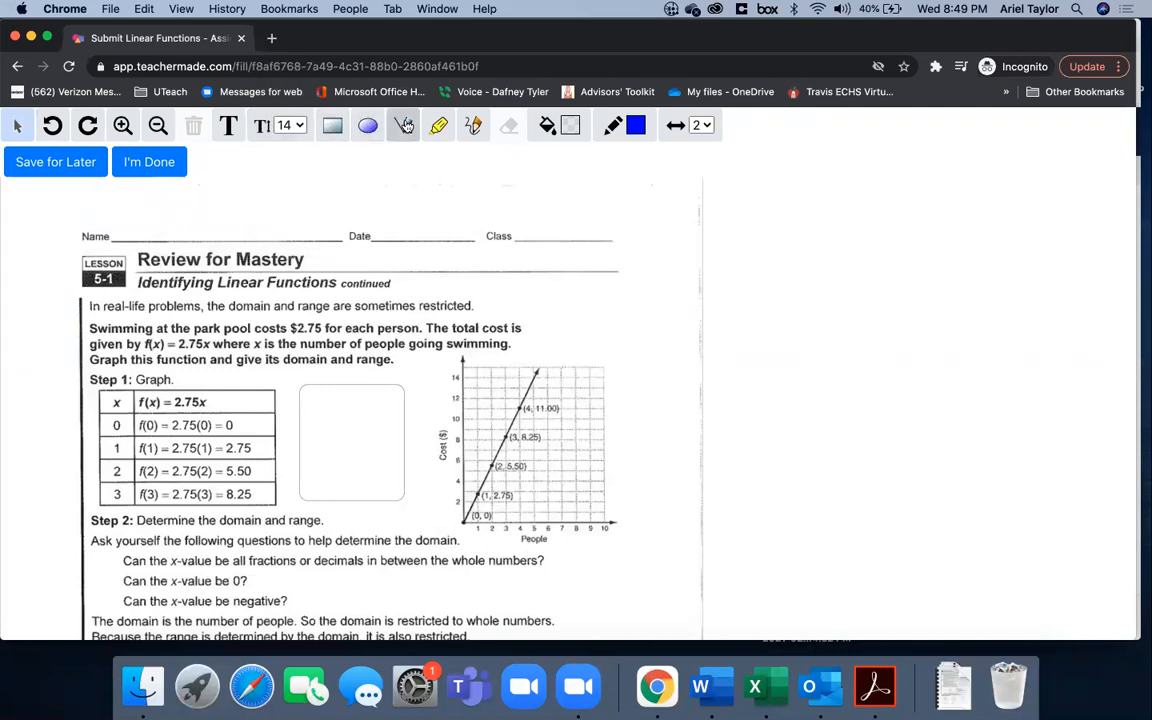
Try the freehand drawing tool with a scribble across the second page's Class line, and undo the scribble.
{"action": "left_click", "coordinate": [405, 126]}
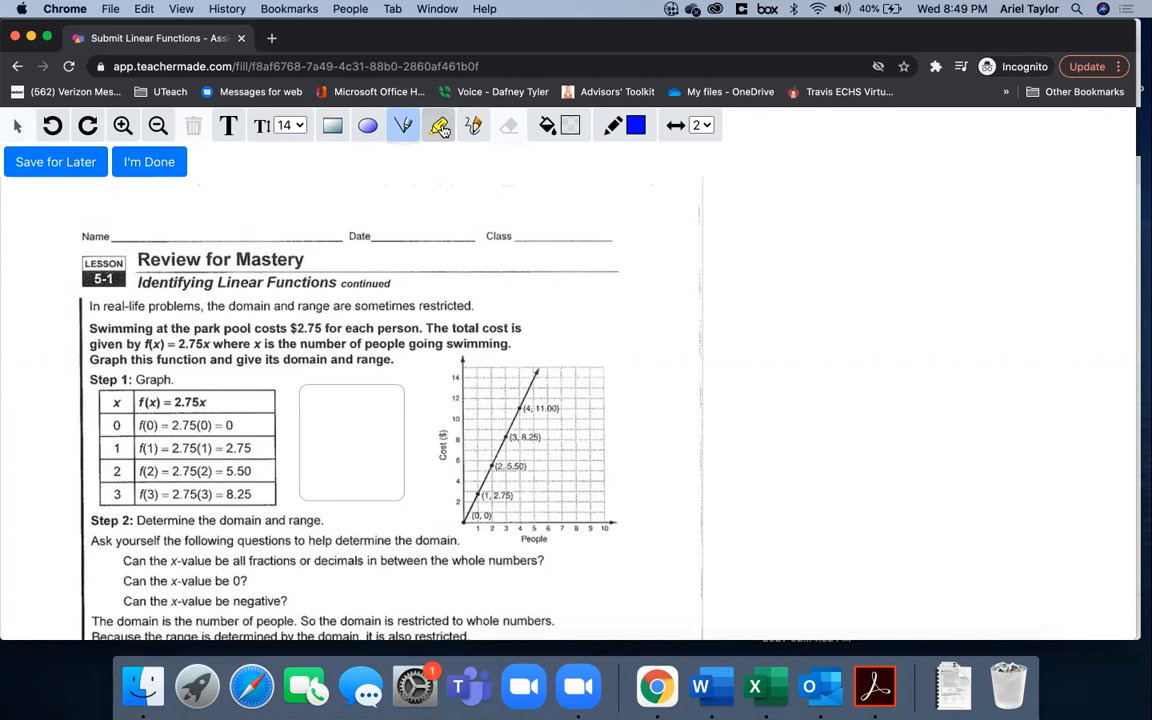
{"action": "left_click", "coordinate": [476, 128]}
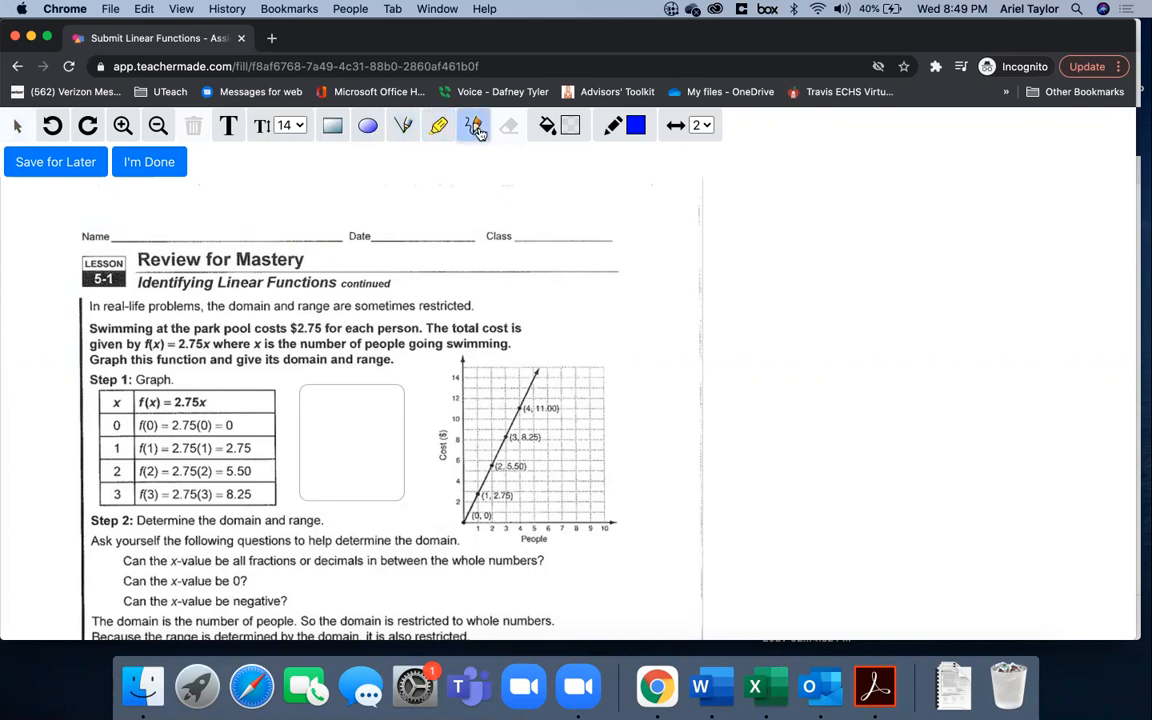
{"action": "left_click", "coordinate": [455, 185]}
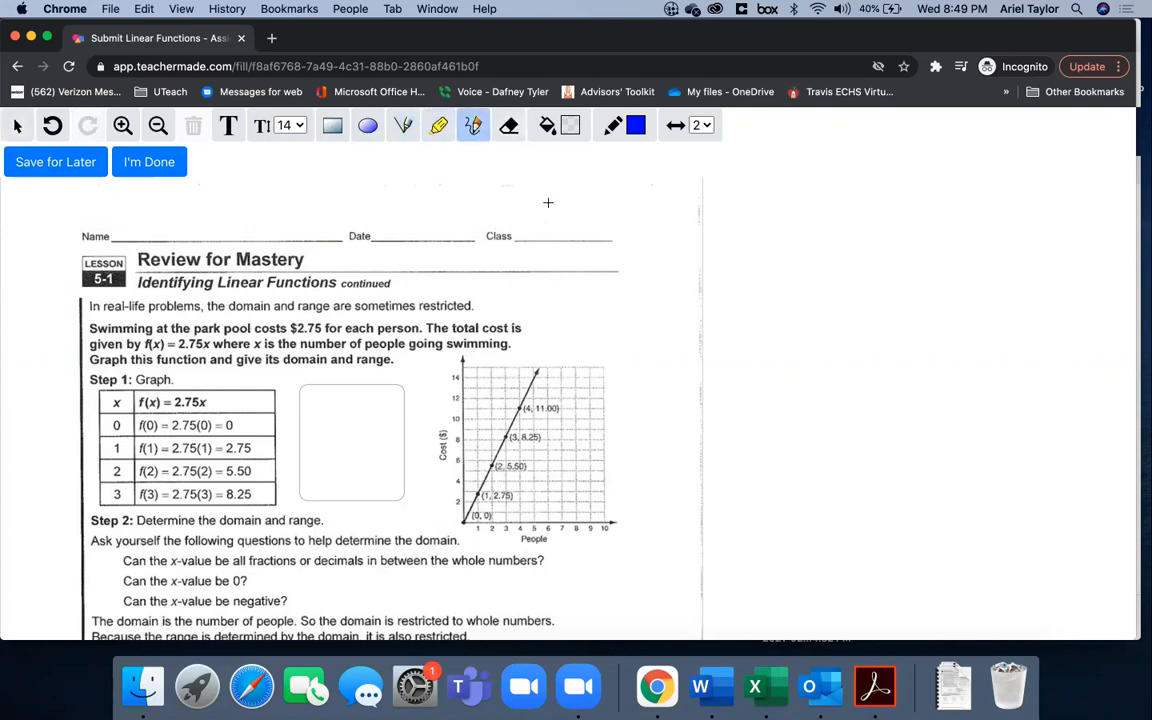
{"action": "mouse_move", "coordinate": [514, 196]}
{"action": "left_mouse_down"}
{"action": "mouse_move", "coordinate": [571, 285]}
{"action": "mouse_move", "coordinate": [640, 292]}
{"action": "left_mouse_up"}
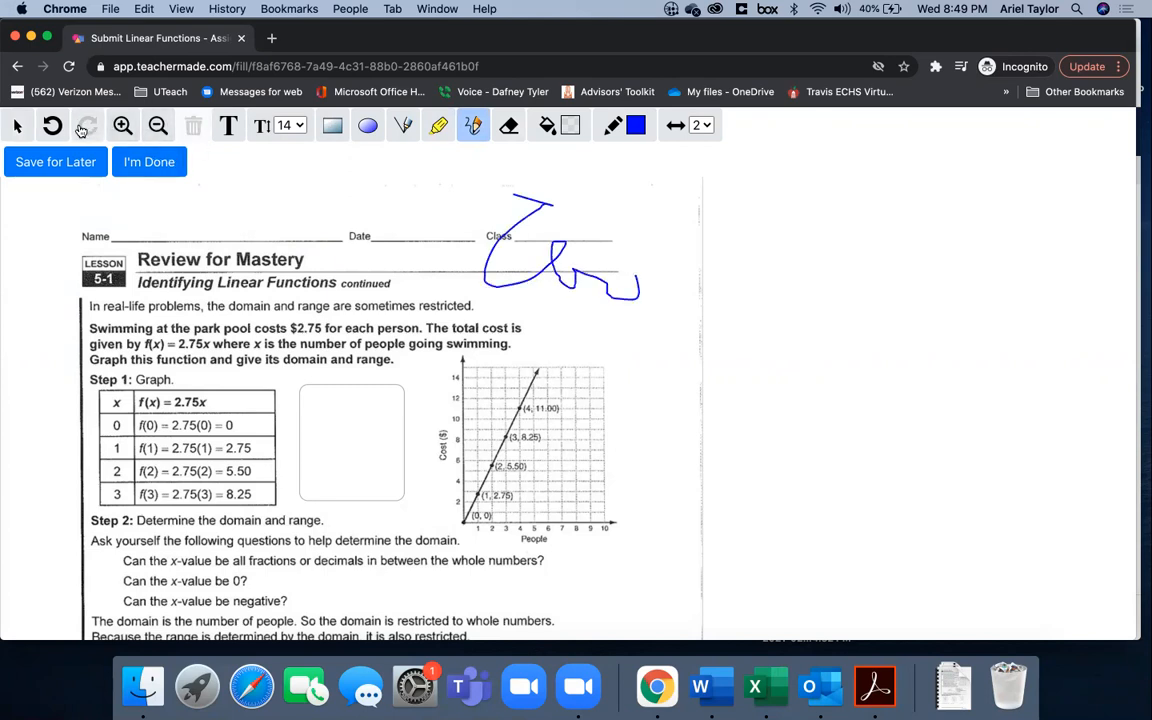
{"action": "left_click", "coordinate": [54, 128]}
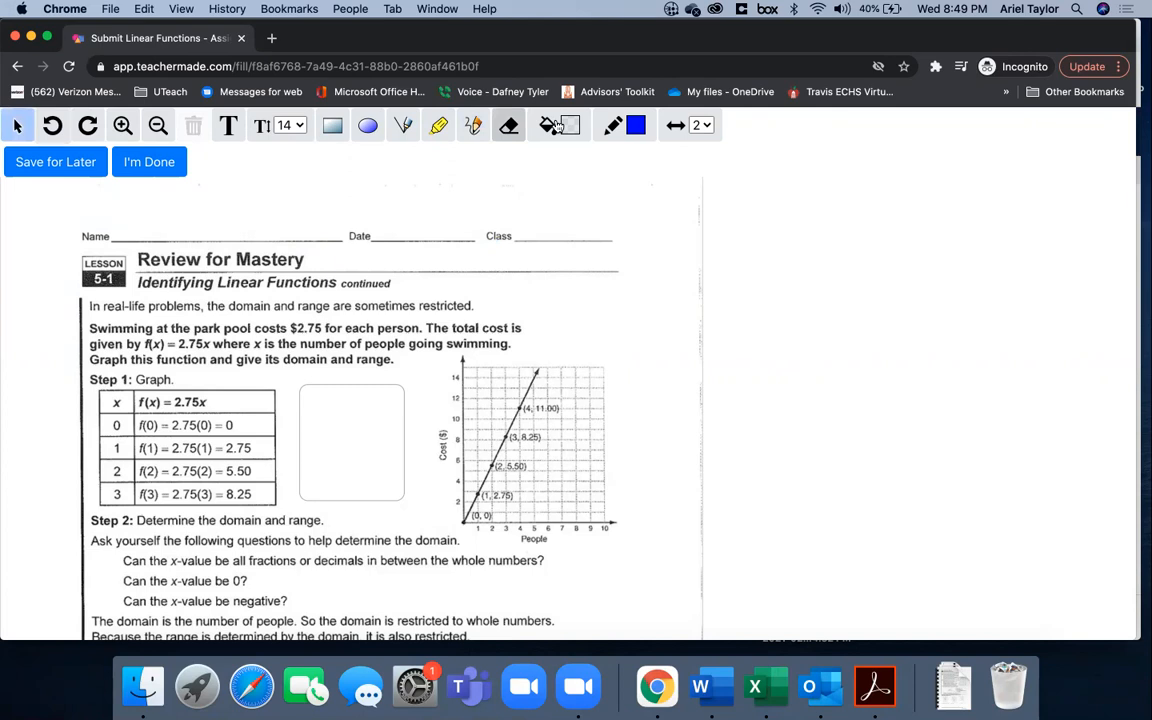
{"action": "left_click", "coordinate": [622, 135]}
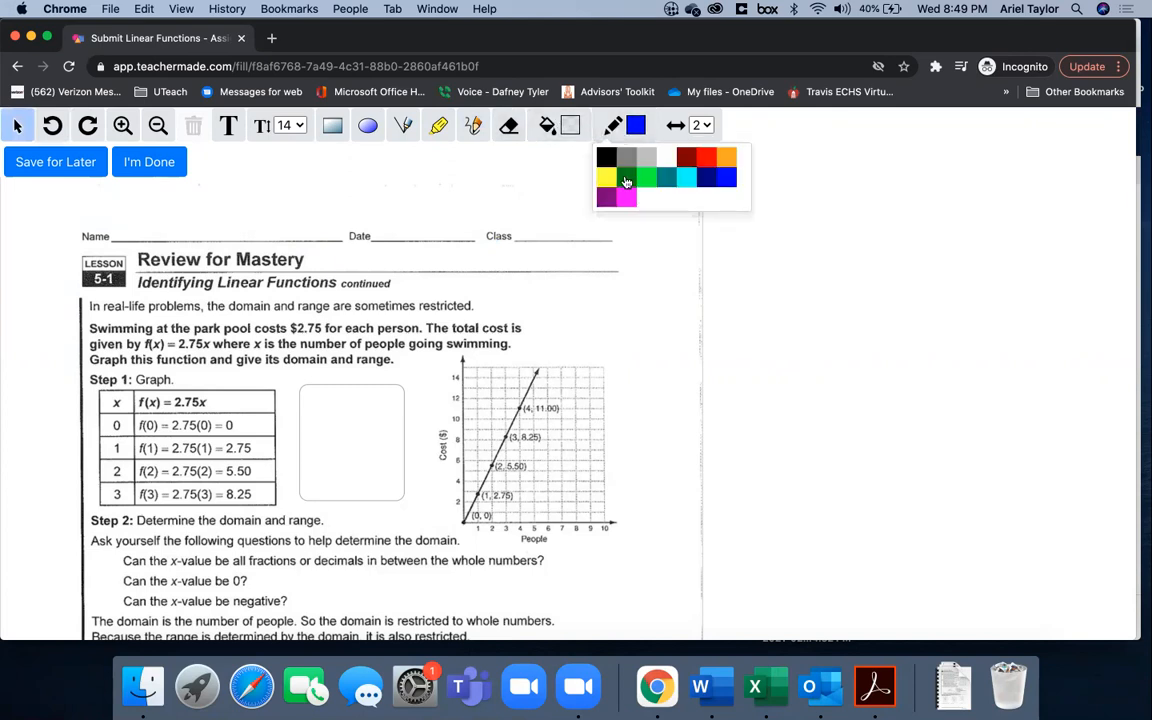
{"action": "left_click", "coordinate": [700, 128]}
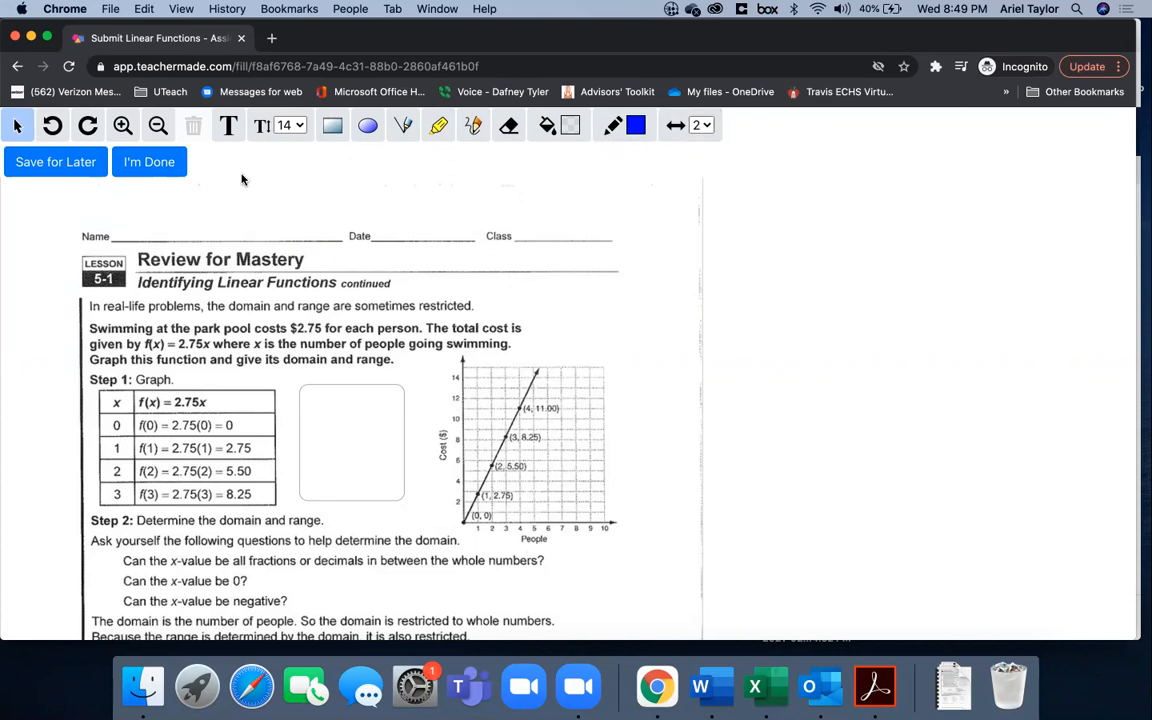
Save the student's work on the assignment for later and reload the worksheet to continue it.
{"action": "left_click", "coordinate": [53, 170]}
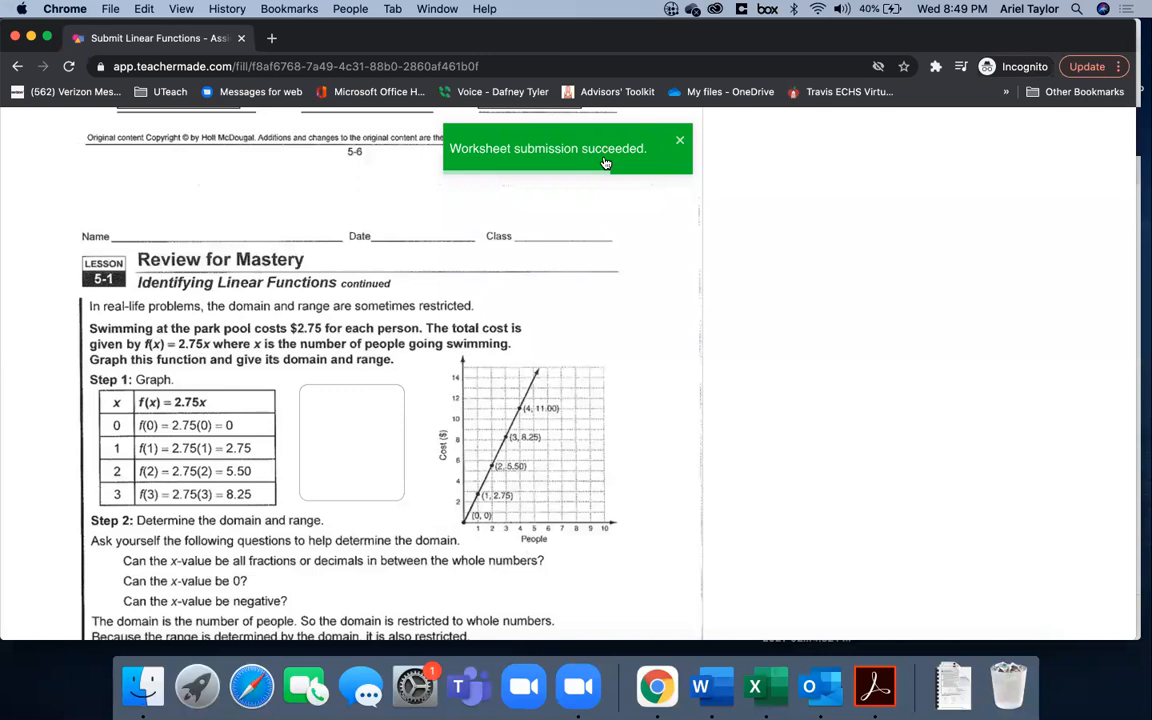
{"action": "scroll", "coordinate": [605, 163], "scroll_direction": "down", "scroll_amount": 3}
{"action": "scroll", "coordinate": [609, 162], "scroll_direction": "up", "scroll_amount": 2}
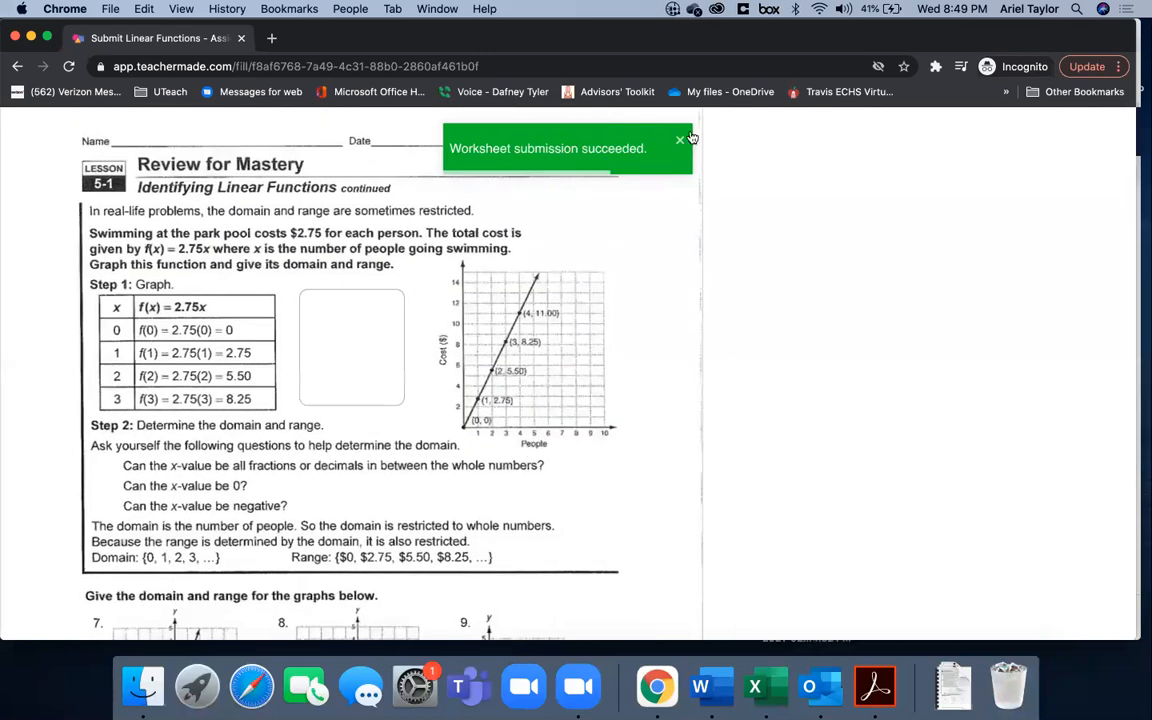
{"action": "scroll", "coordinate": [678, 160], "scroll_direction": "up", "scroll_amount": 2}
{"action": "scroll", "coordinate": [678, 160], "scroll_direction": "up", "scroll_amount": 10}
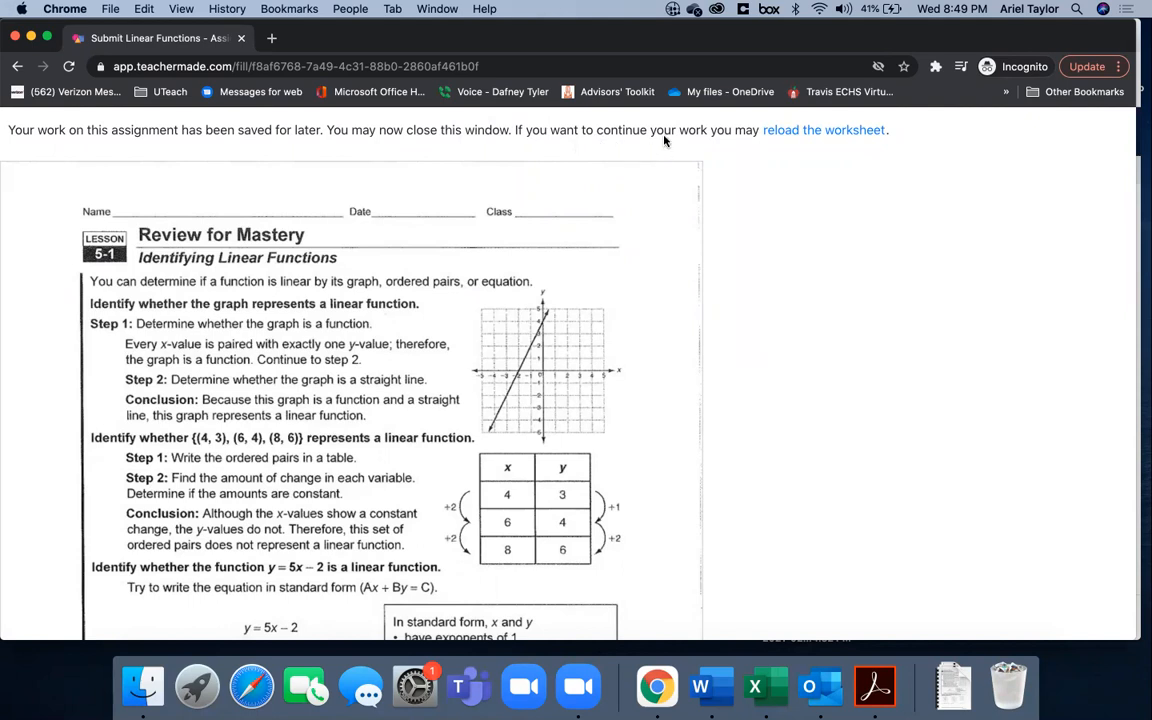
{"action": "left_click", "coordinate": [804, 133]}
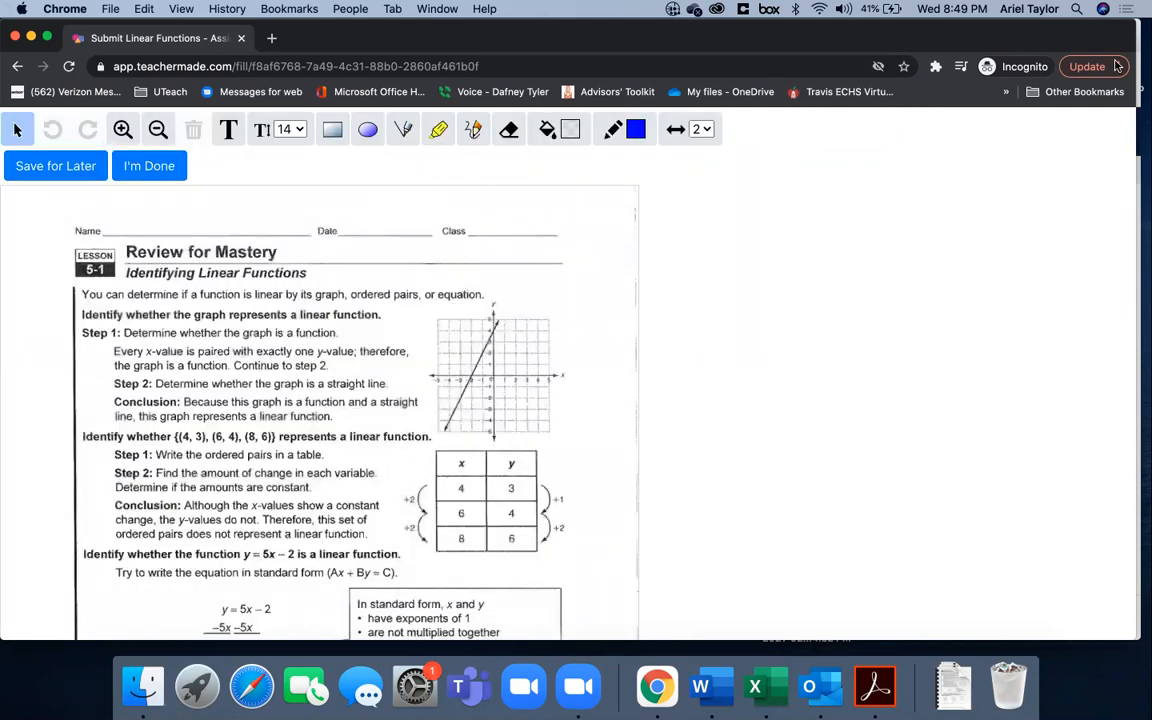
Open a new incognito window and load the copied Linear Functions assignment link in it.
{"action": "left_click", "coordinate": [1090, 66]}
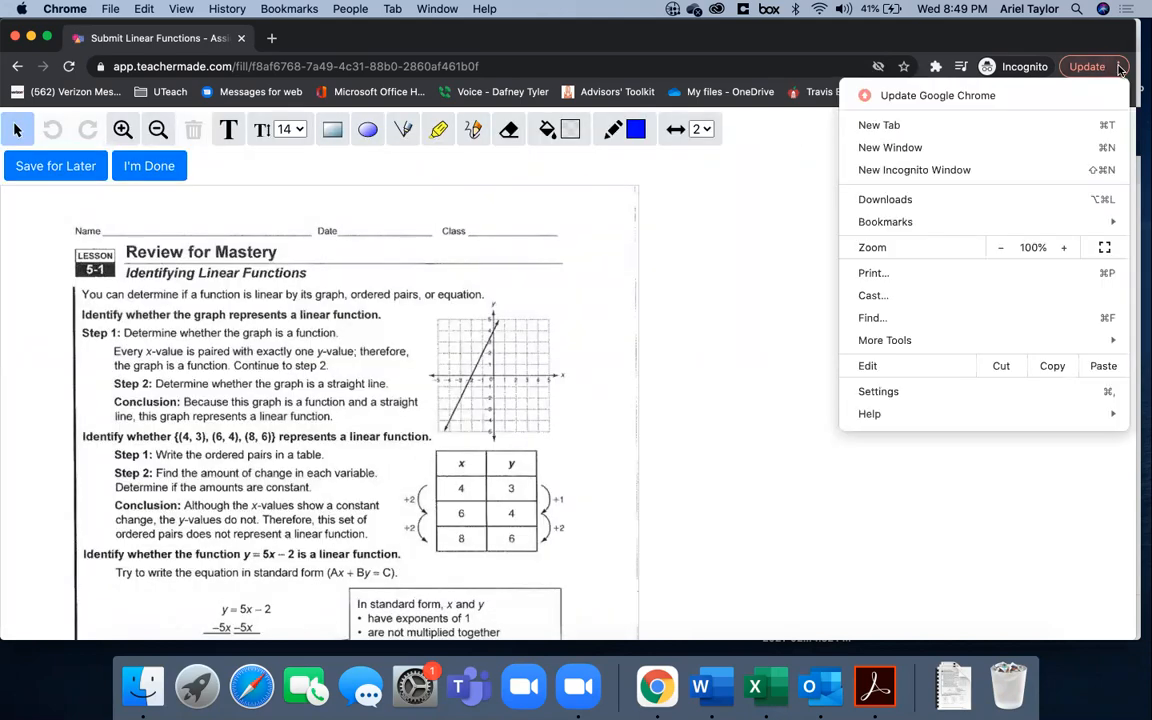
{"action": "left_click", "coordinate": [1005, 170]}
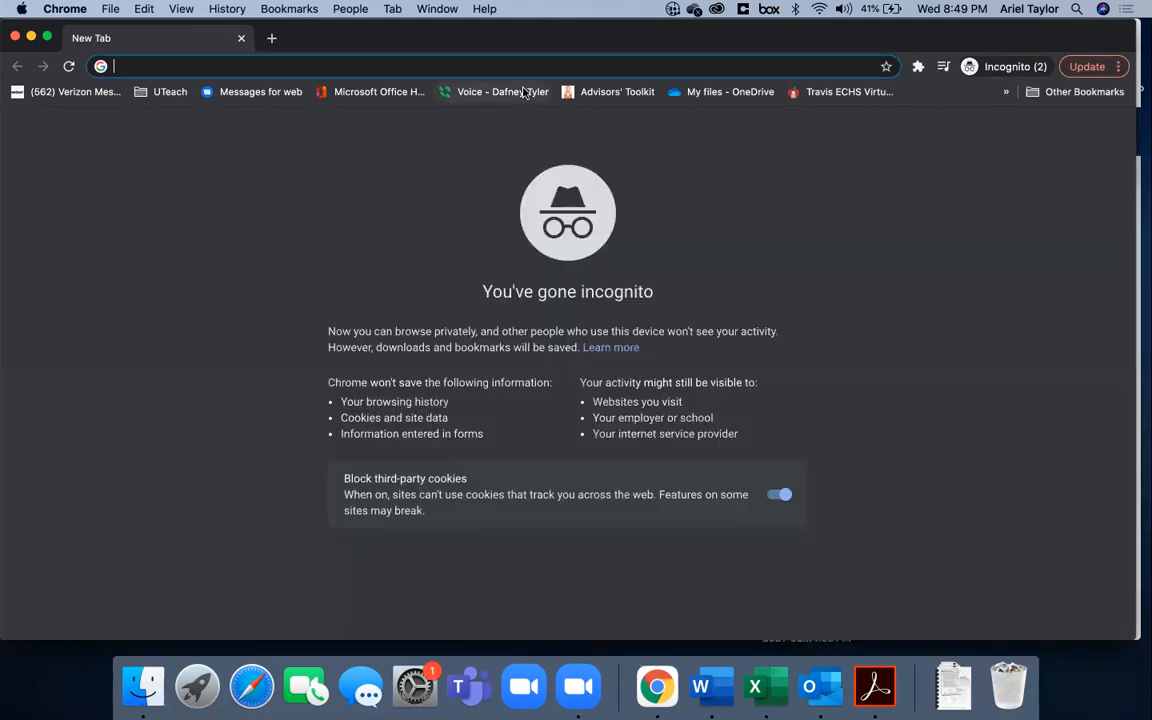
{"action": "key", "text": "super+v"}
{"action": "key", "text": "Return"}
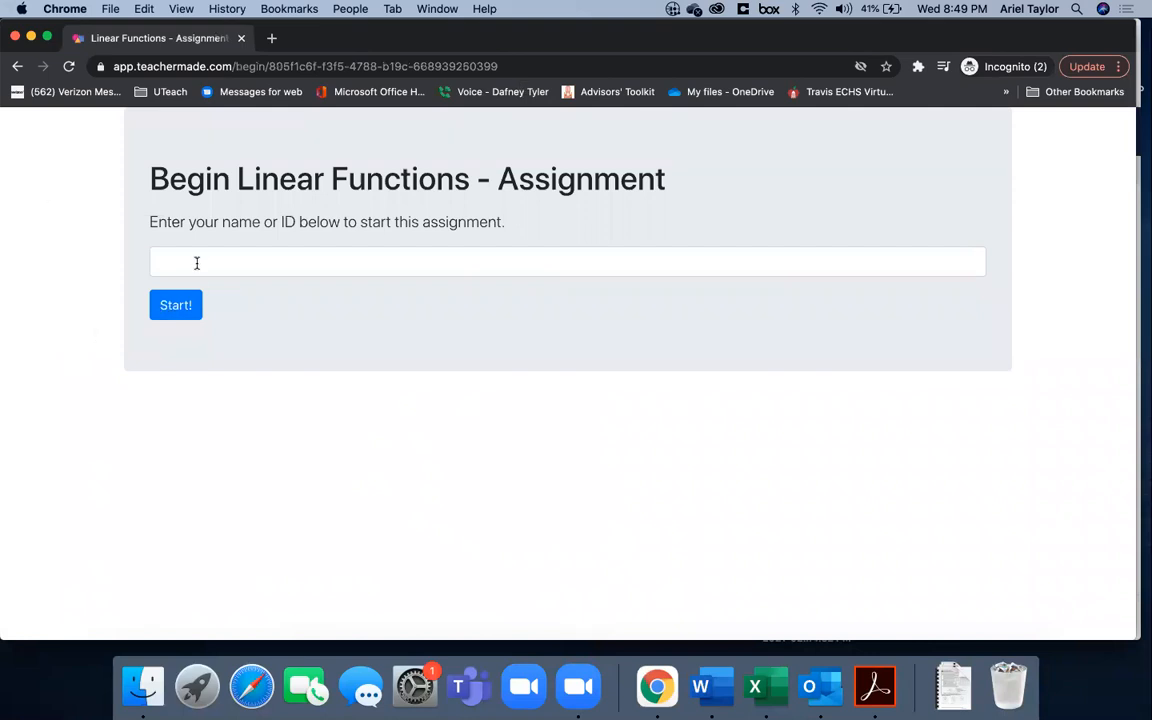
Start the assignment again with the student's first name and check the saved answers to questions 1 to 6.
{"action": "left_click", "coordinate": [197, 263]}
{"action": "type", "text": "Ariel"}
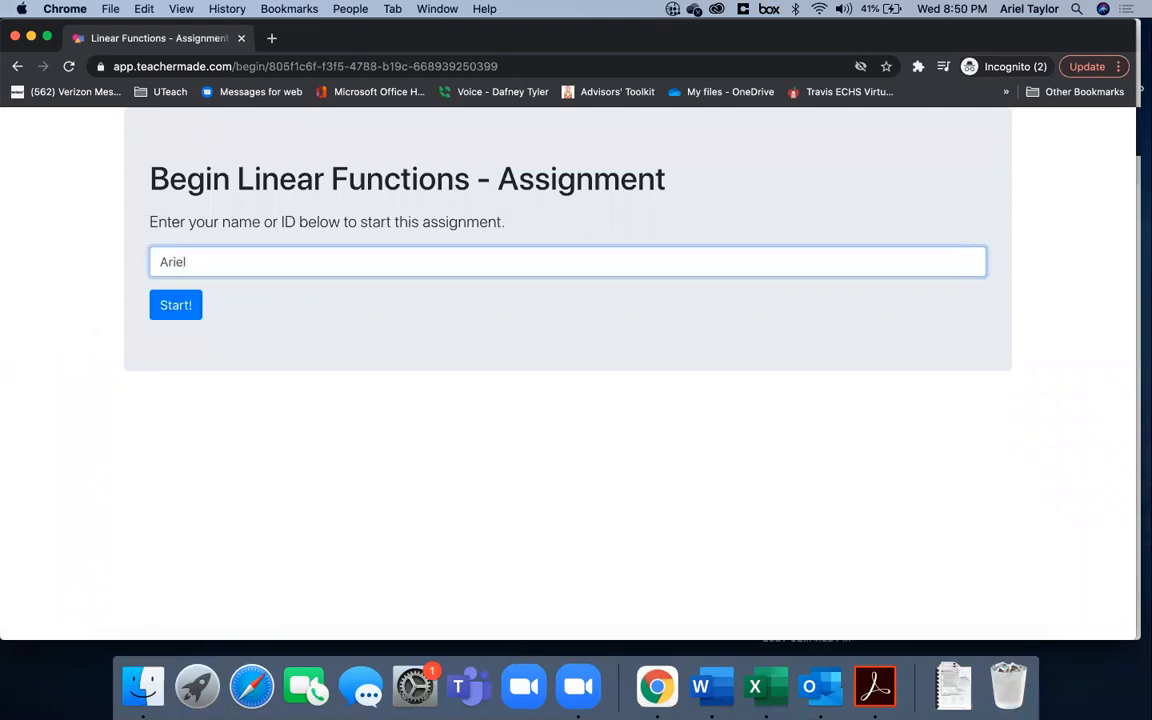
{"action": "key", "text": "Return"}
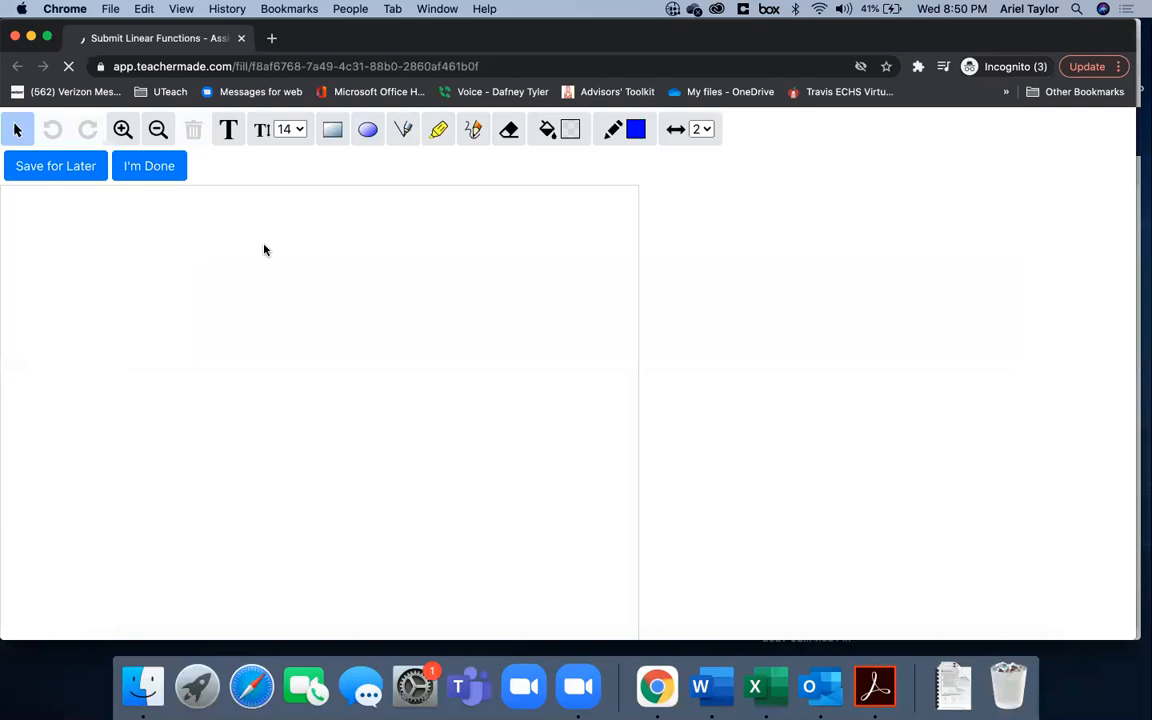
{"action": "scroll", "coordinate": [264, 250], "scroll_direction": "down", "scroll_amount": 10}
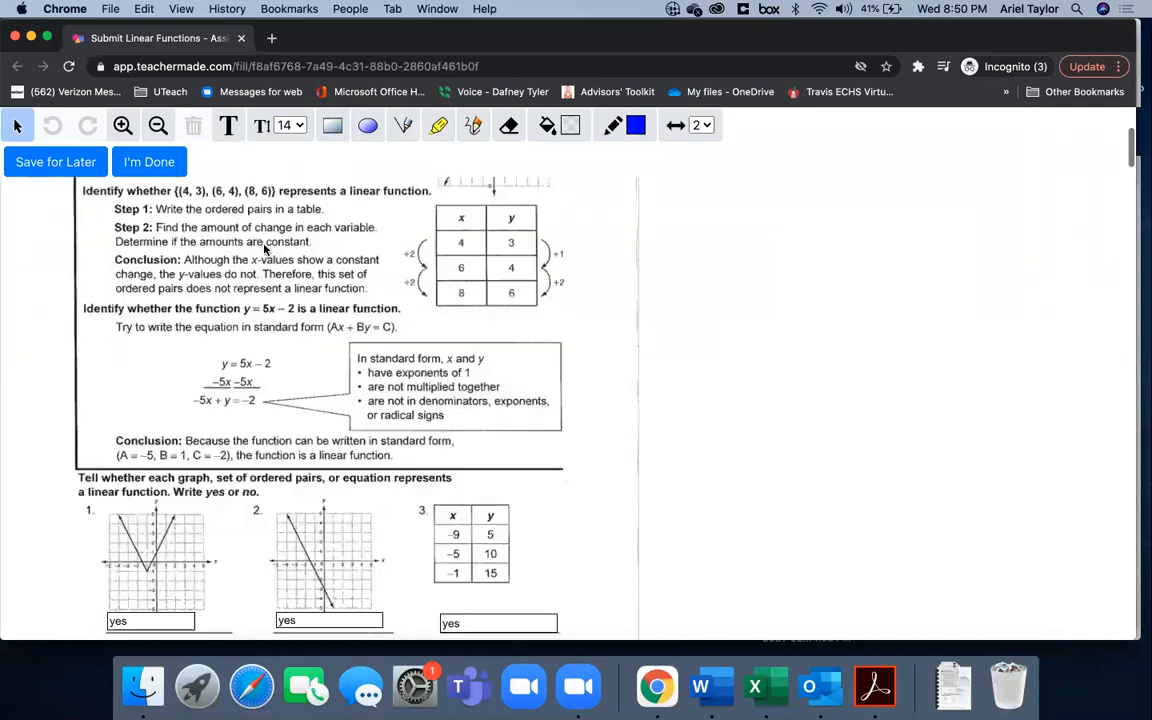
{"action": "scroll", "coordinate": [264, 250], "scroll_direction": "down", "scroll_amount": 10}
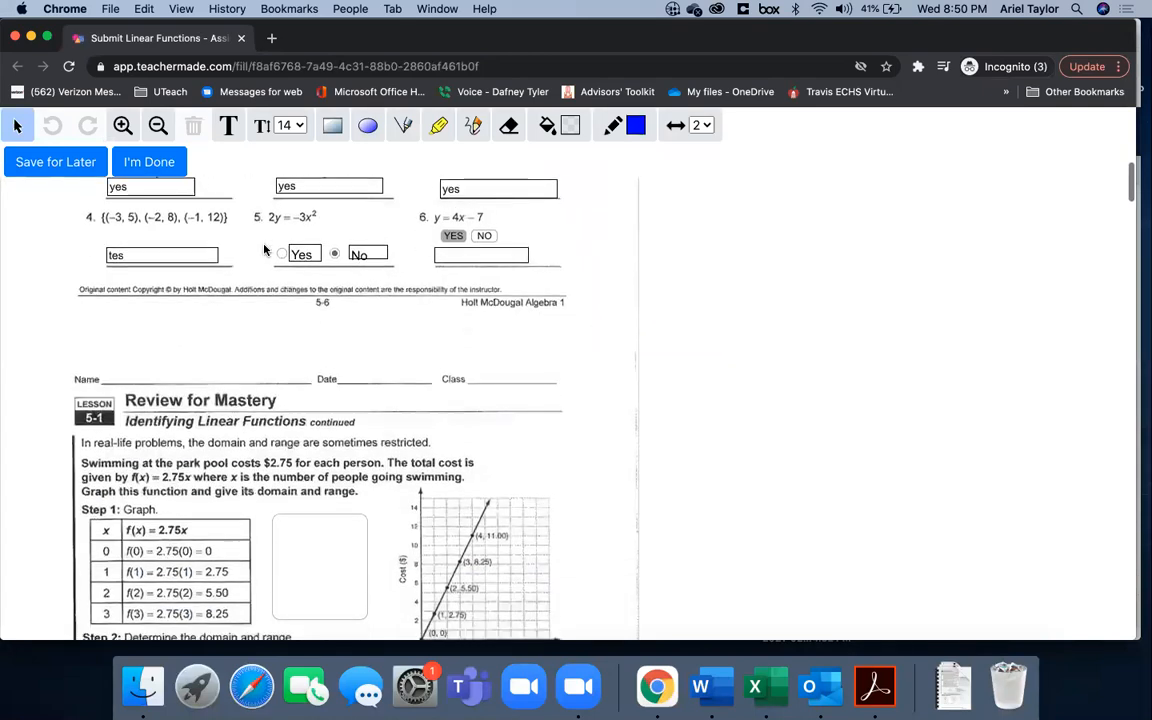
{"action": "scroll", "coordinate": [264, 246], "scroll_direction": "down", "scroll_amount": 2}
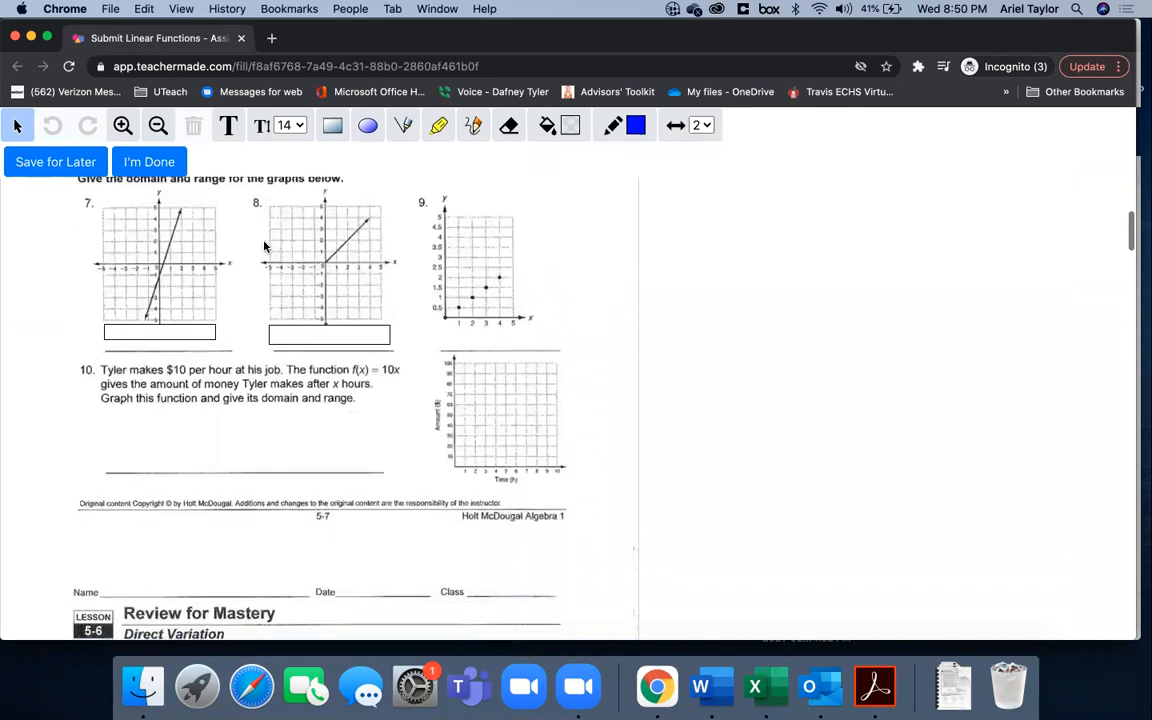